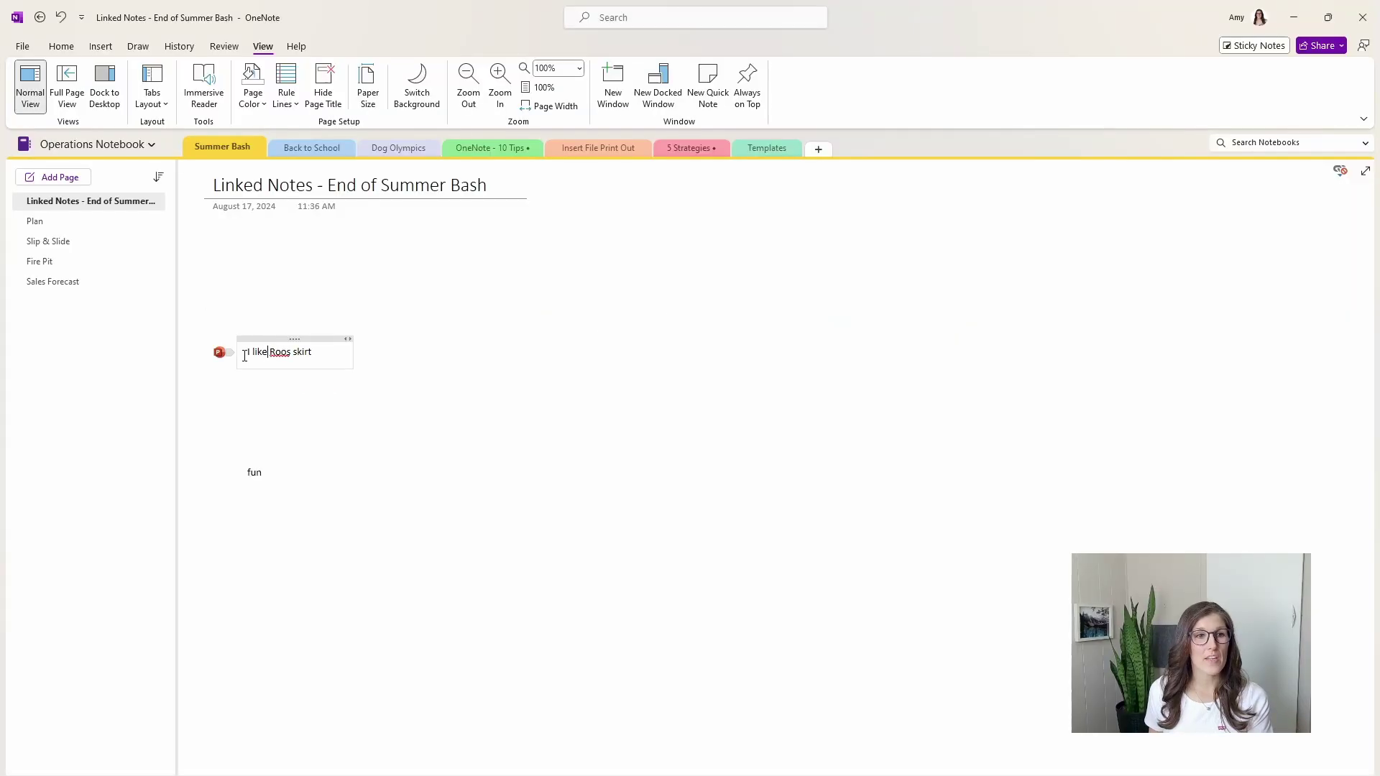
Step: Show the cleared Linked Notes - End of Summer Bash page, ready for its View options
mouse_move(223, 359)
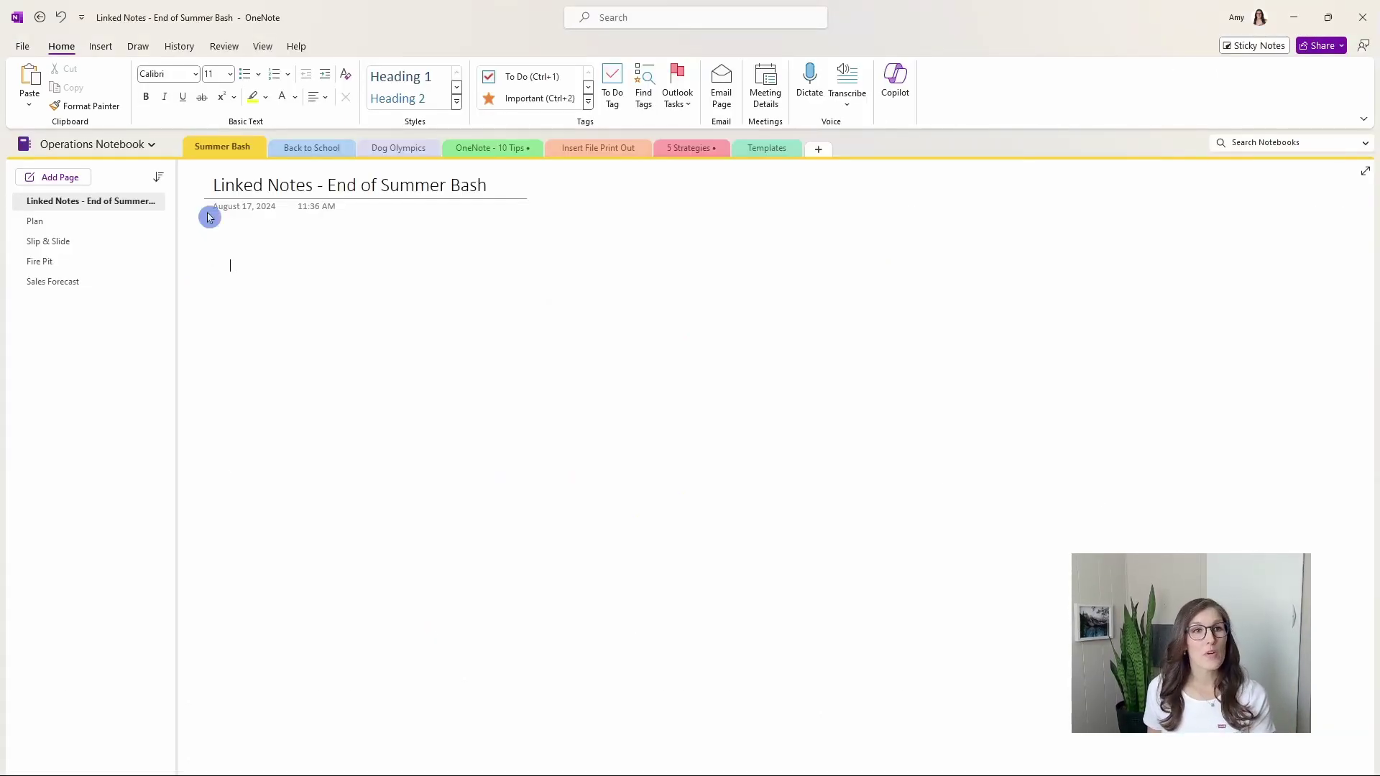
Step: Dock the Linked Notes page to the desktop and widen the presentation beside it
click(262, 46)
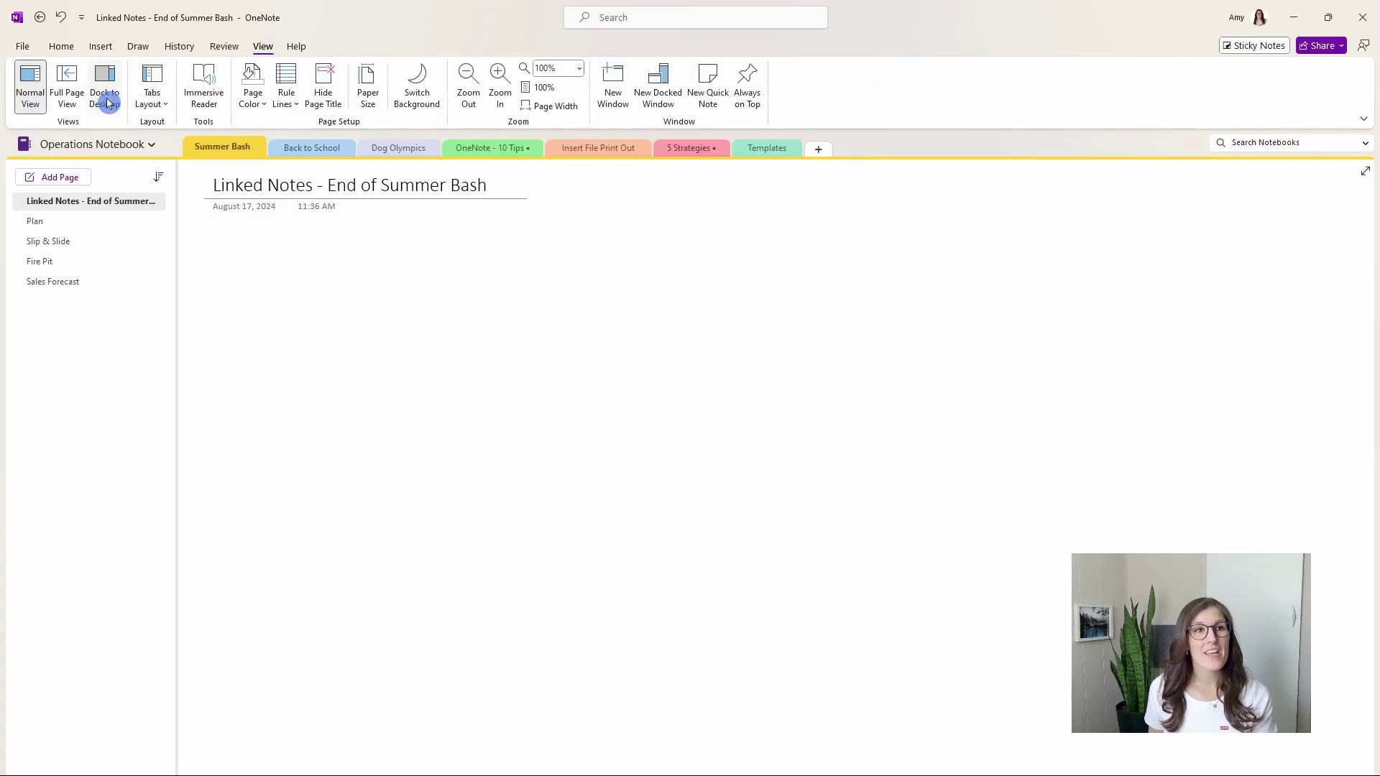
click(102, 99)
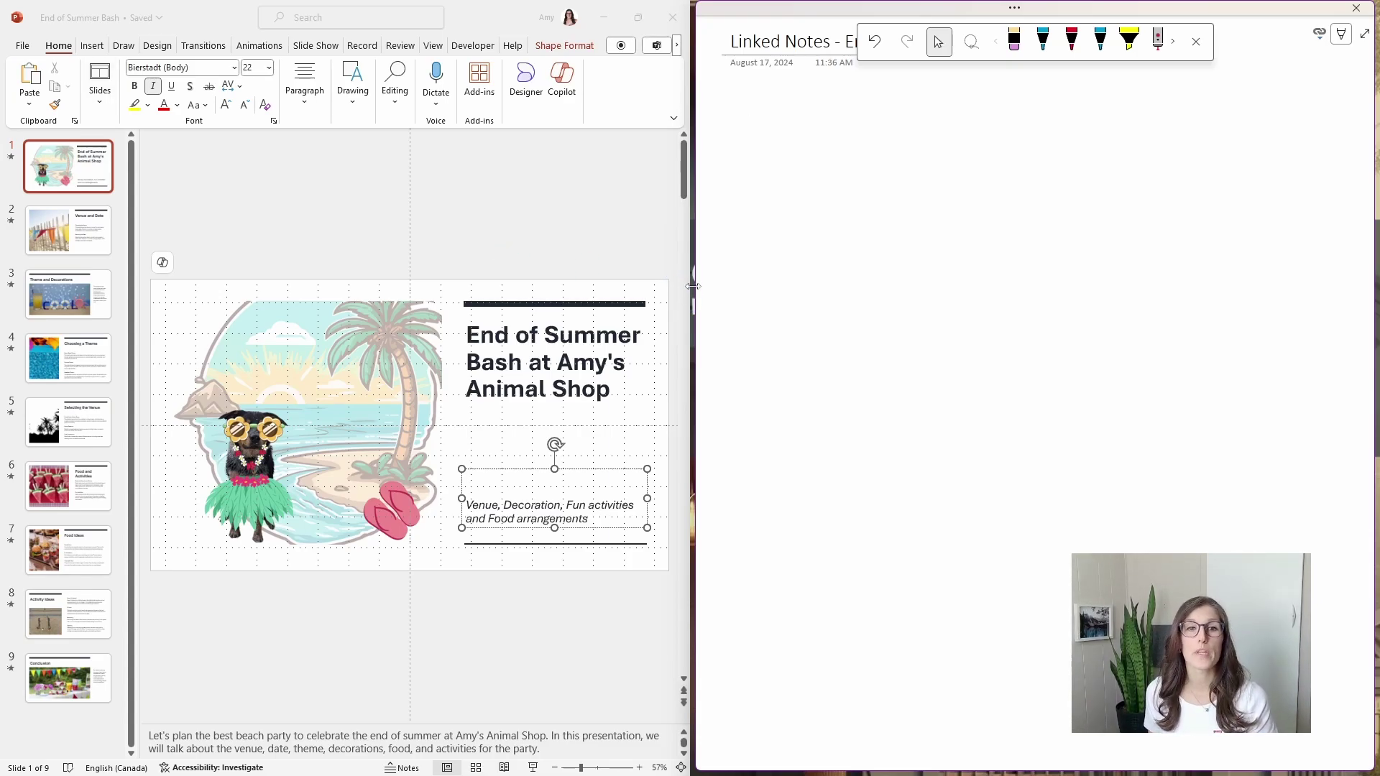
drag(692, 286, 774, 287)
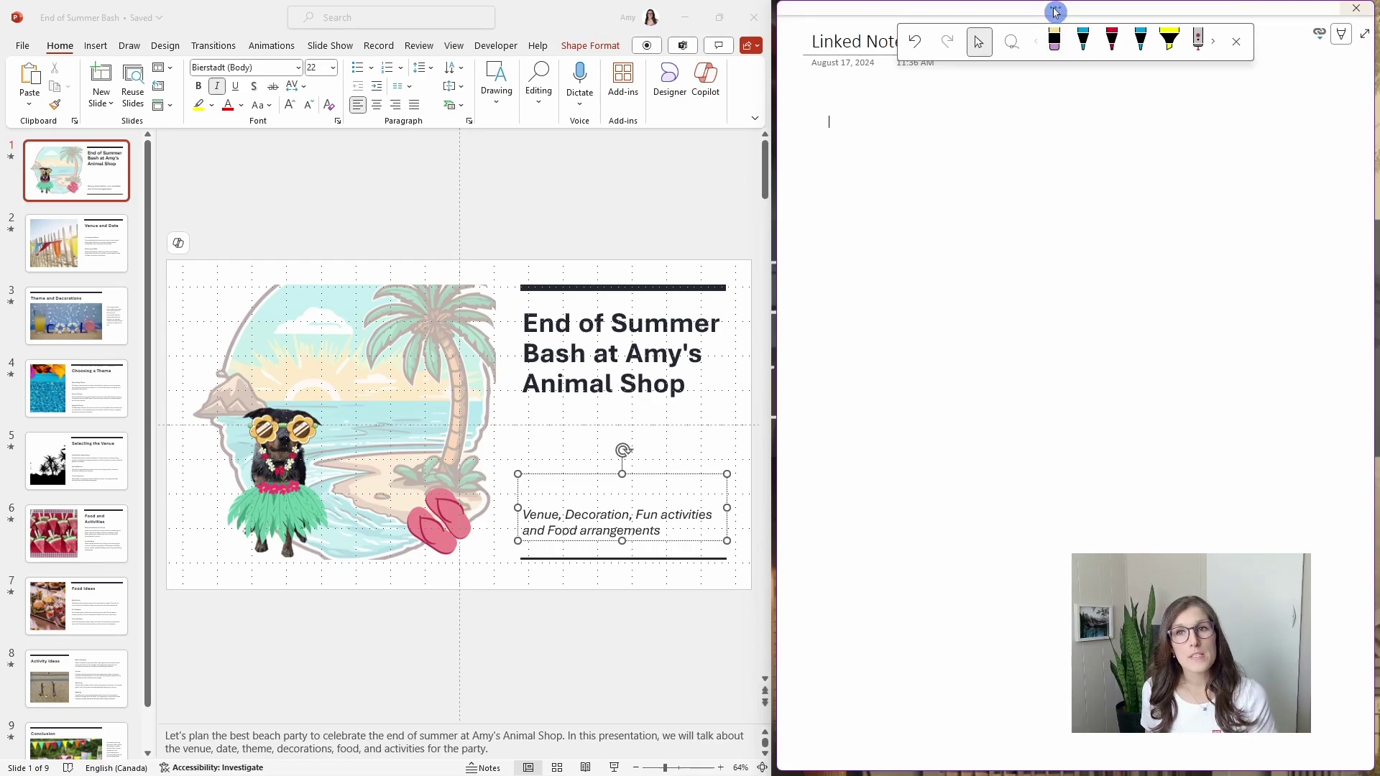
Step: Move the docked notes window to the top, make it taller, then return it to the right
click(1055, 11)
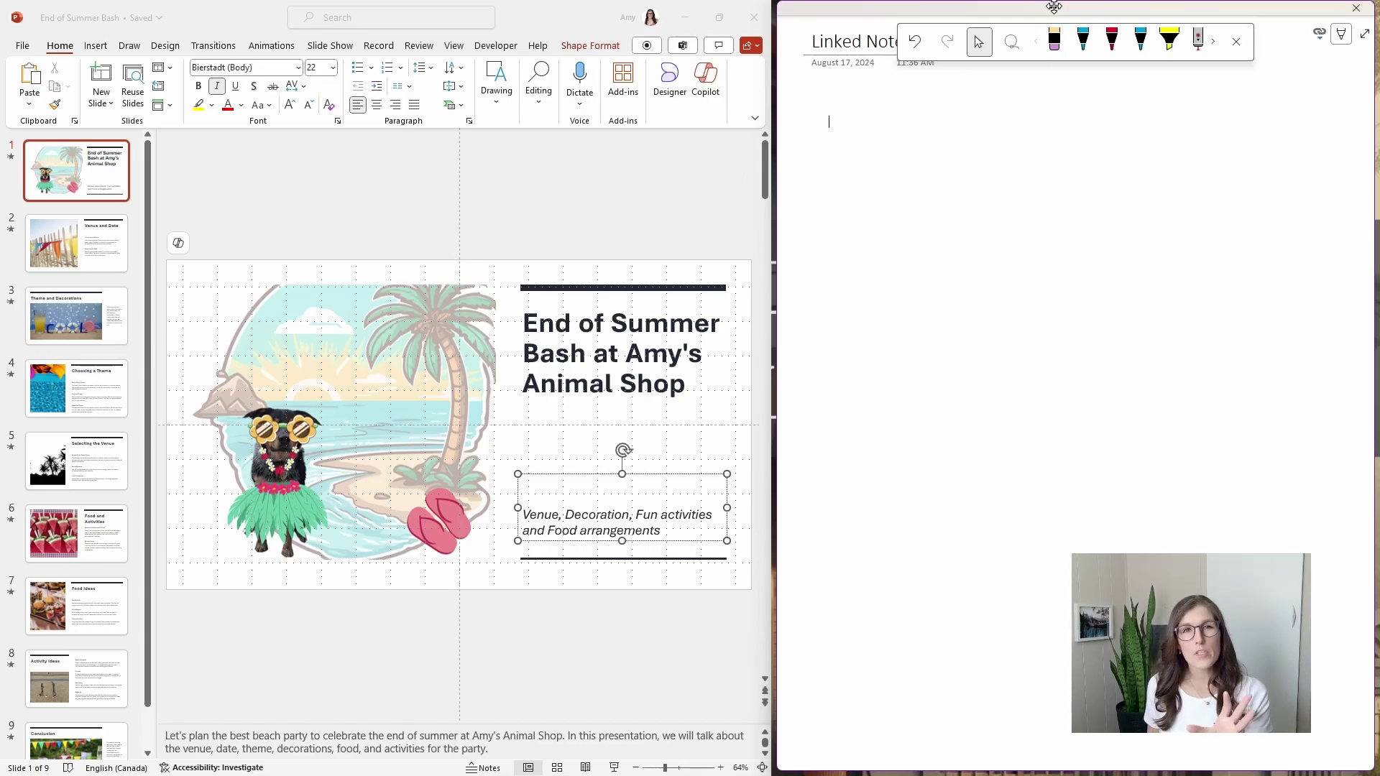
drag(1054, 7, 482, 3)
click(485, 6)
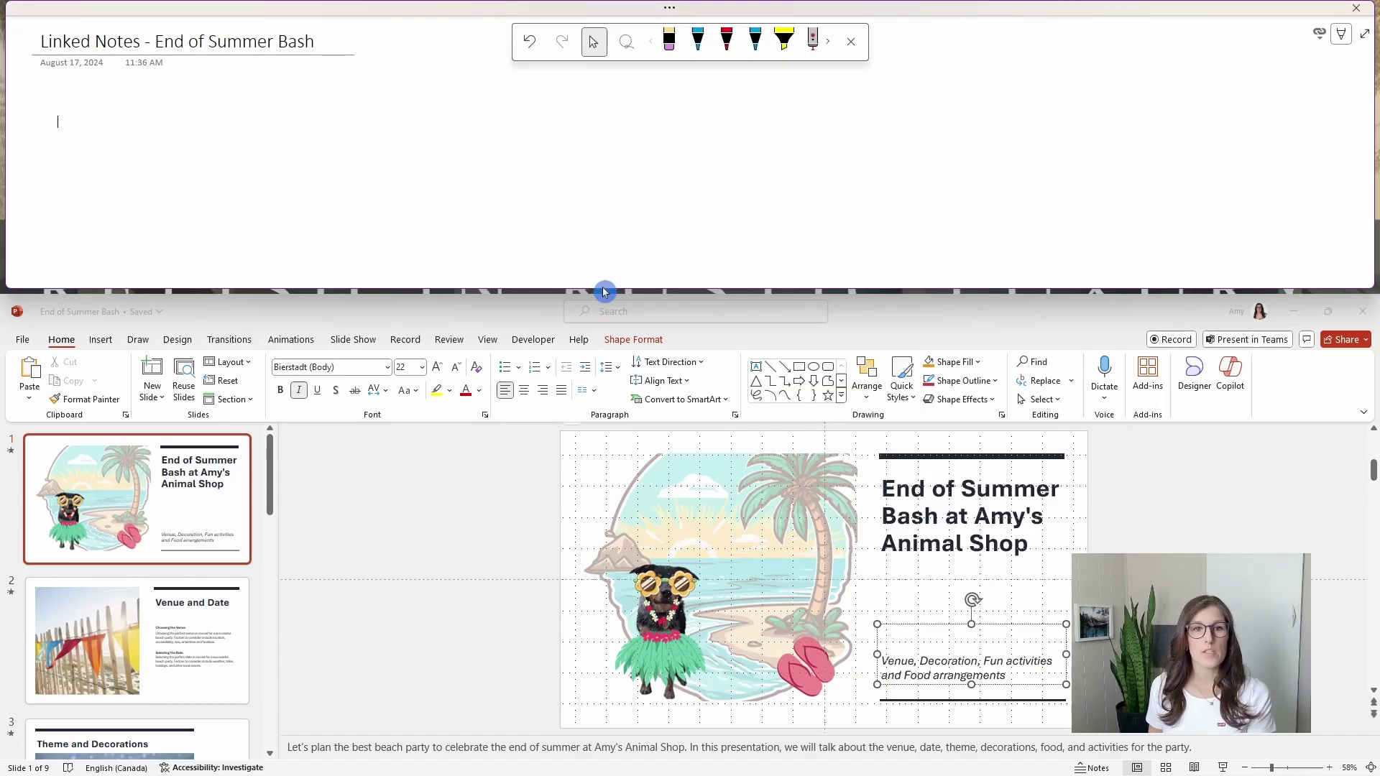
drag(605, 291, 604, 383)
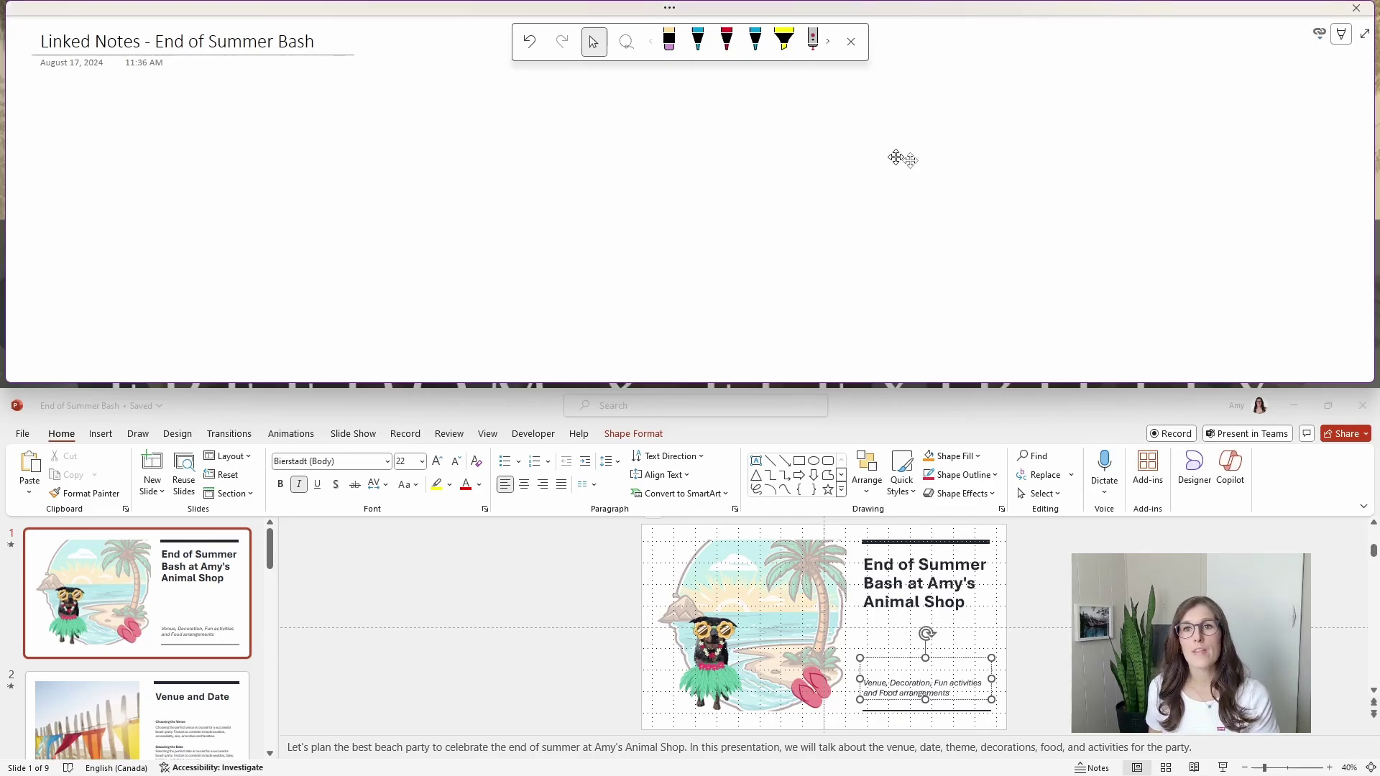
click(1355, 8)
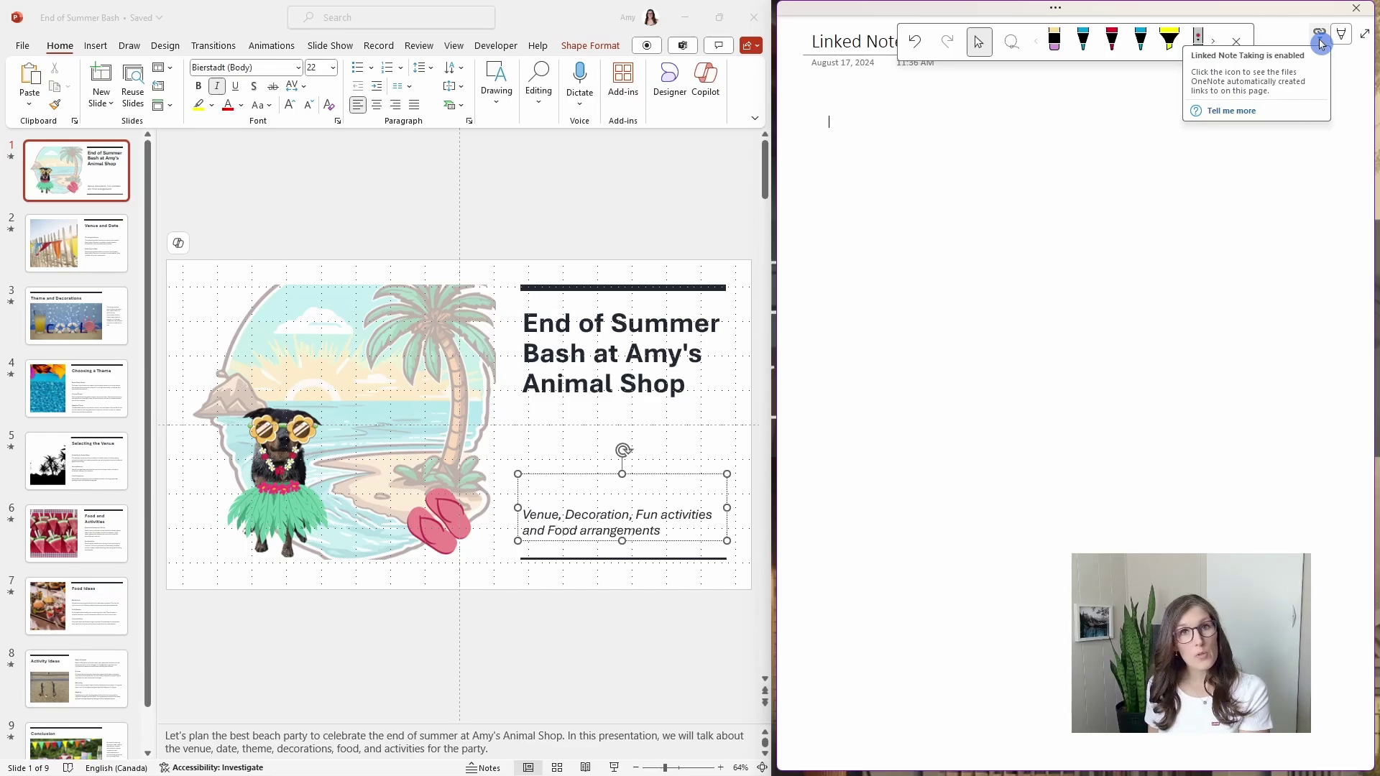
Step: From the Linked Notes menu, type a note about someone's skirt linked to the title slide
click(1319, 41)
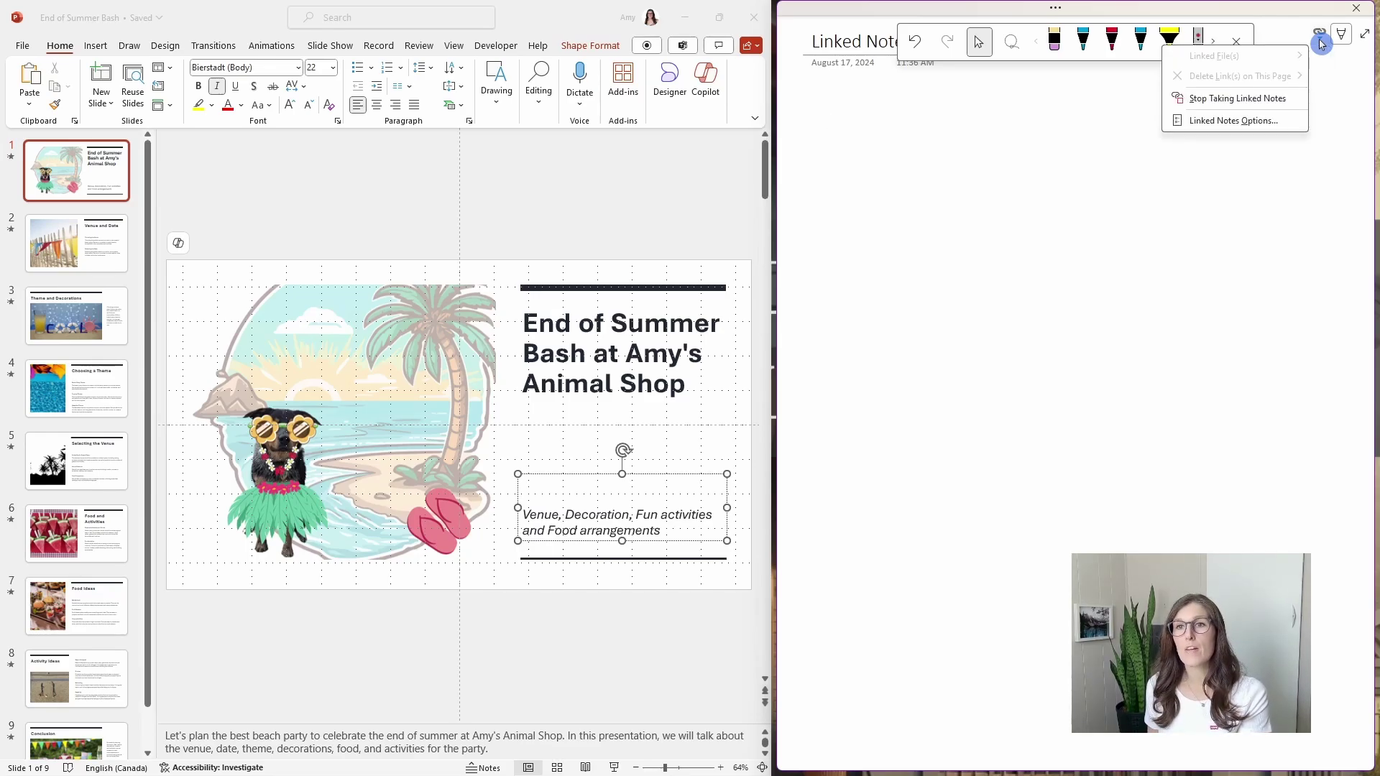
click(1242, 98)
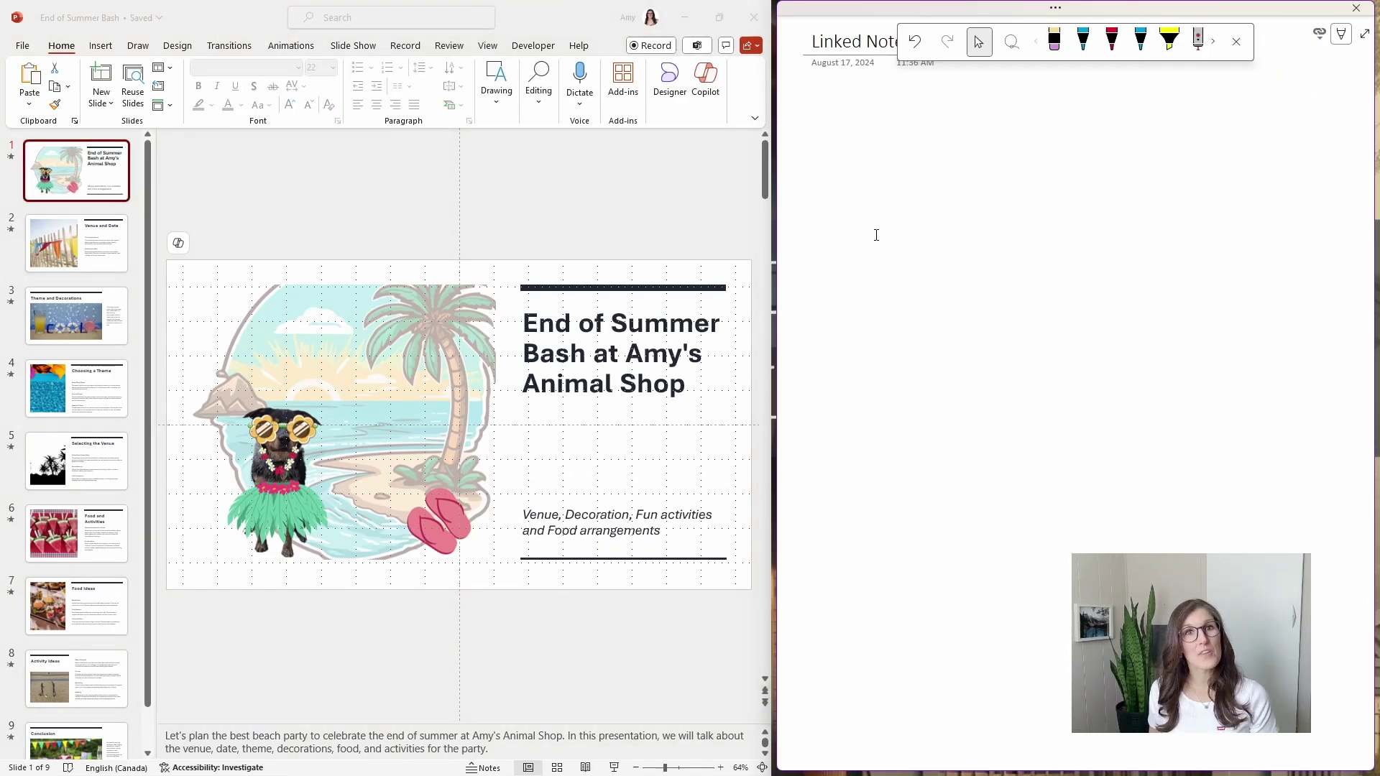
text(I like Roos skirt)
Step: Add a second note reading 'fun' linked to the Conclusion slide (slide 9)
mouse_move(817, 216)
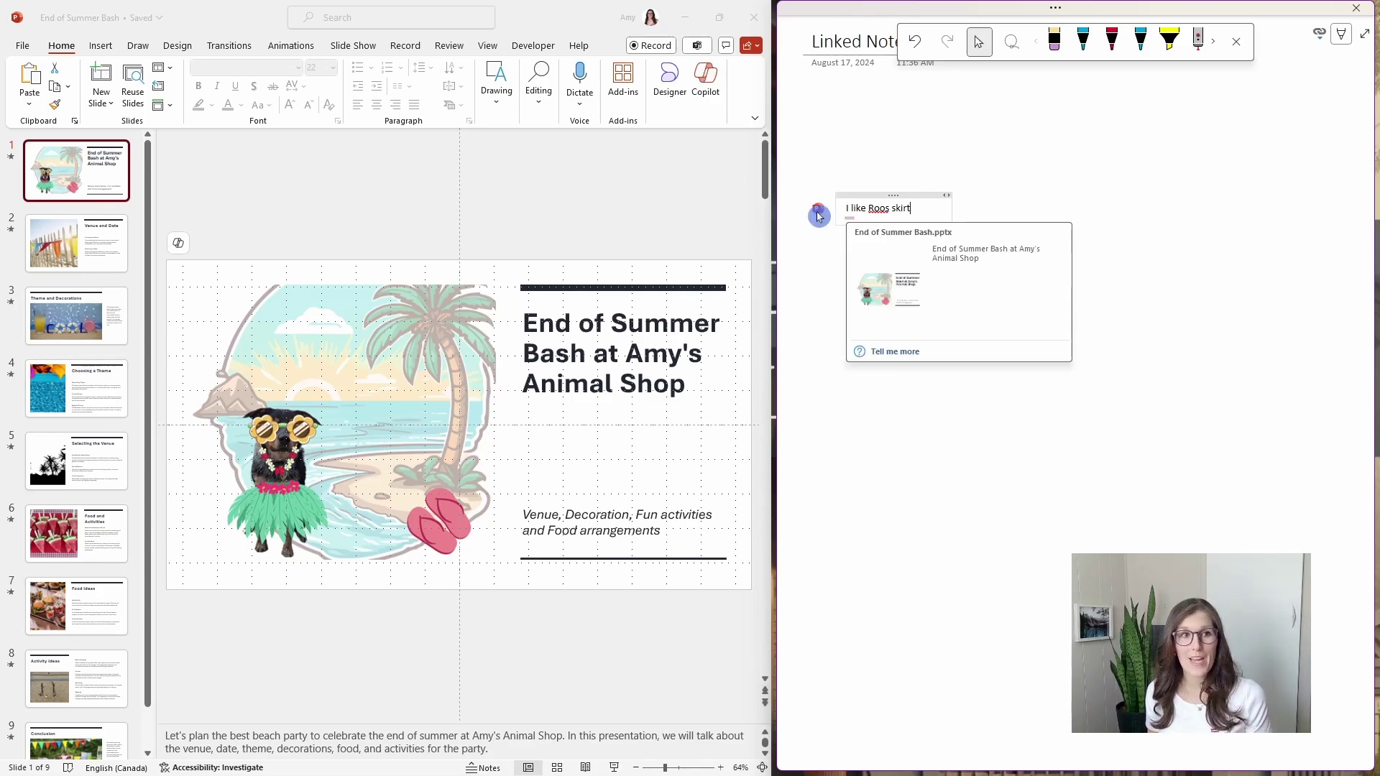
click(828, 437)
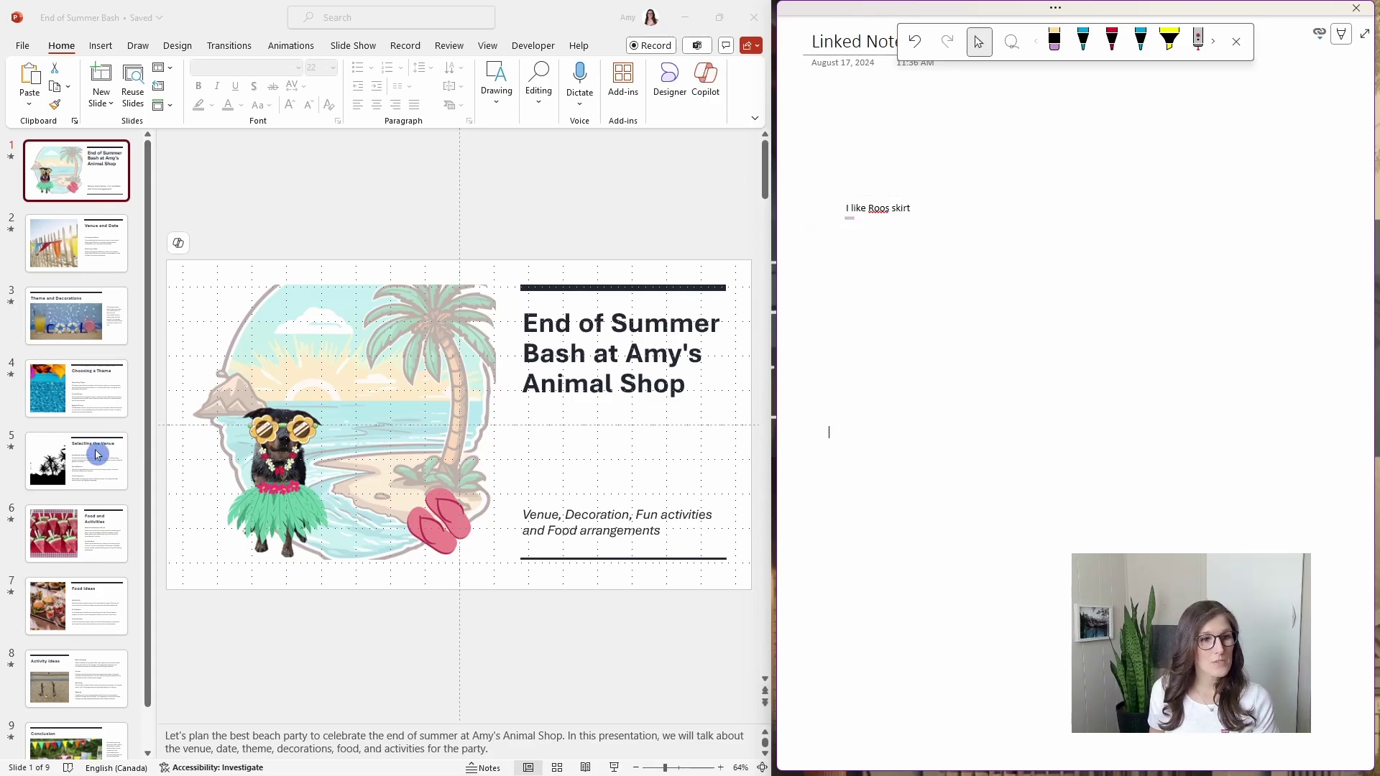
scroll(108, 503, down, 1)
click(75, 710)
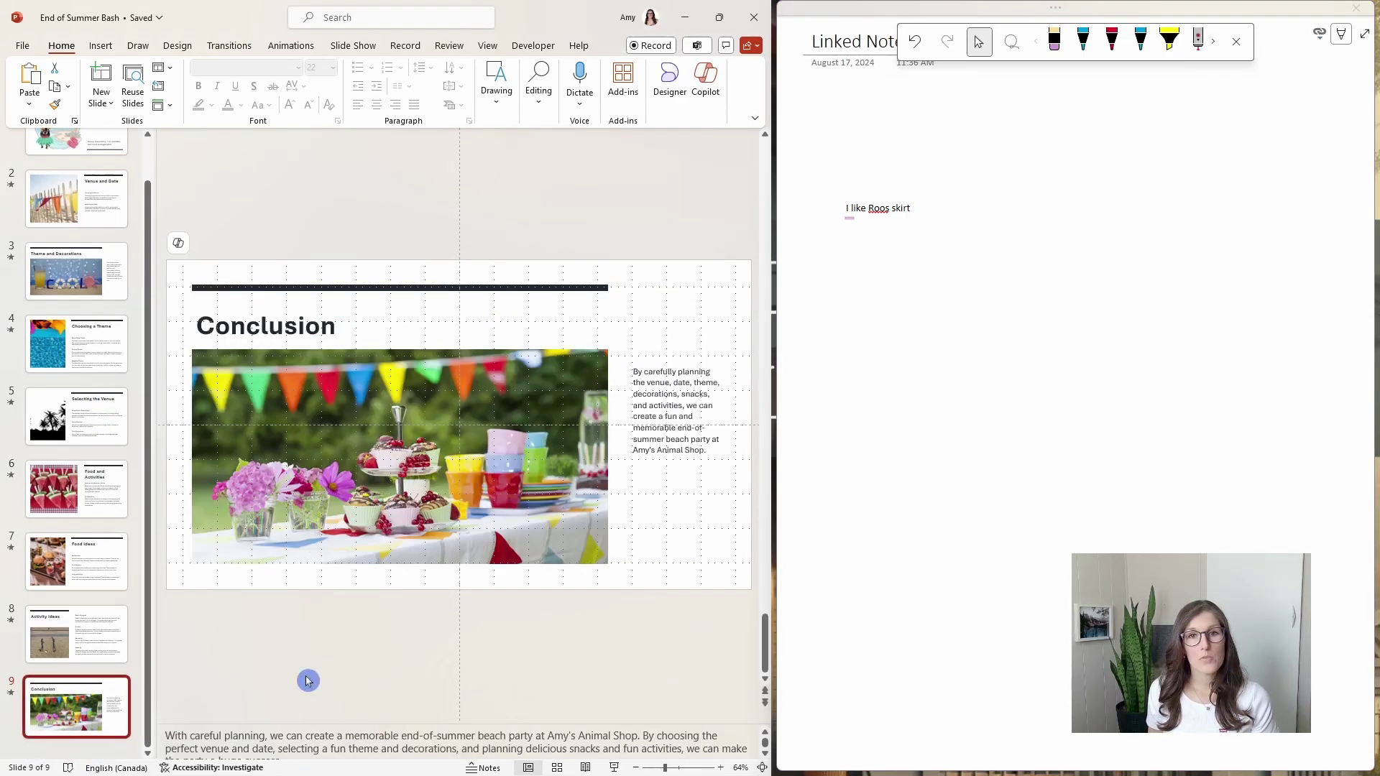
text(fun)
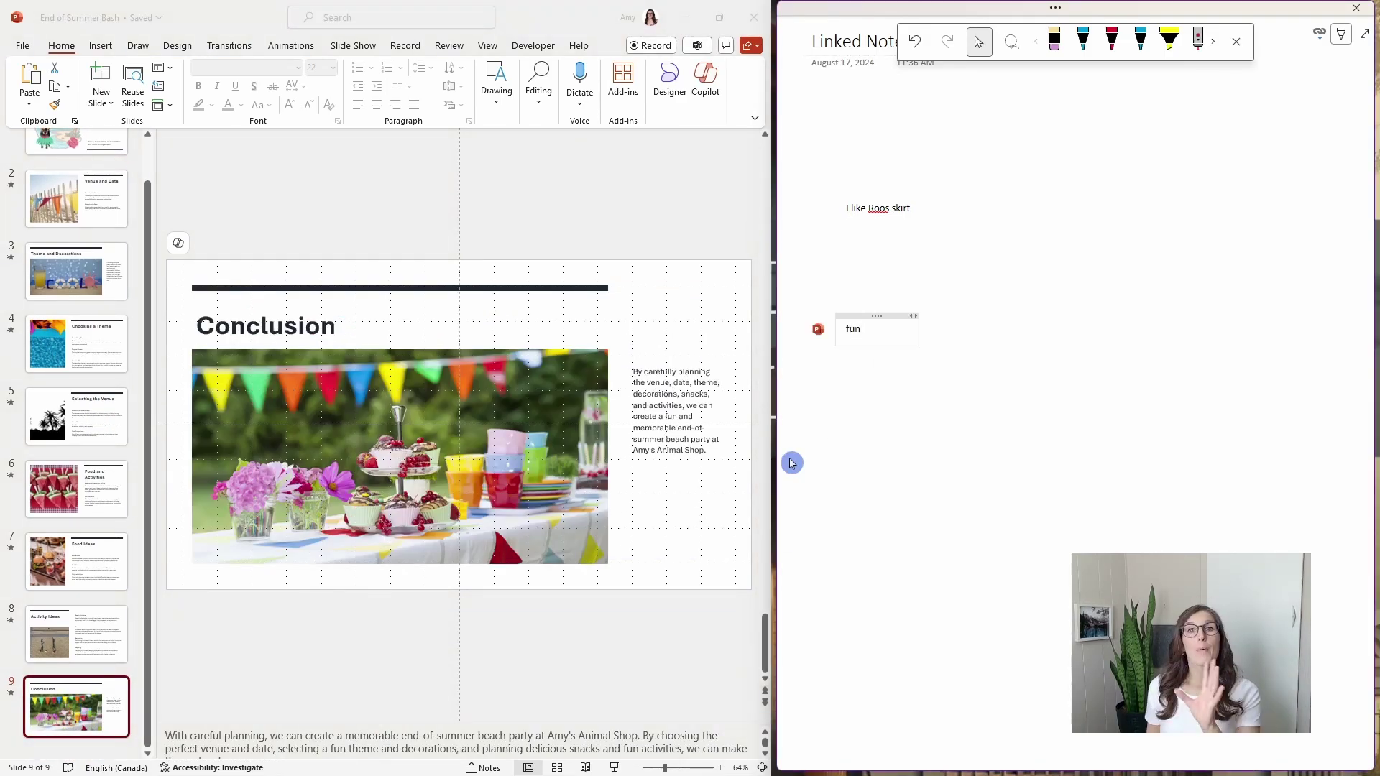
mouse_move(818, 338)
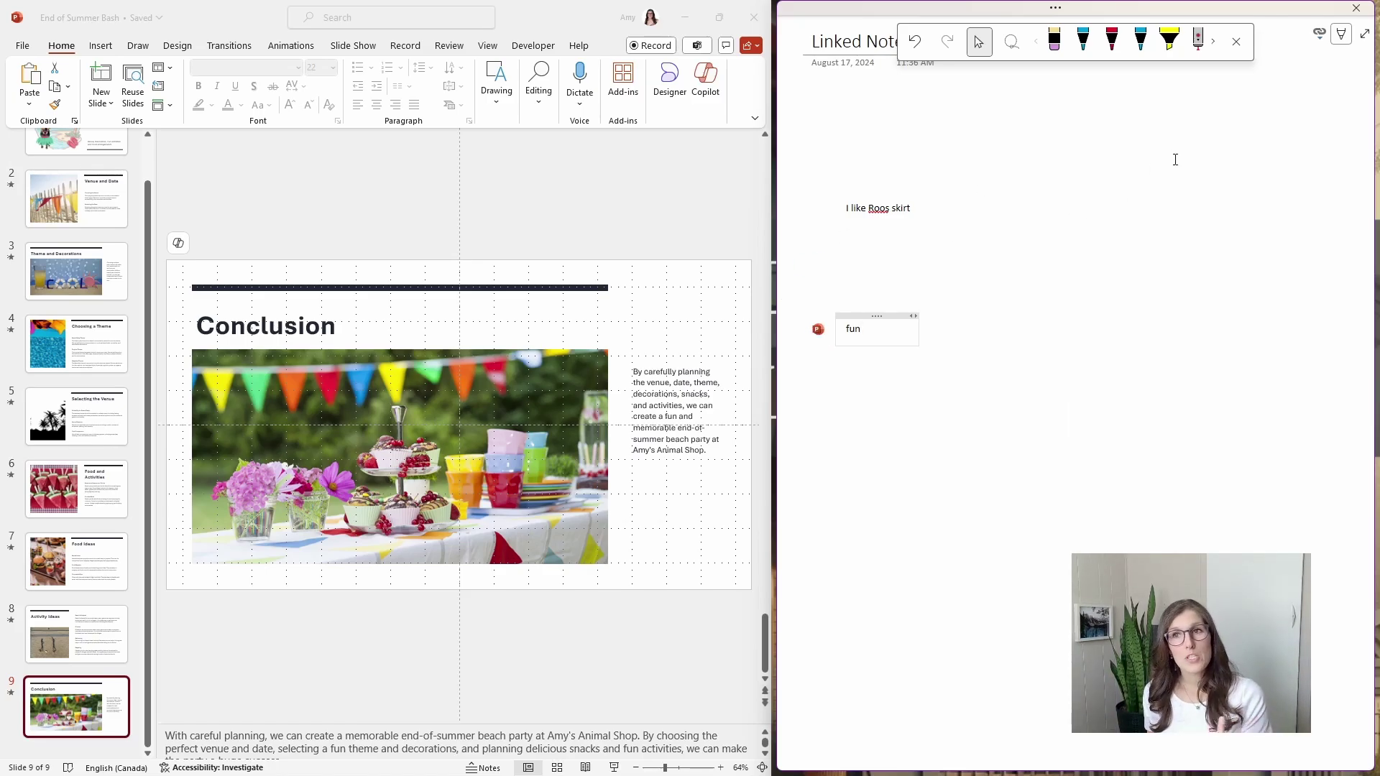
click(1313, 42)
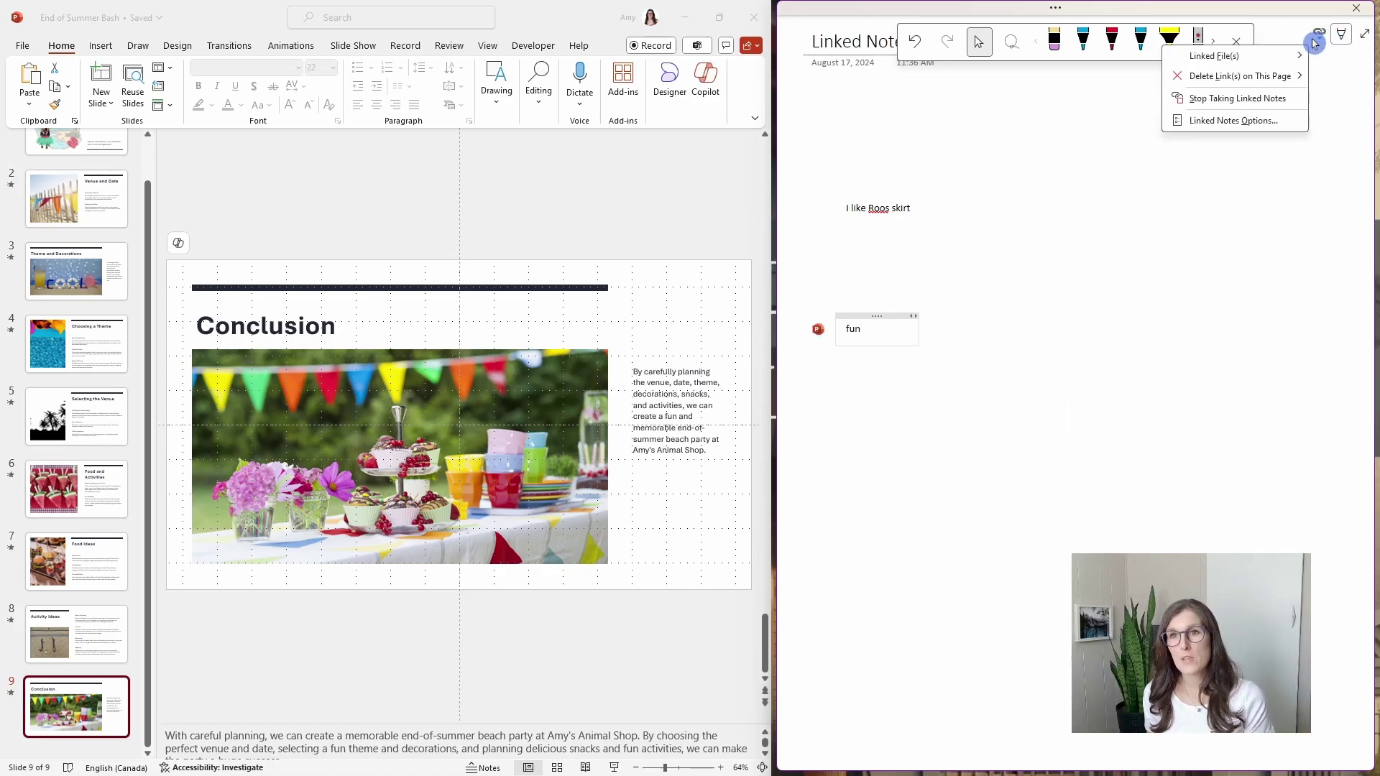
mouse_move(1276, 60)
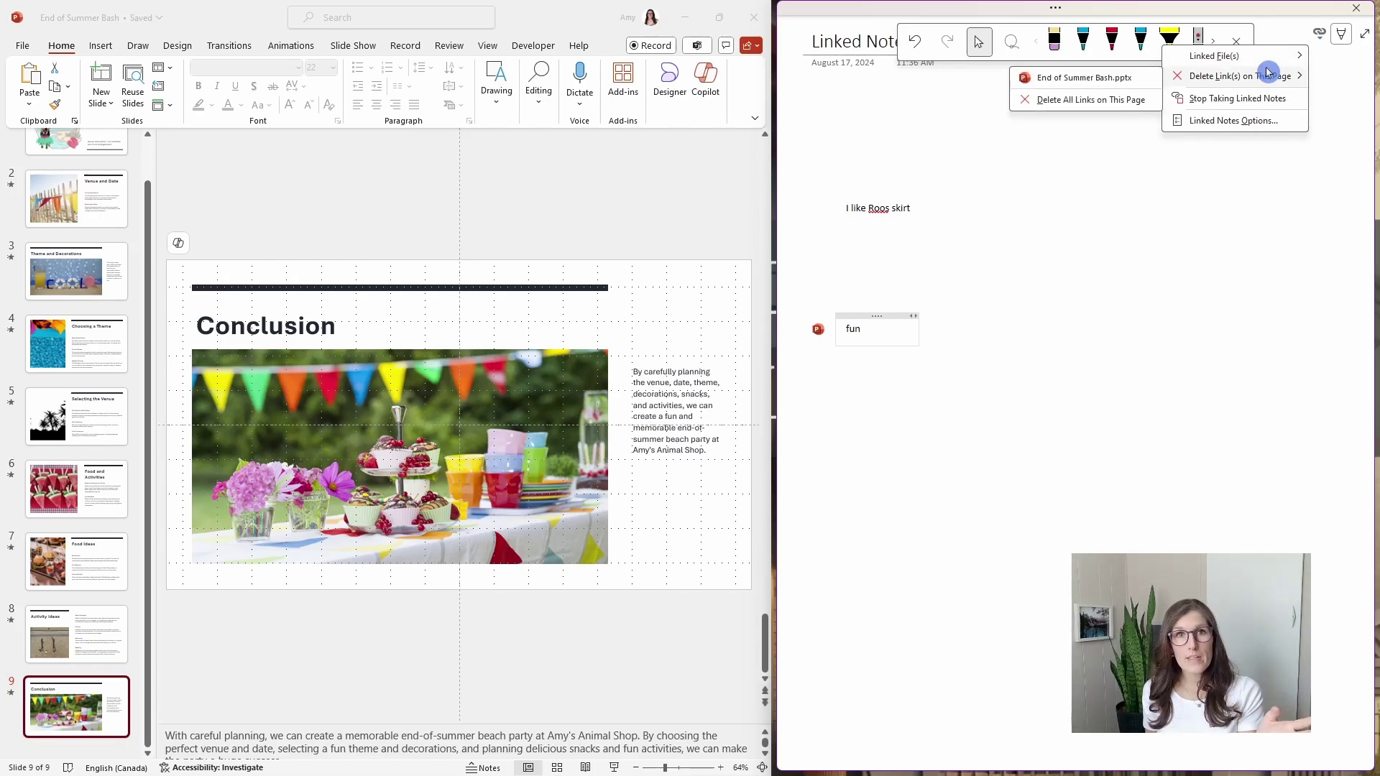
click(1252, 119)
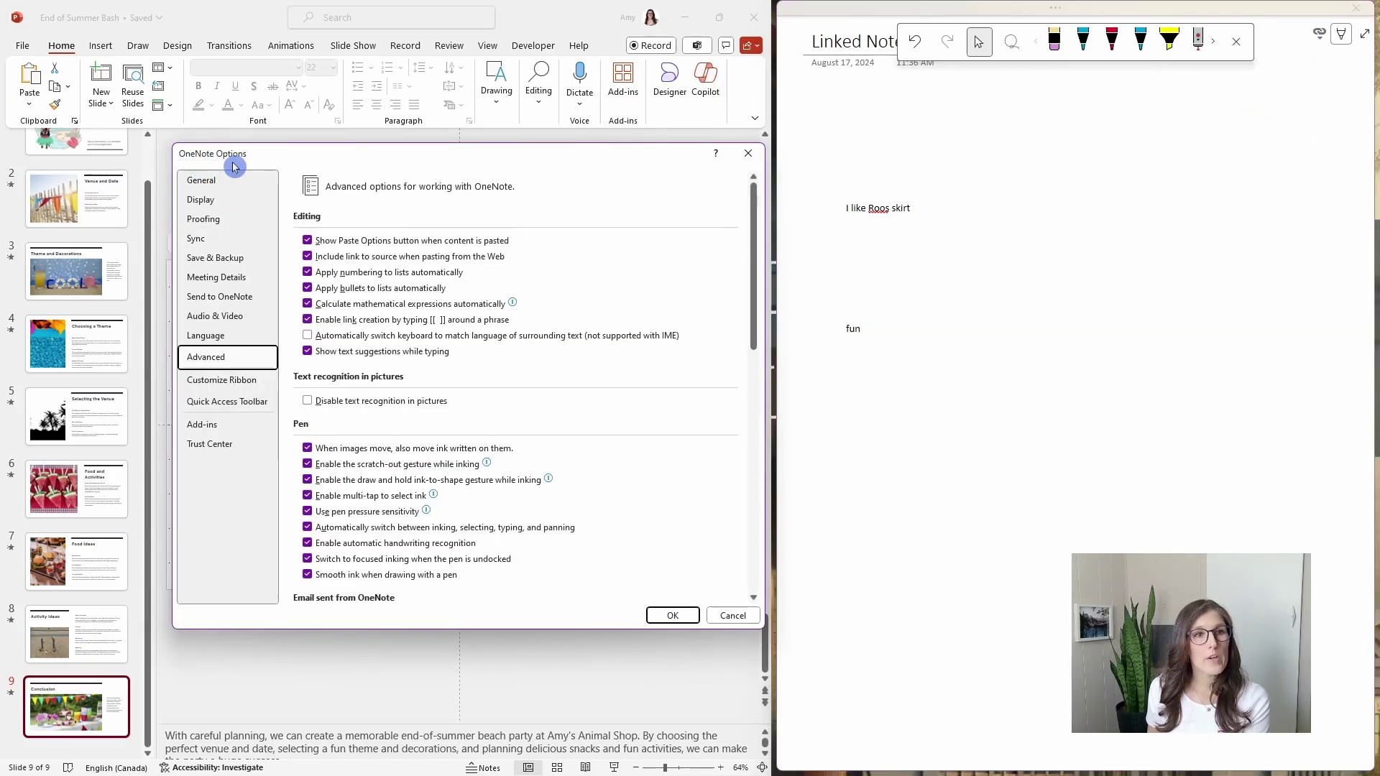
scroll(665, 394, down, 1)
scroll(665, 393, down, 3)
scroll(347, 429, down, 10)
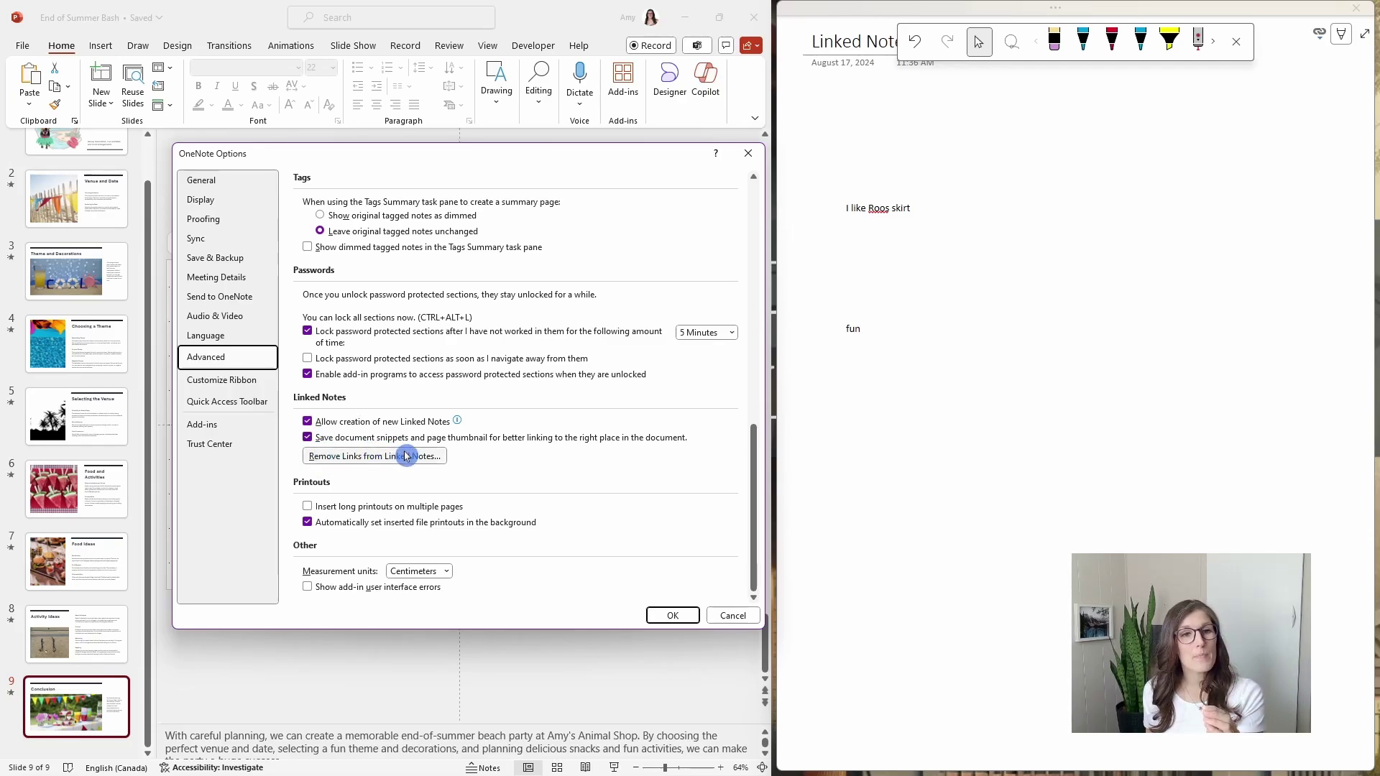
click(746, 153)
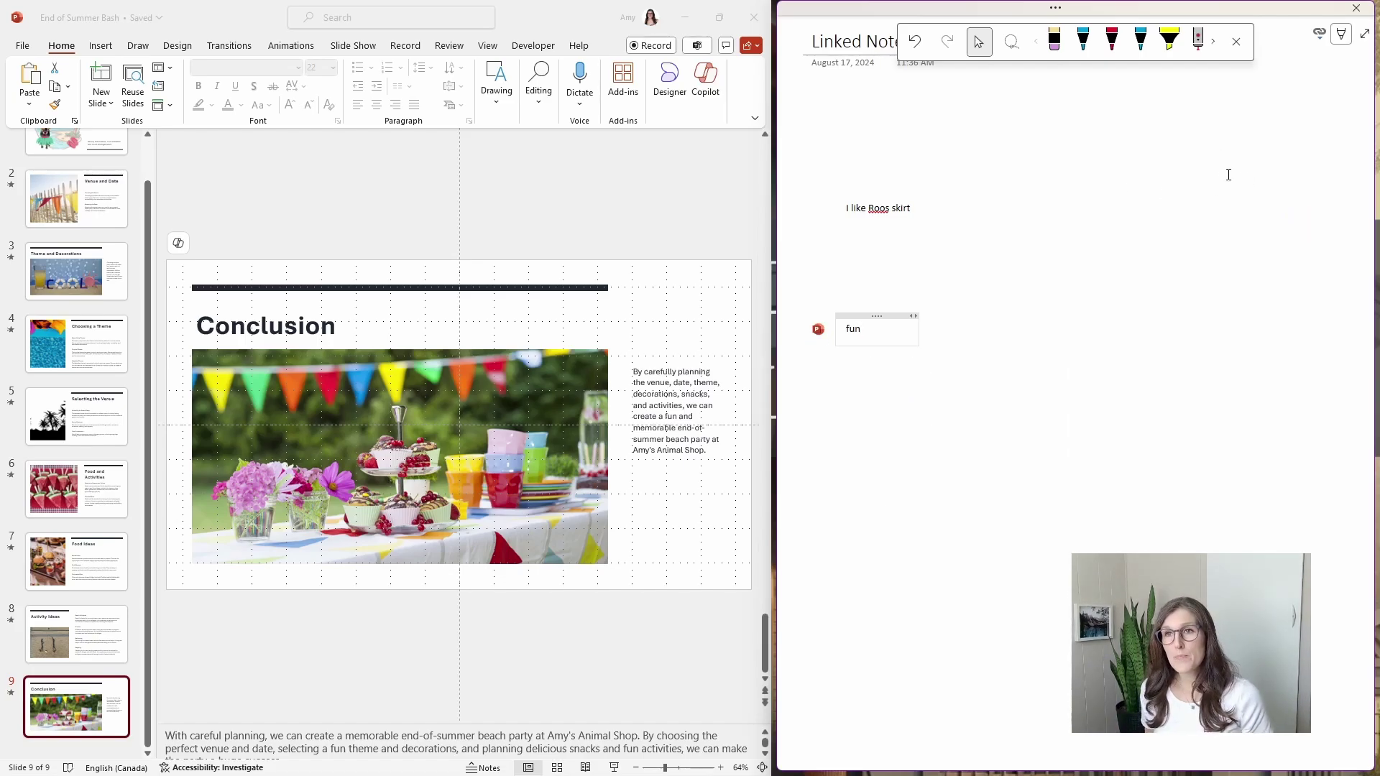
Step: Return to Normal View and follow the skirt note's link to the presentation
click(1365, 42)
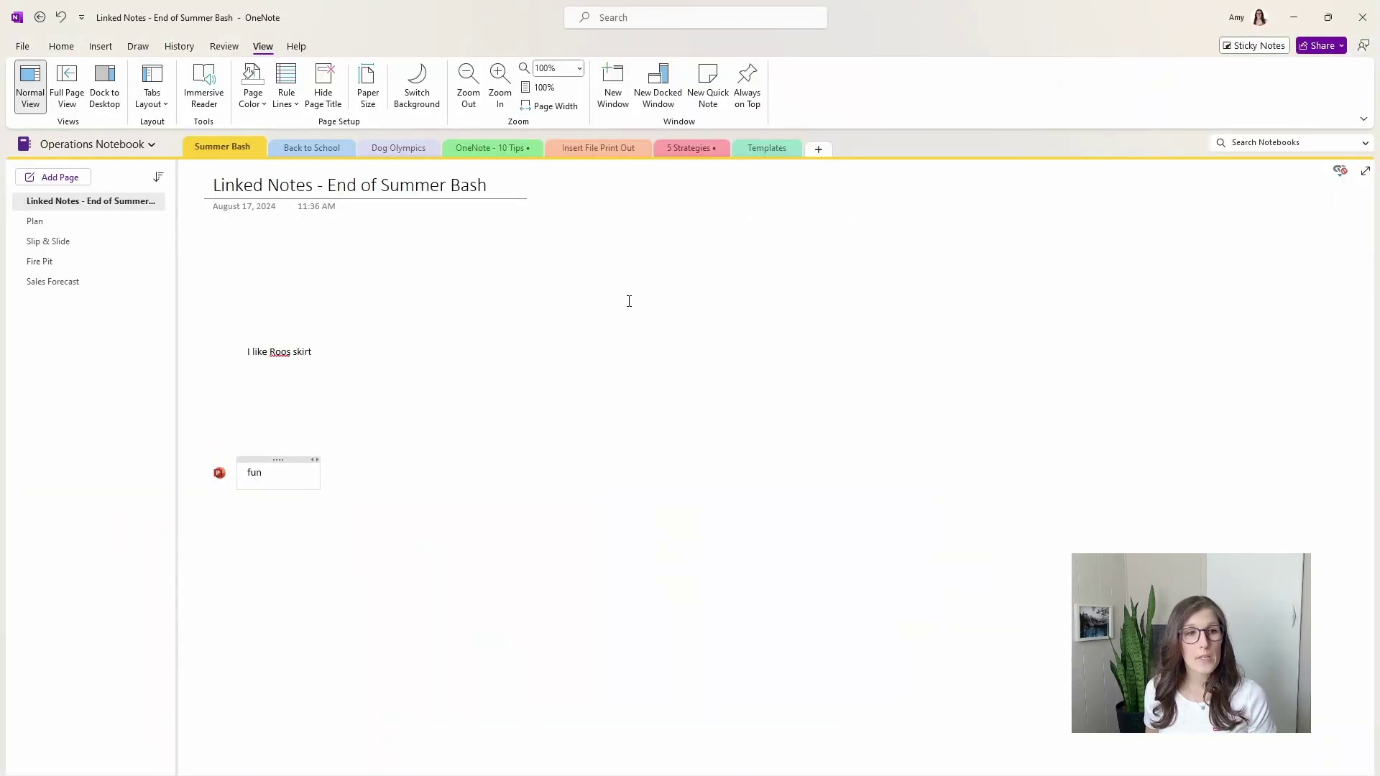
click(455, 424)
click(258, 357)
click(221, 359)
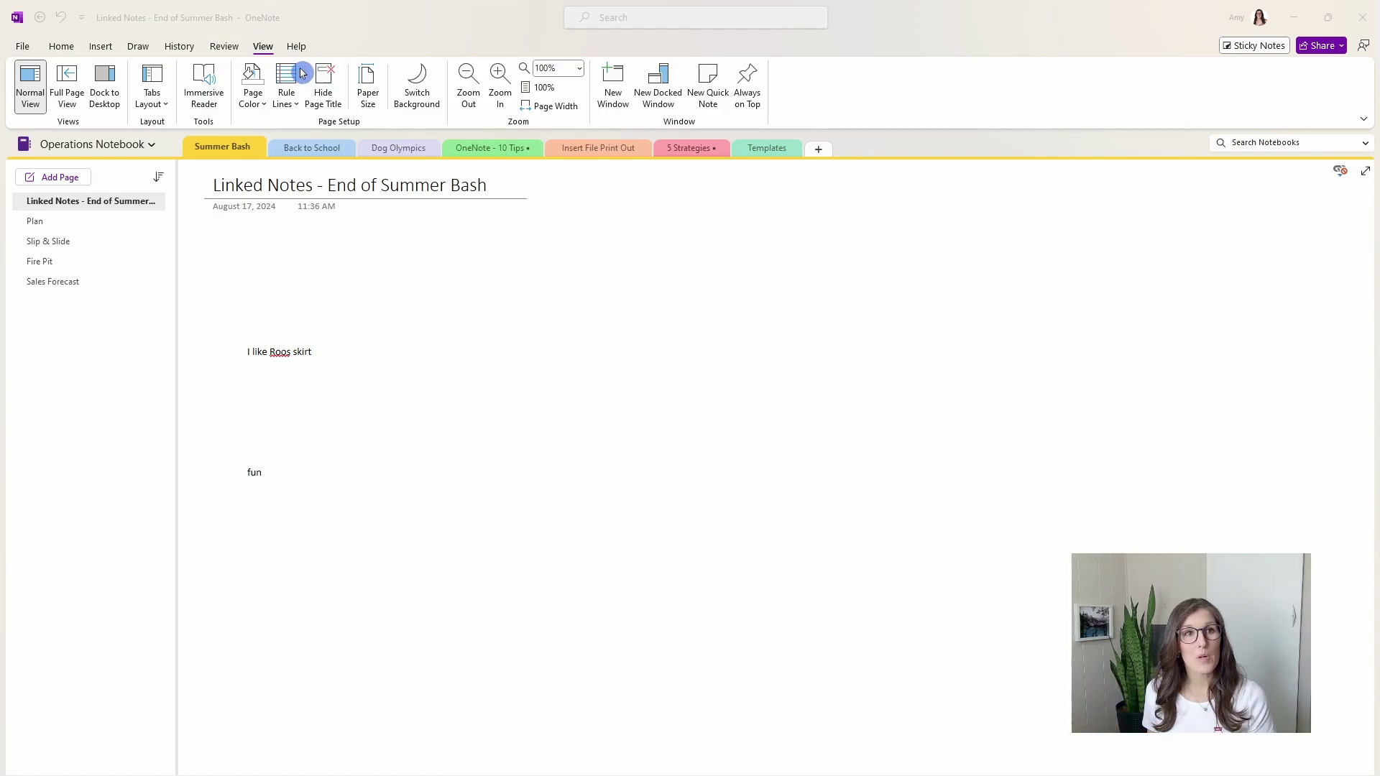
Step: Open a new docked window, switch to the Pool Zone notebook, and type 'to start to take some notes'
click(655, 86)
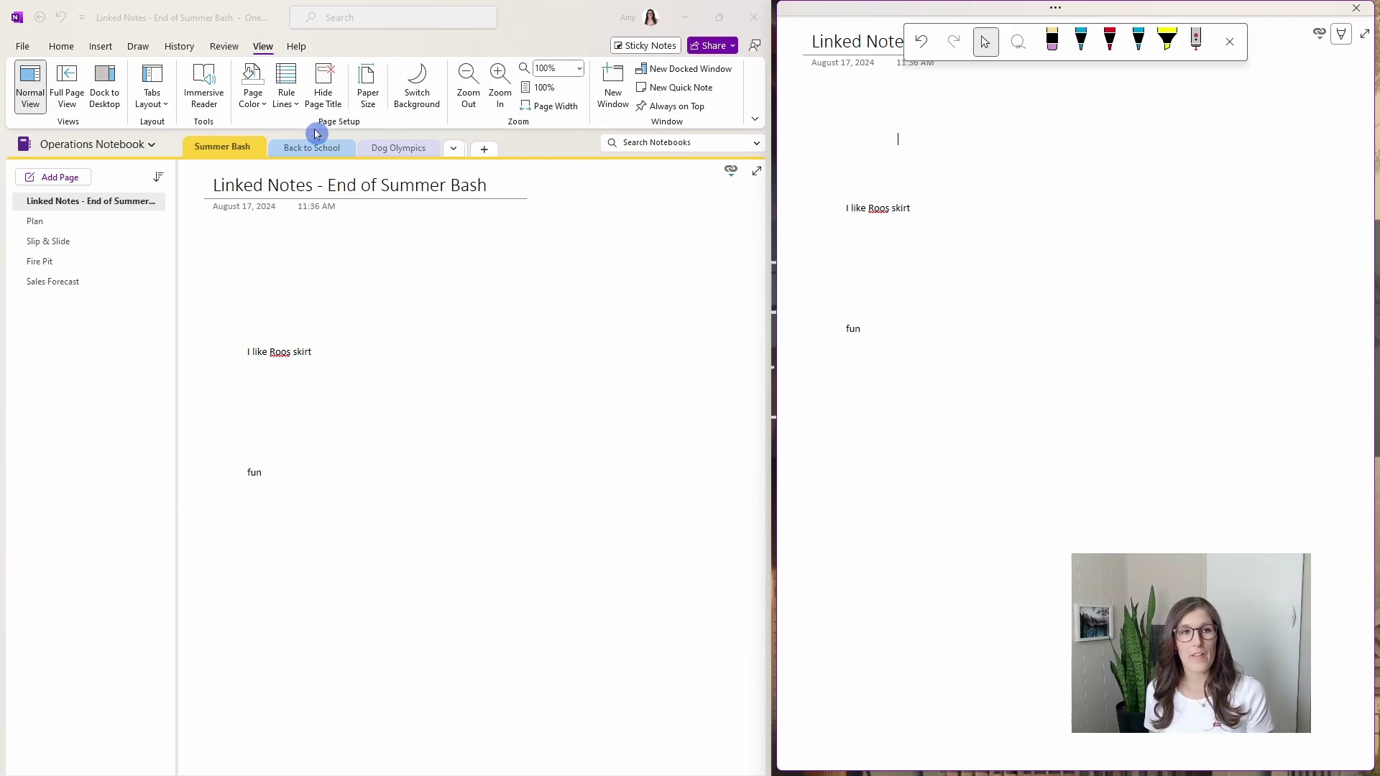
click(143, 147)
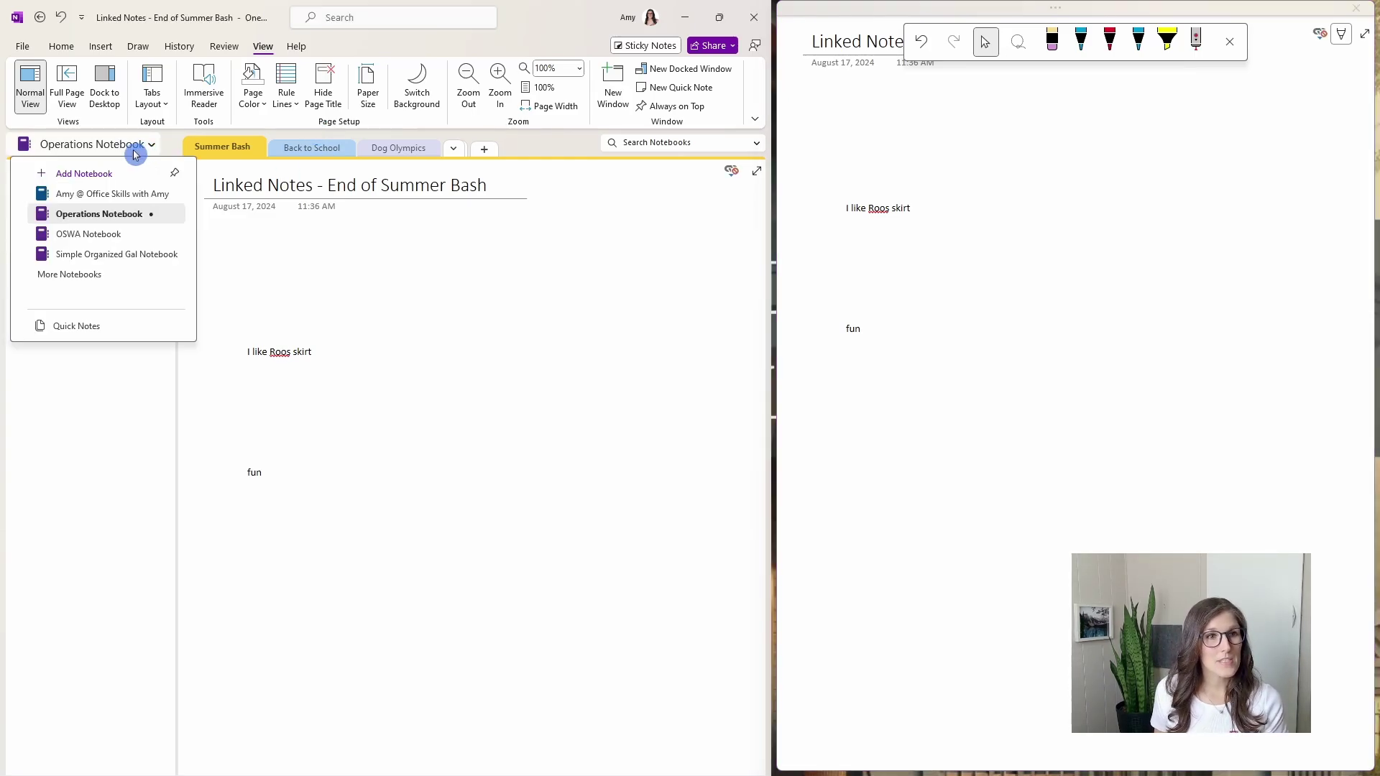
click(99, 194)
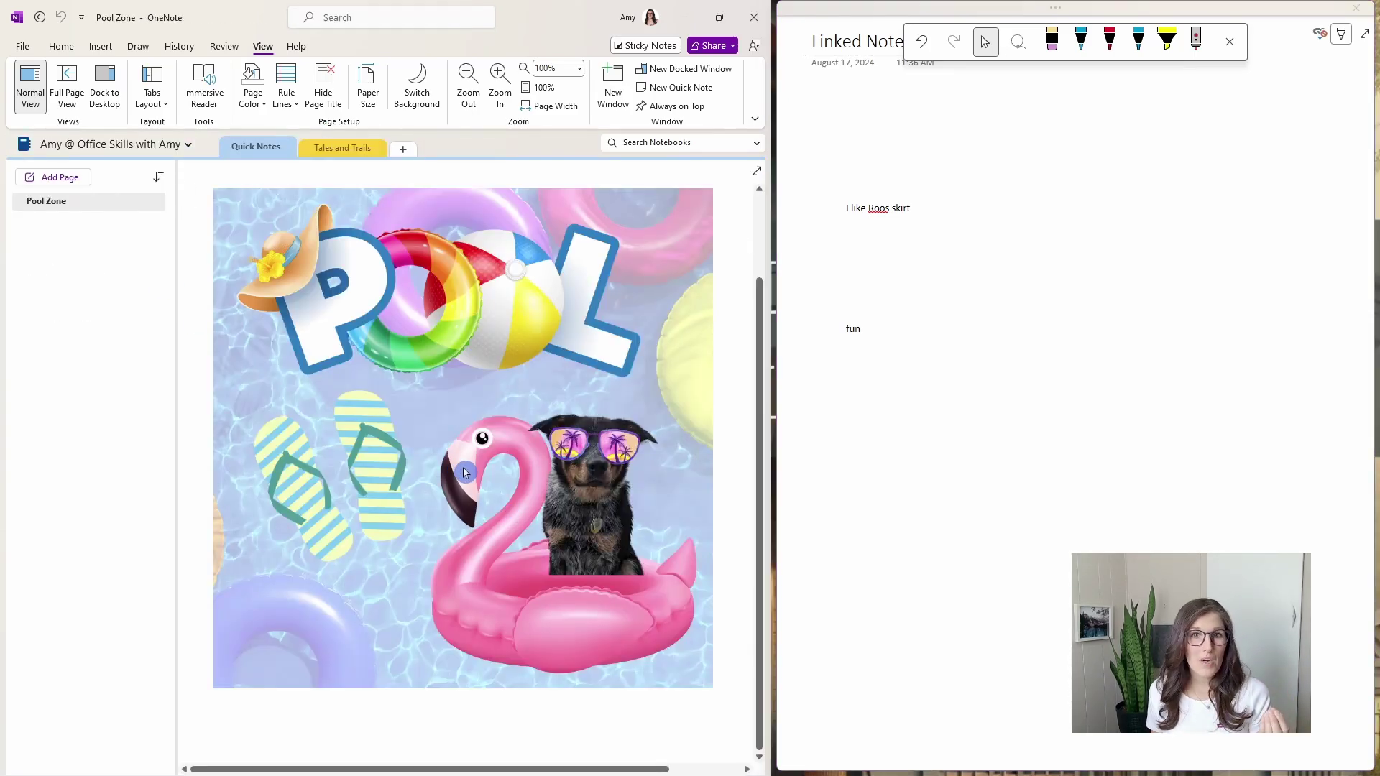
click(863, 416)
text(t)
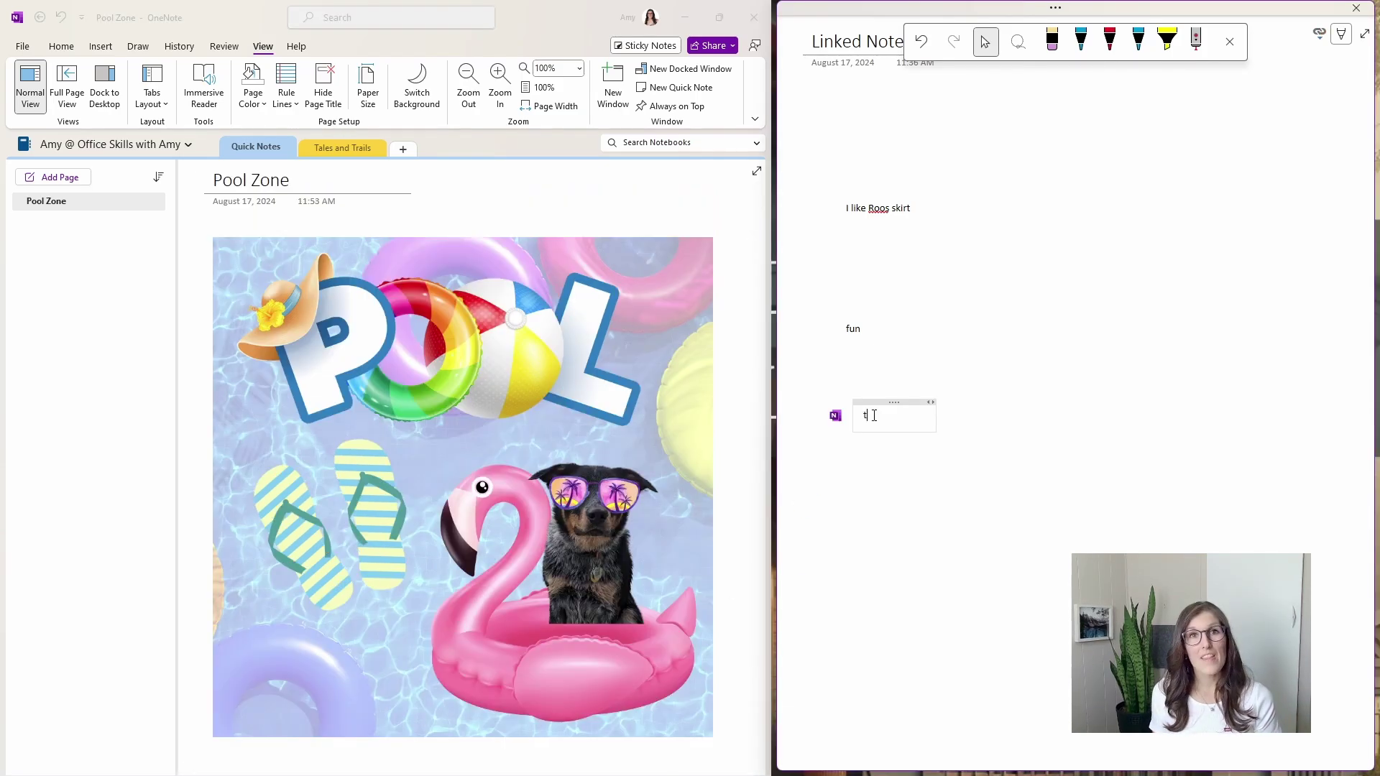
text(o start to take so)
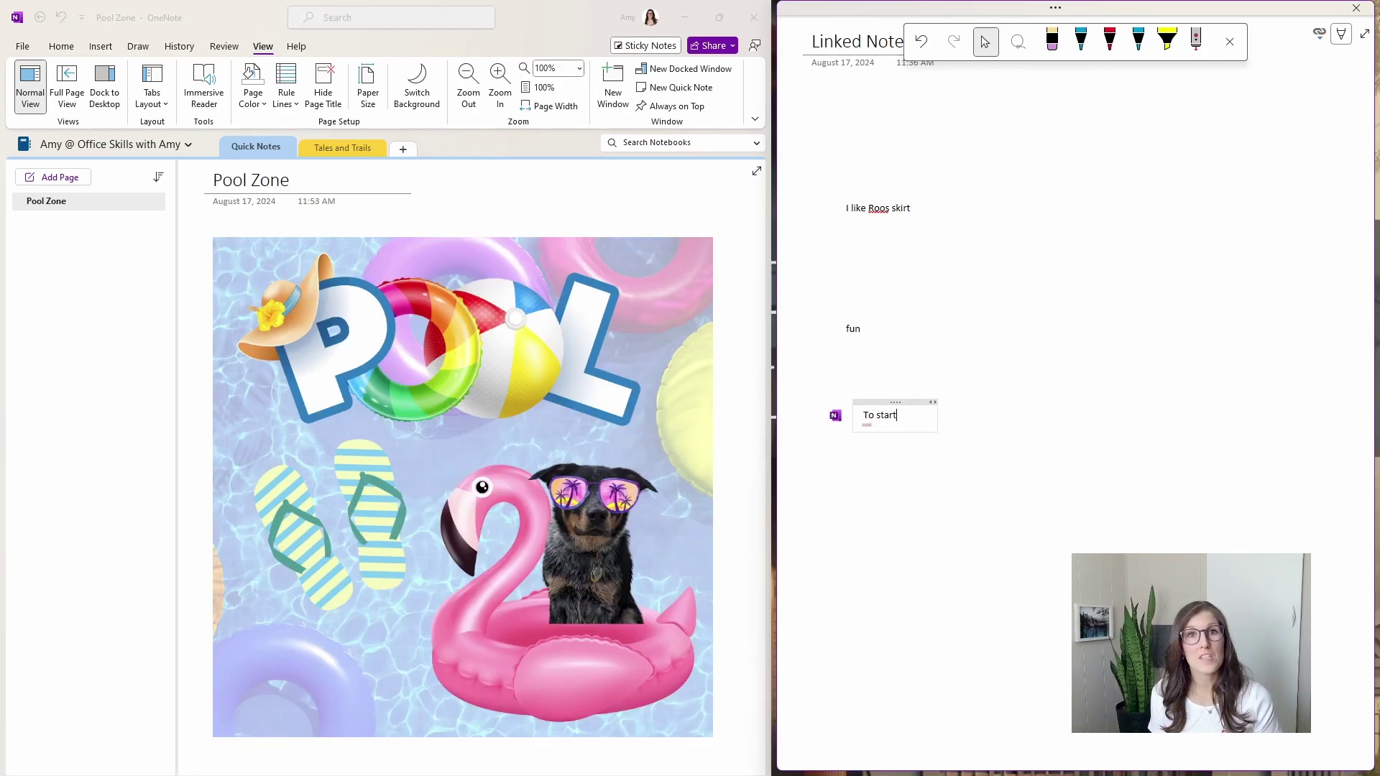
text(me notes)
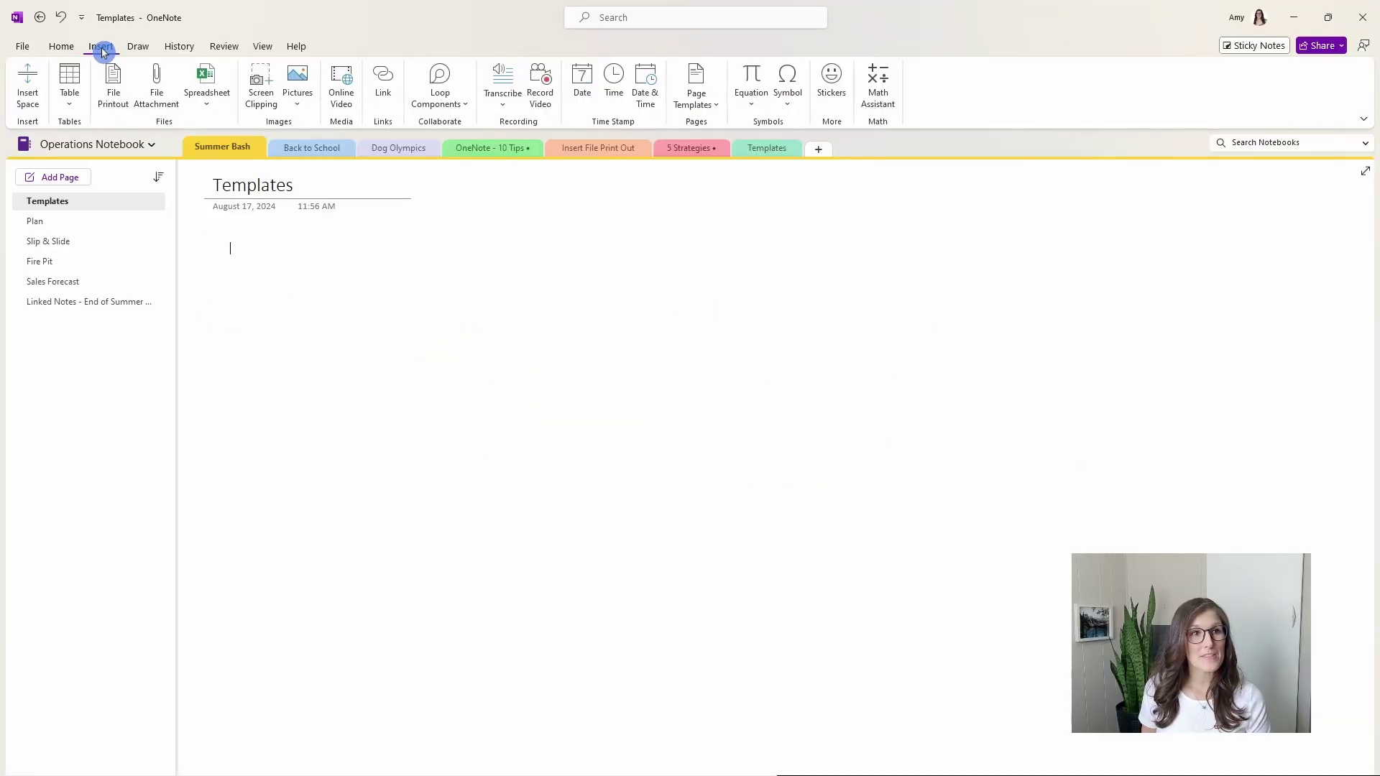
Step: Add a page from the Simple Lecture Notes academic template
click(708, 106)
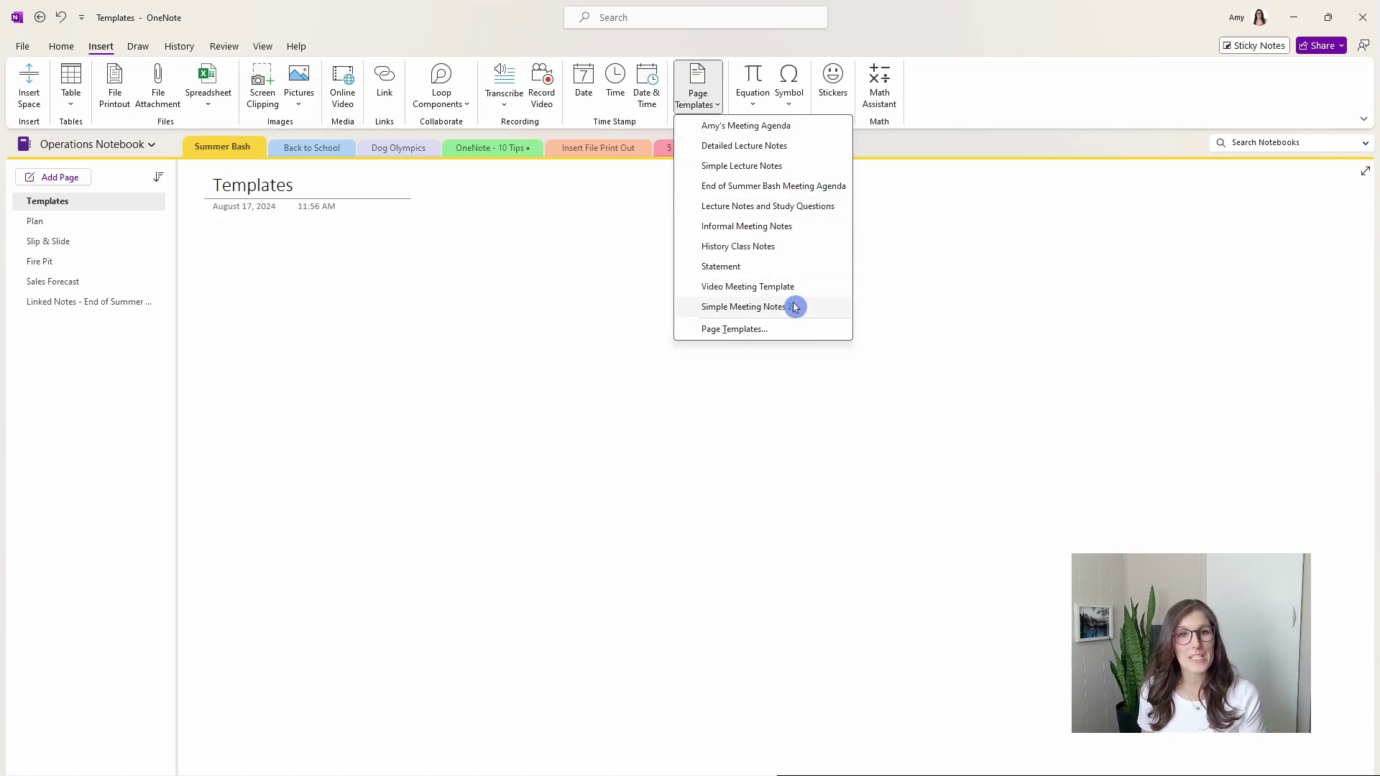
click(781, 334)
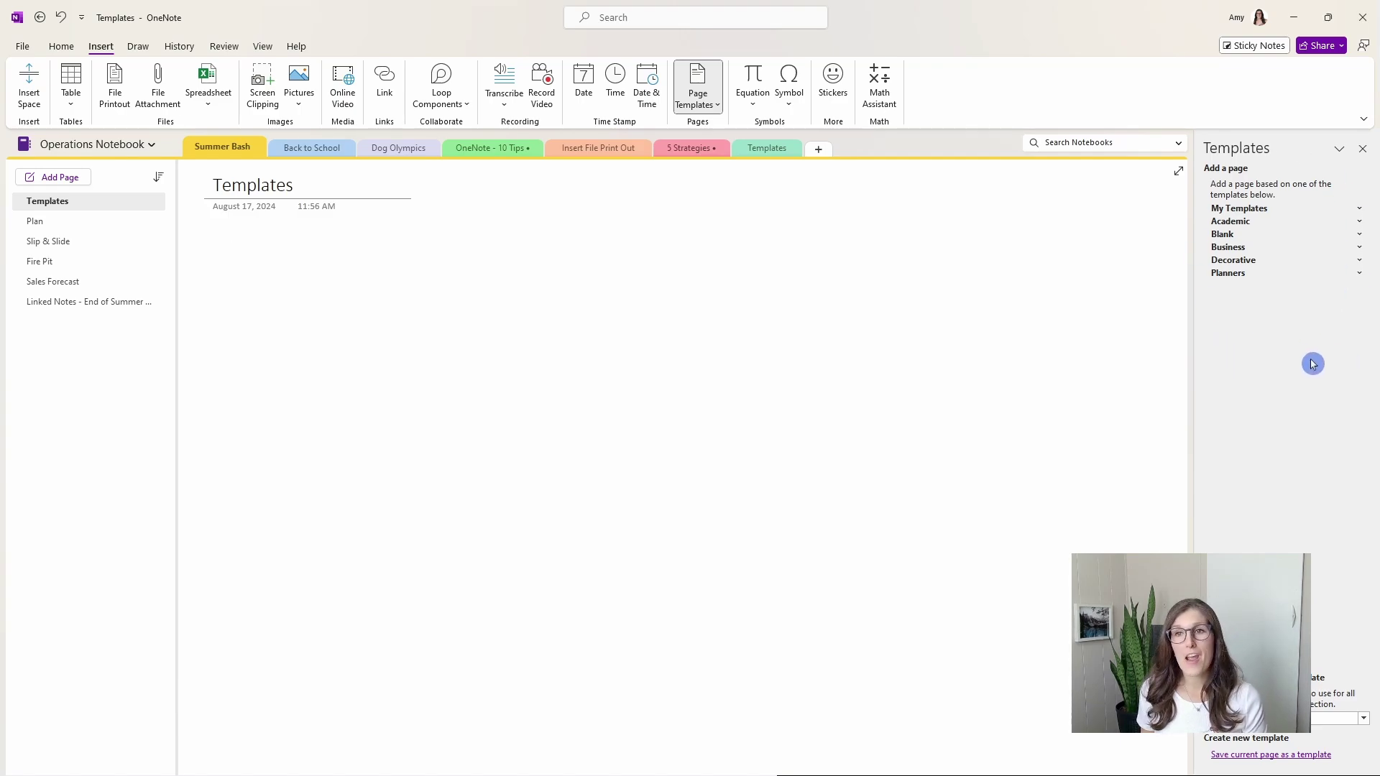
click(1359, 228)
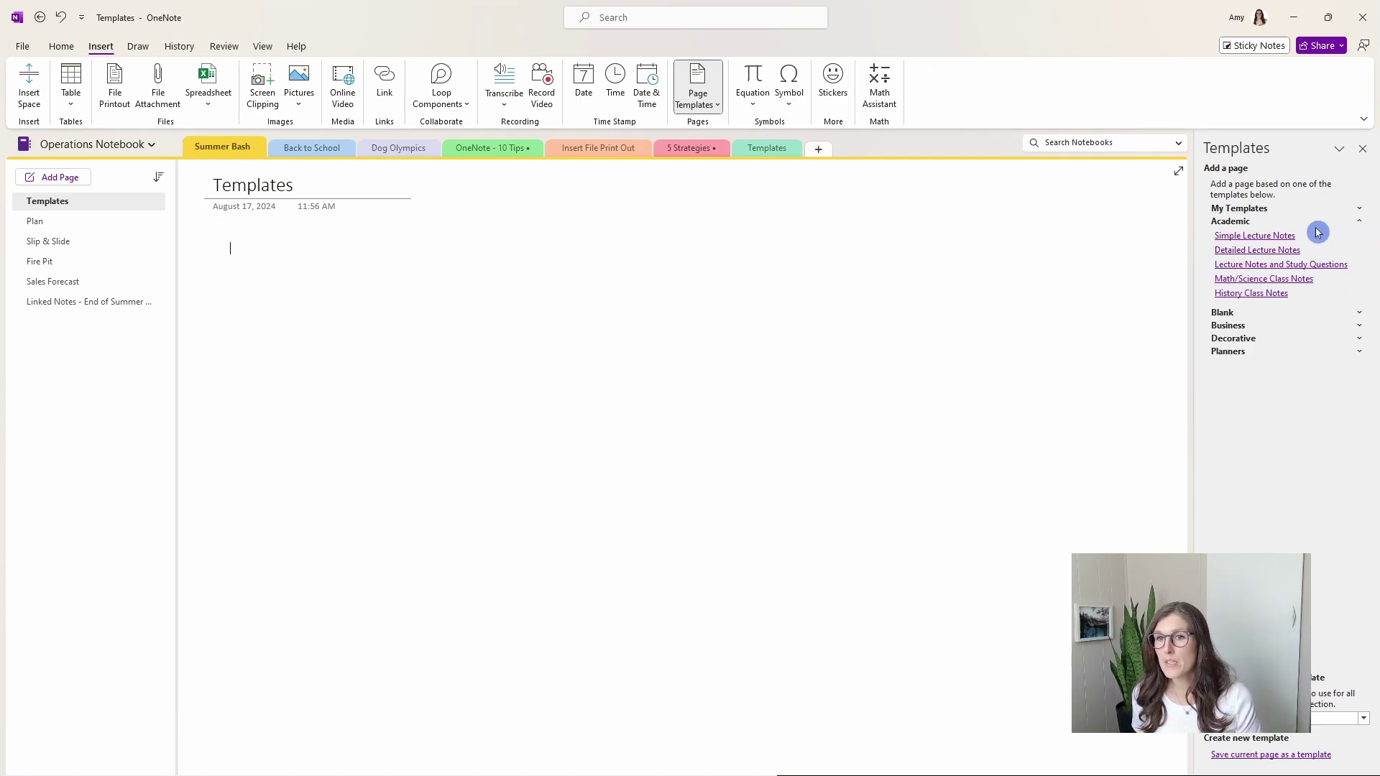
click(1265, 237)
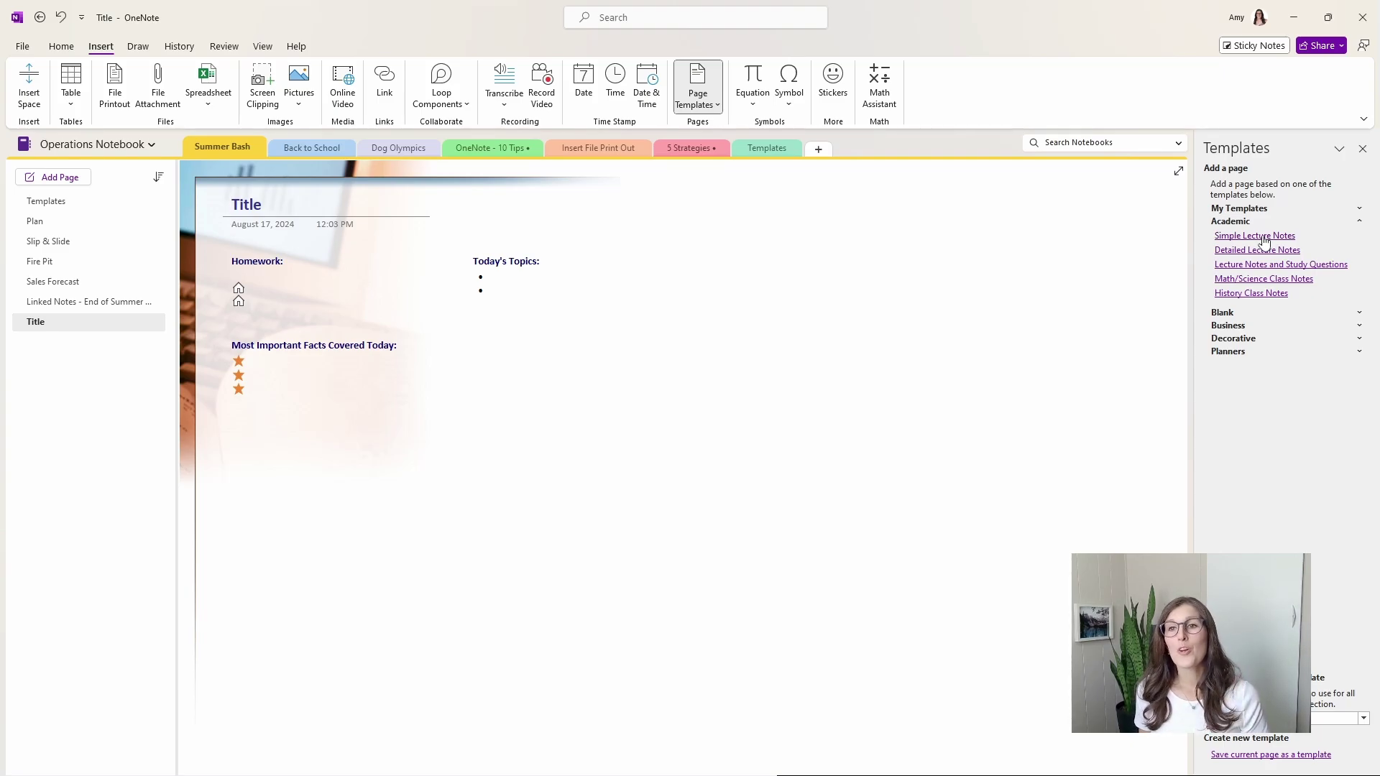
Step: Add a page from the saved Meeting Agenda template and type 'Update' as the first action item
click(1361, 212)
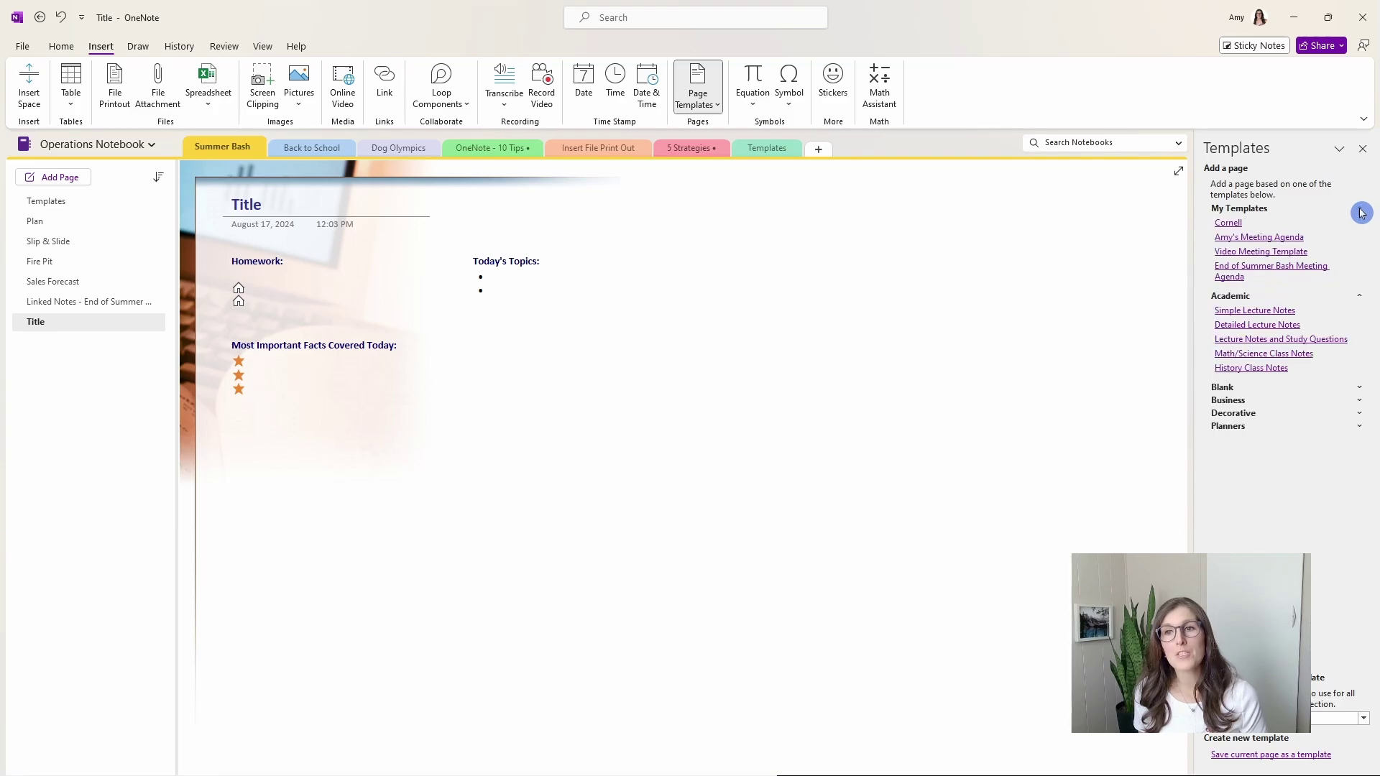
click(1292, 243)
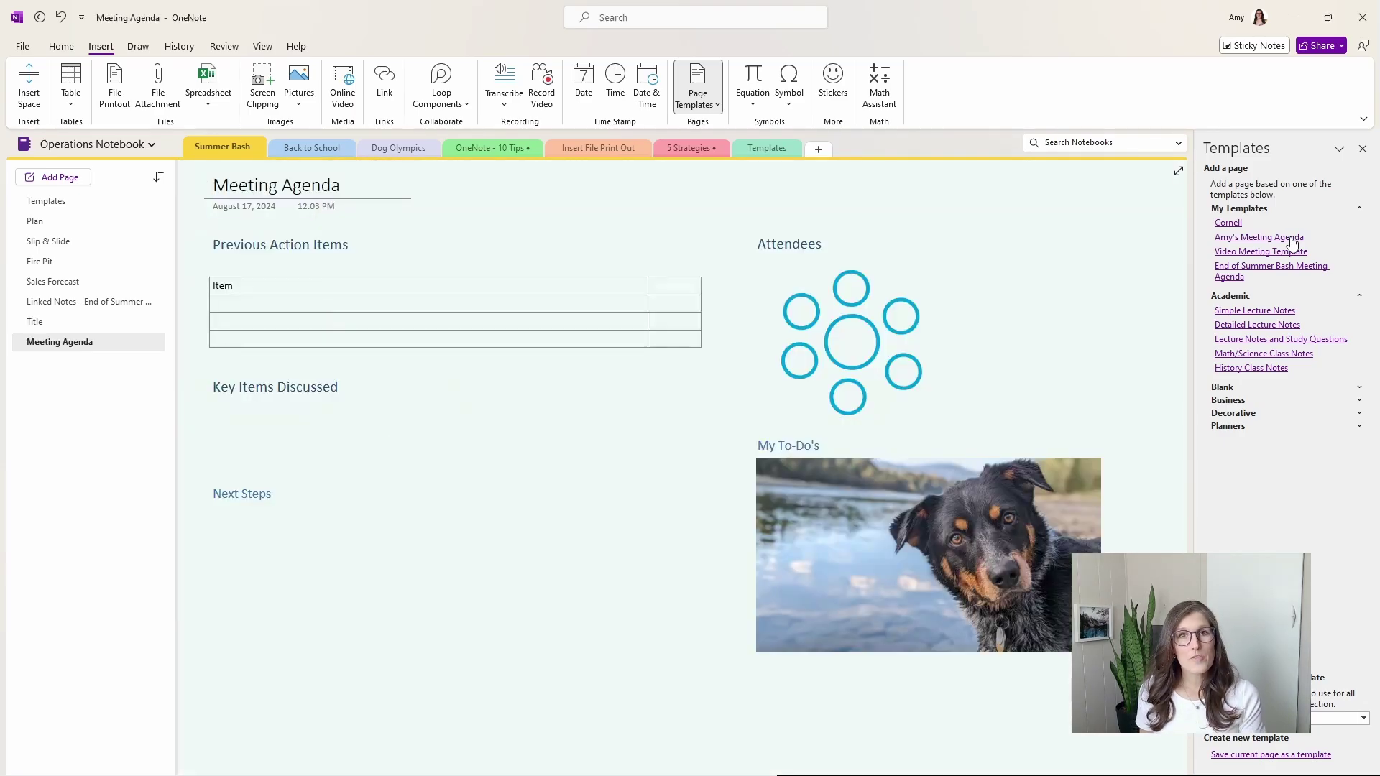
click(530, 306)
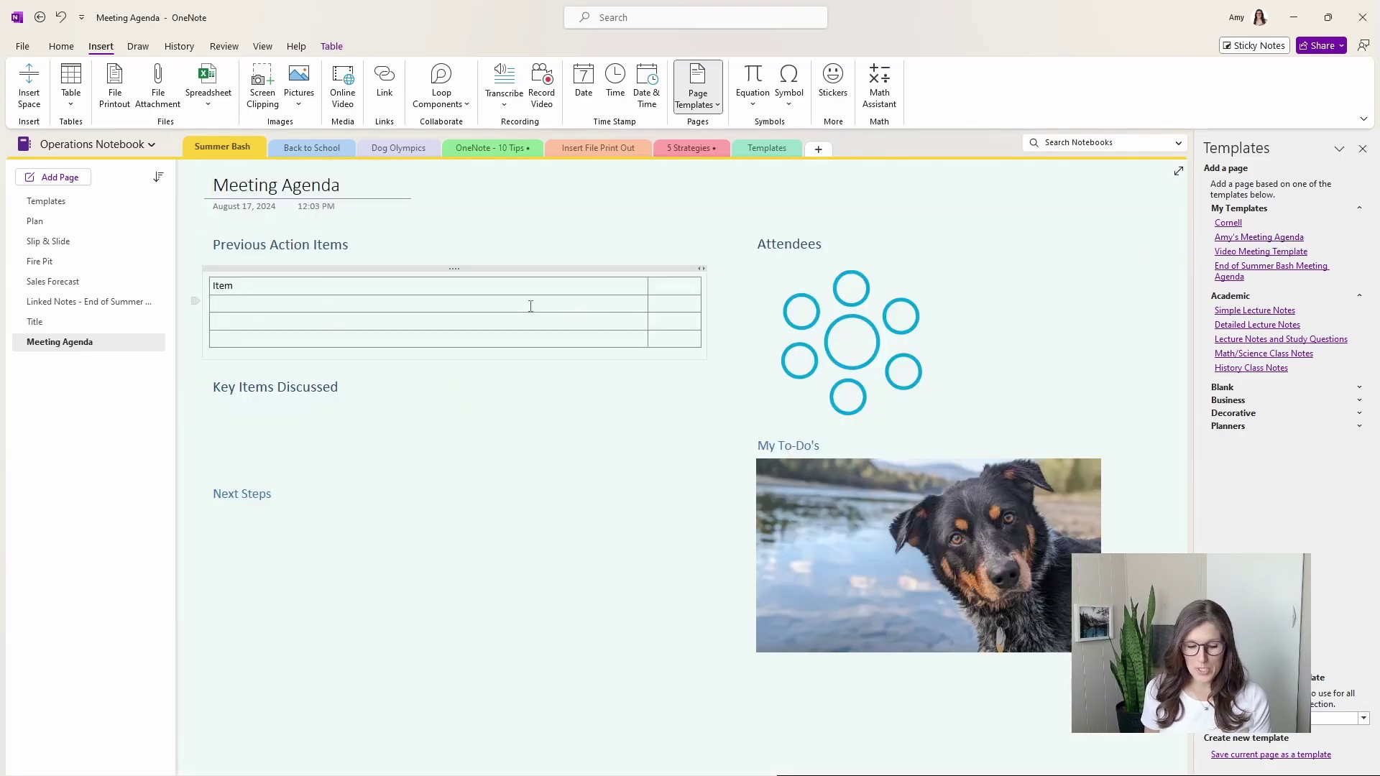
text(Update)
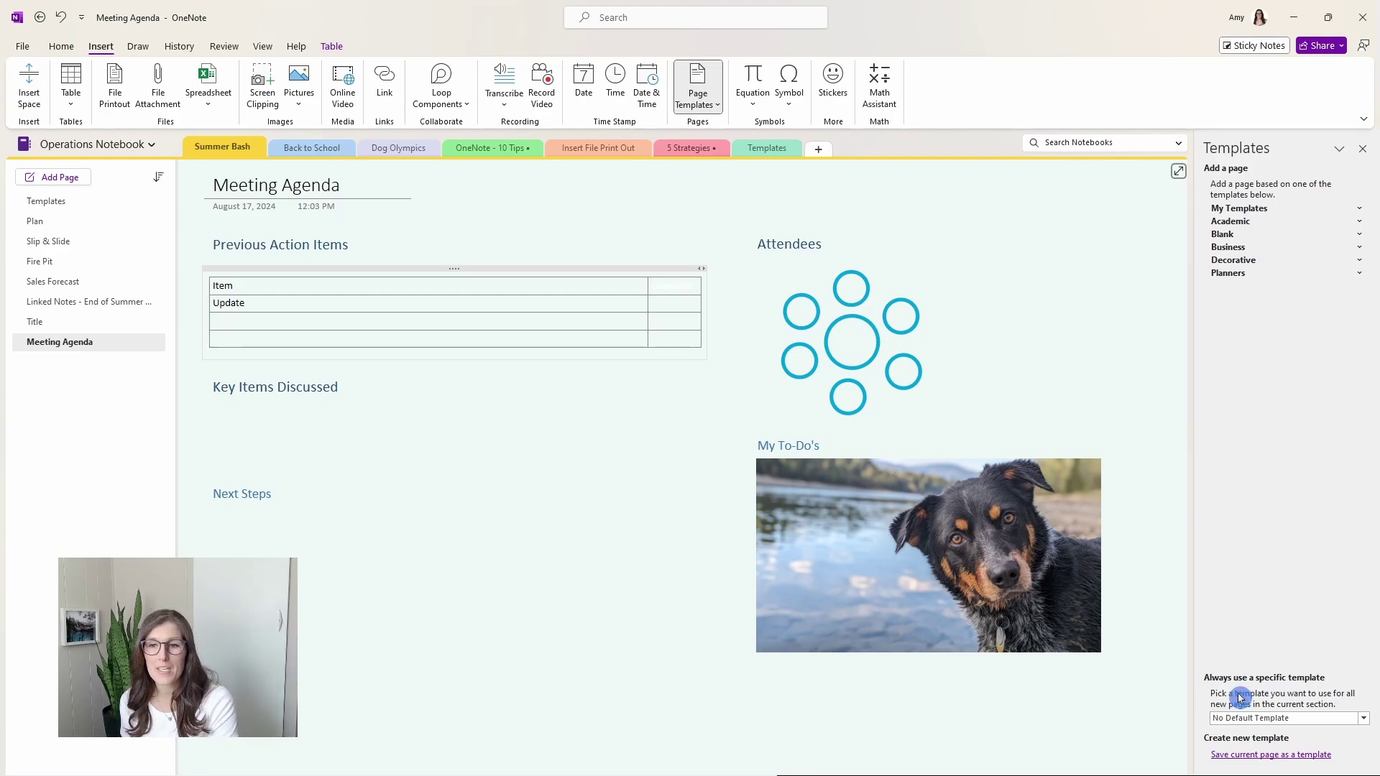
Step: Make Meeting Agenda the section's default template and add a new page with it
click(1363, 717)
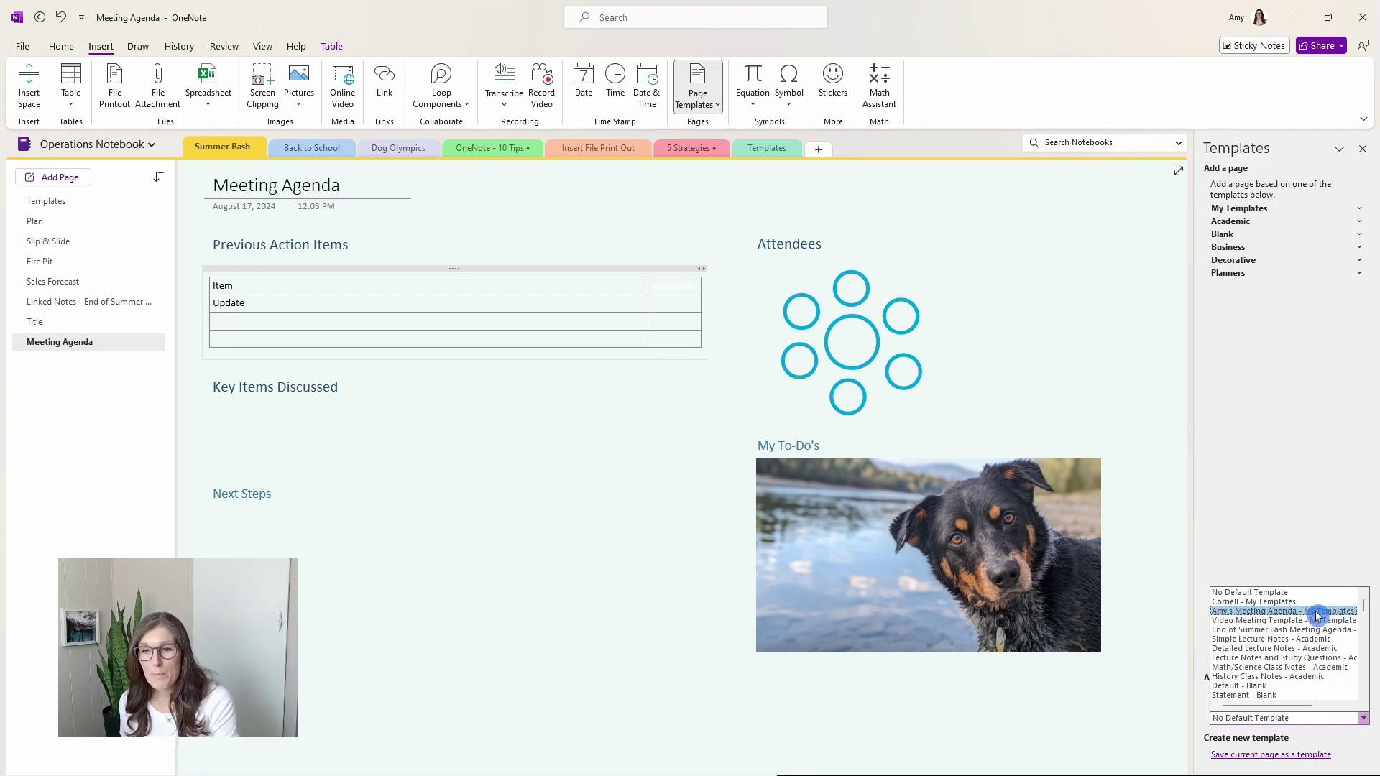
click(1317, 612)
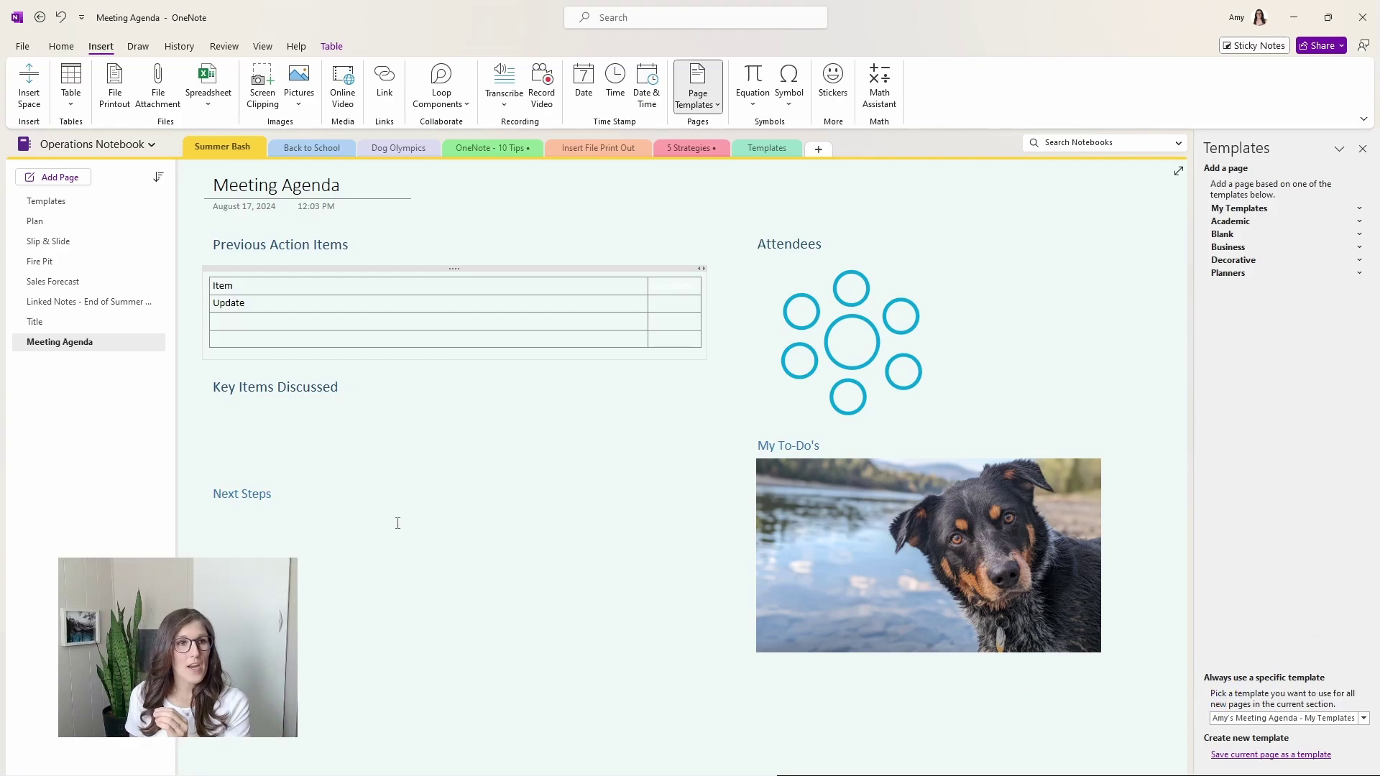
click(75, 177)
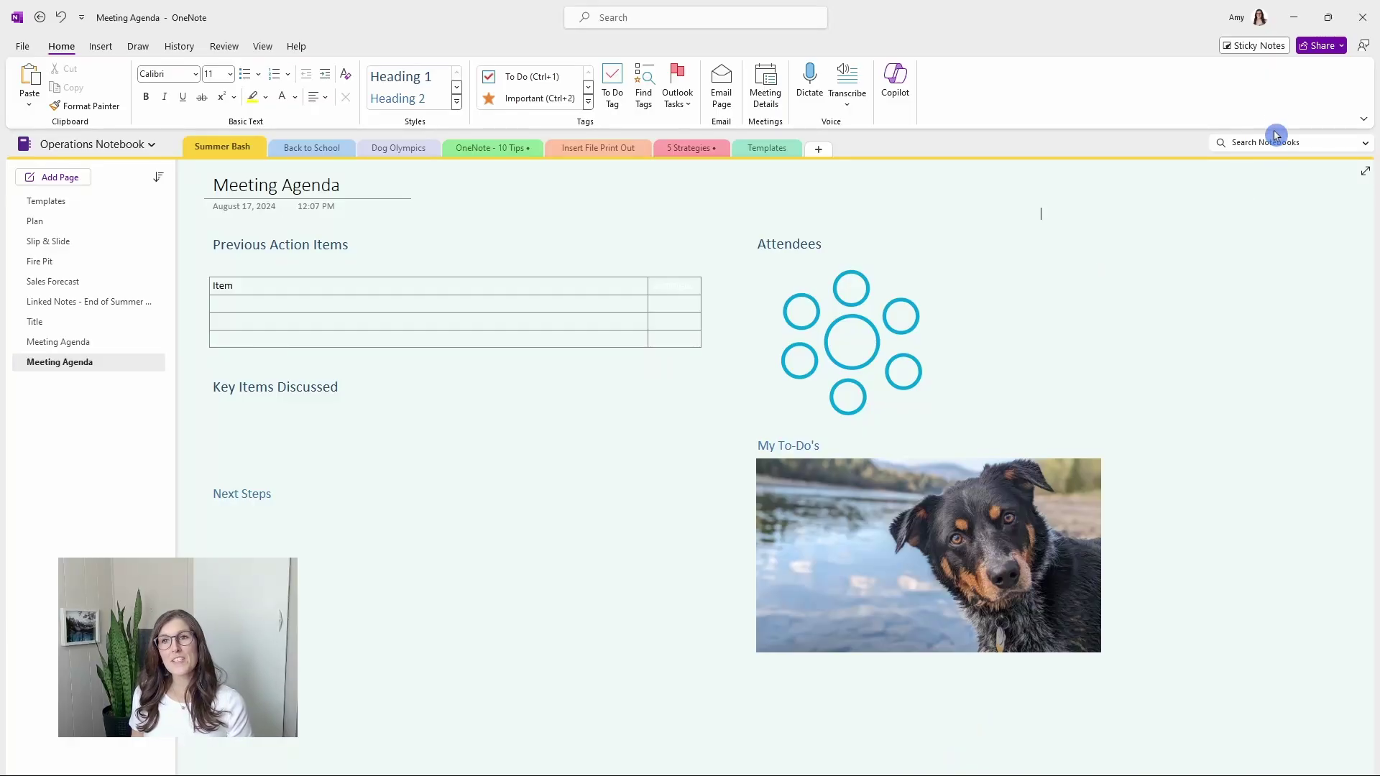
Step: Open Sticky Notes and dock it to the desktop beside OneNote
click(1270, 47)
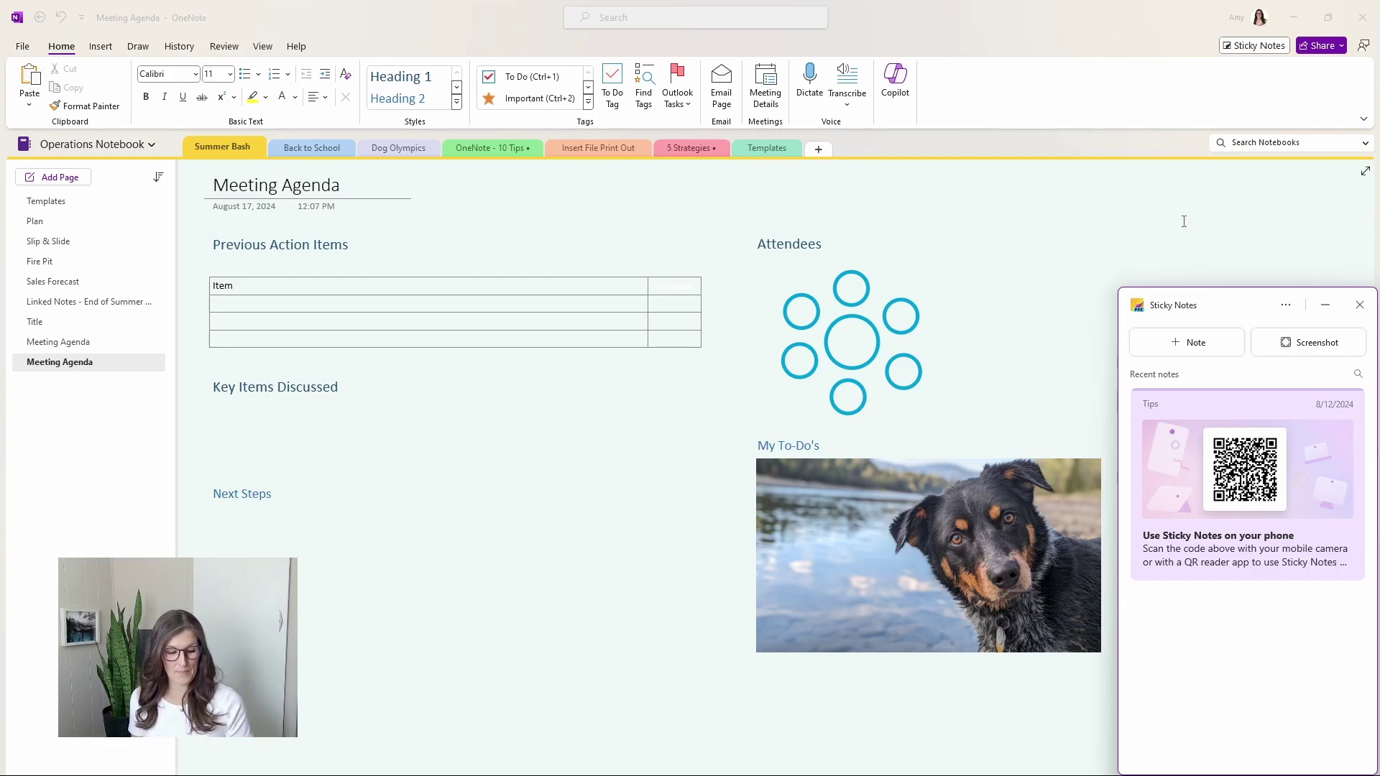
click(1286, 305)
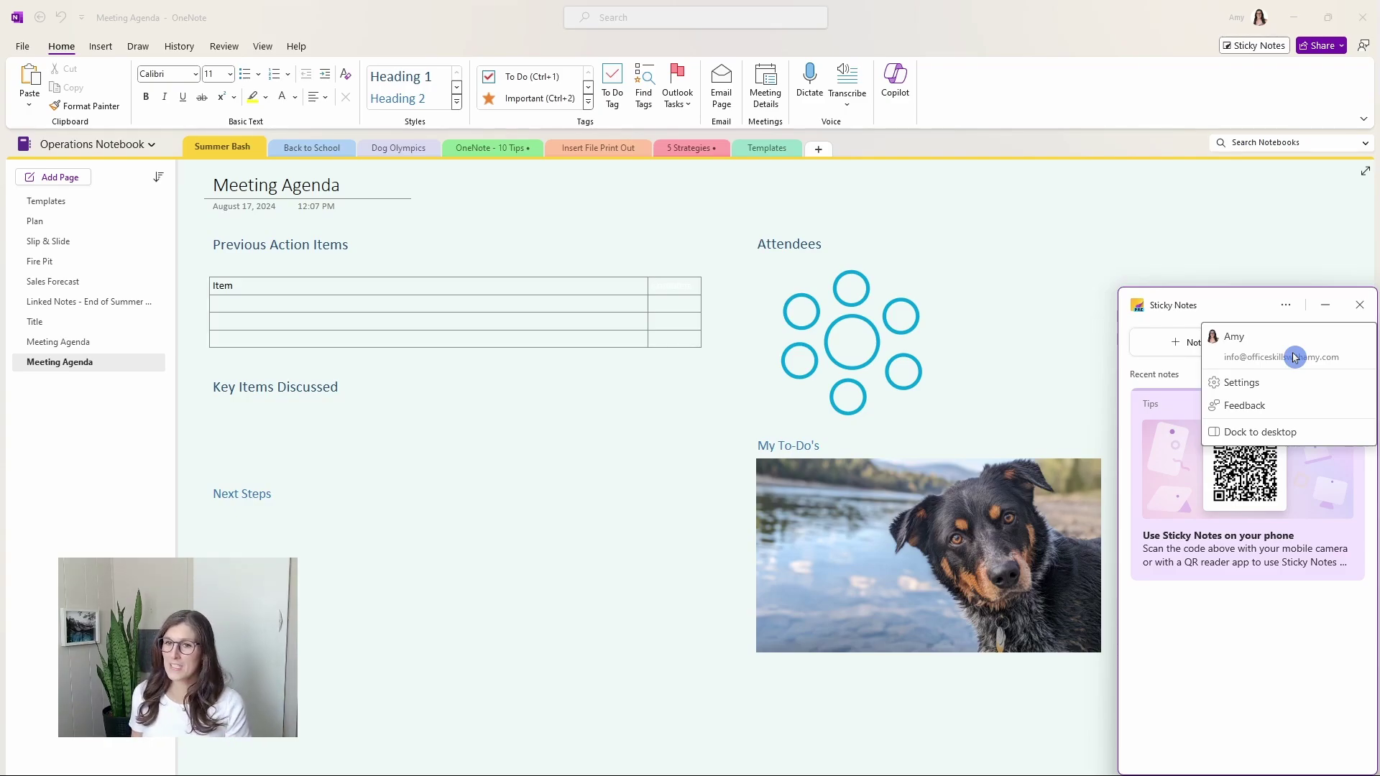
click(1294, 430)
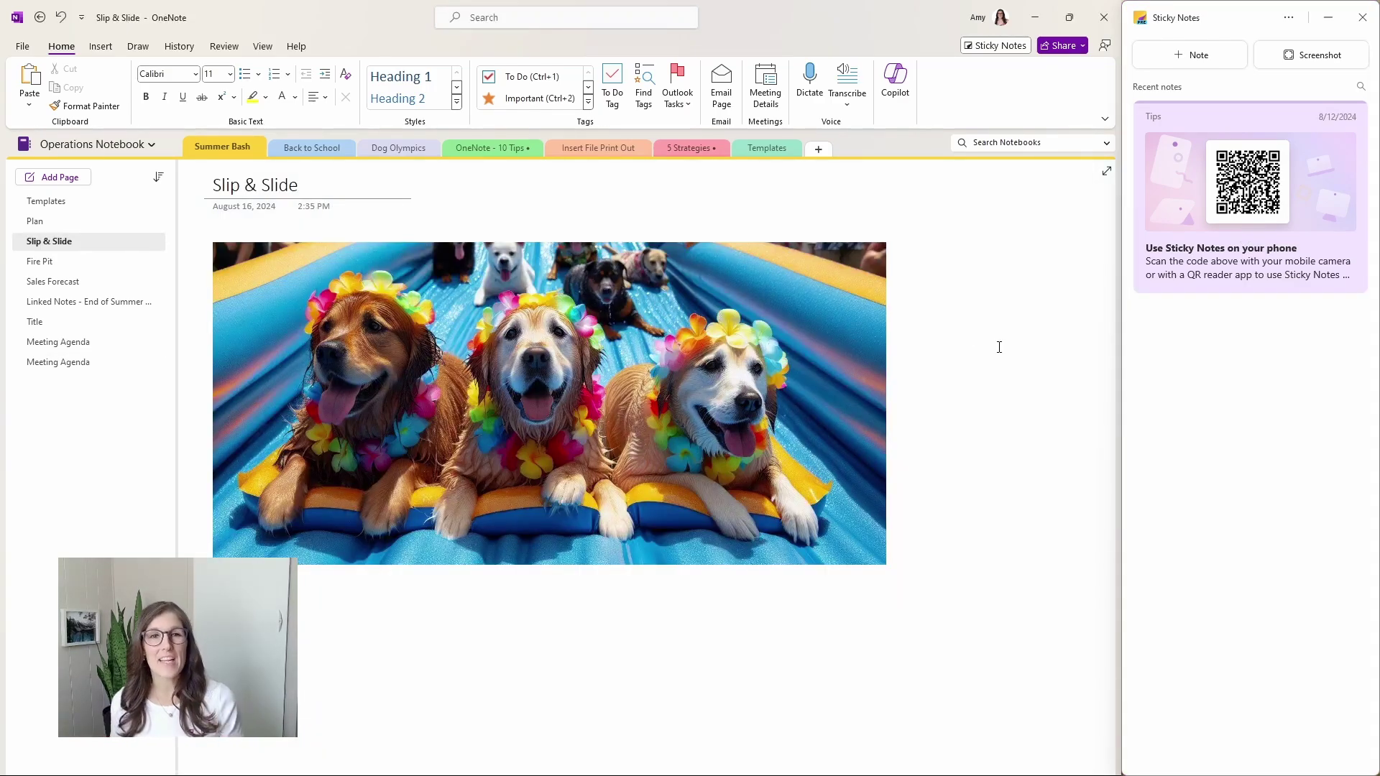
Step: Capture screenshot notes of the Slip & Slide page and the browser page
click(1301, 63)
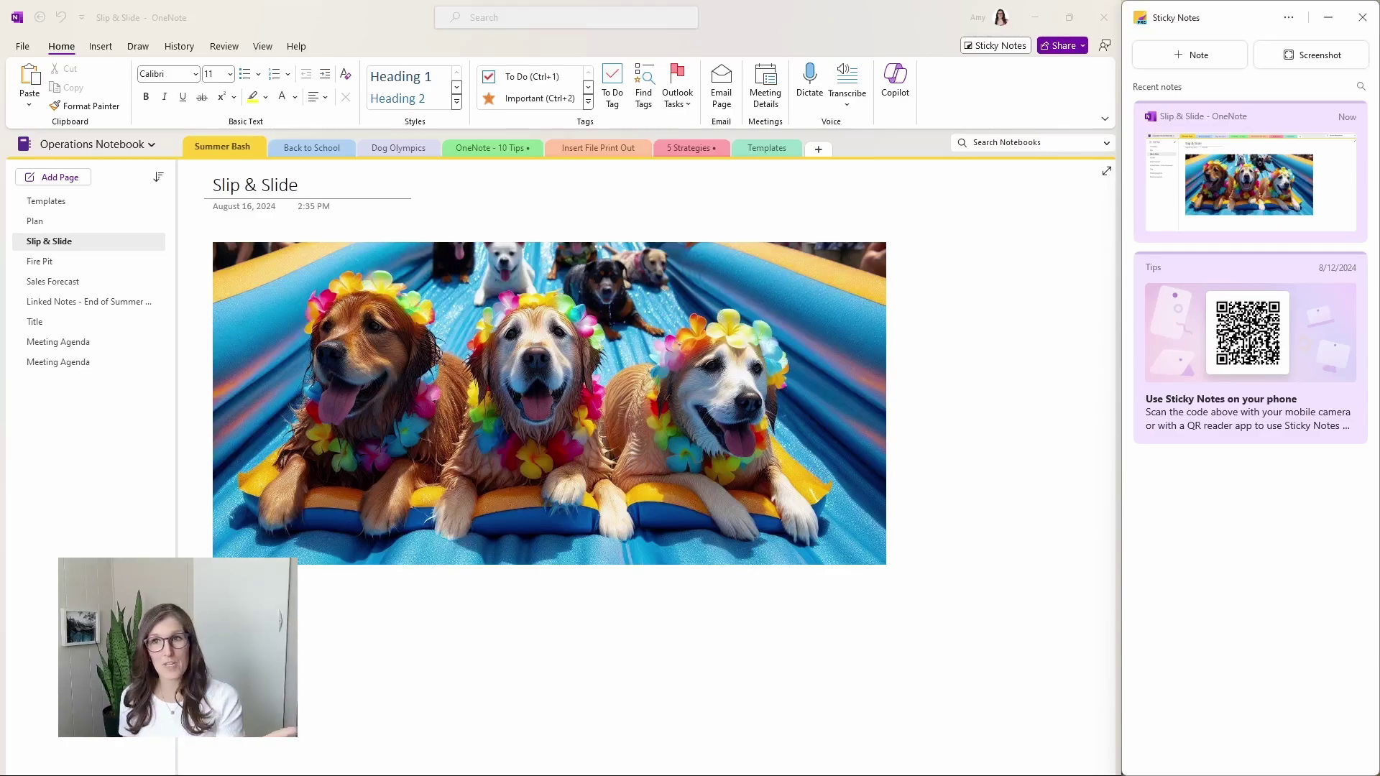
click(1318, 58)
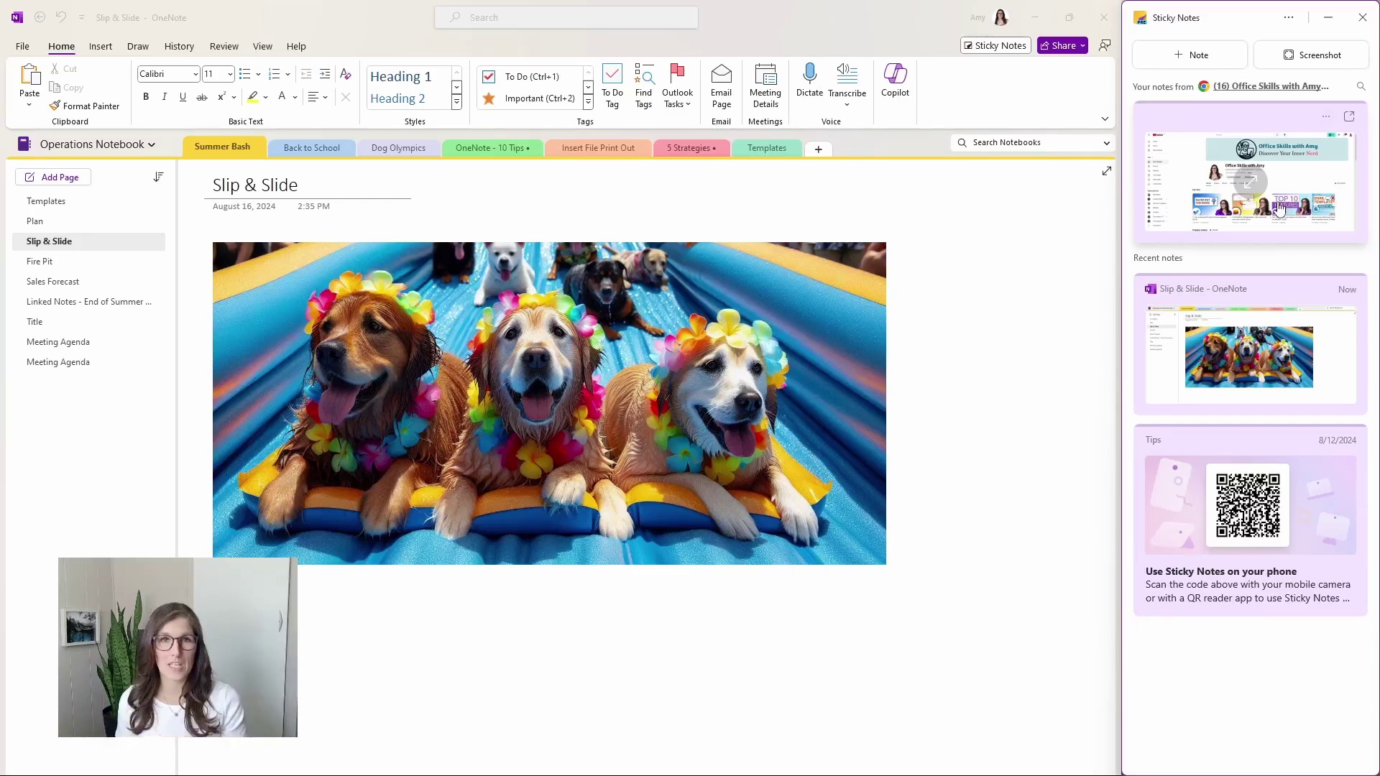
click(933, 357)
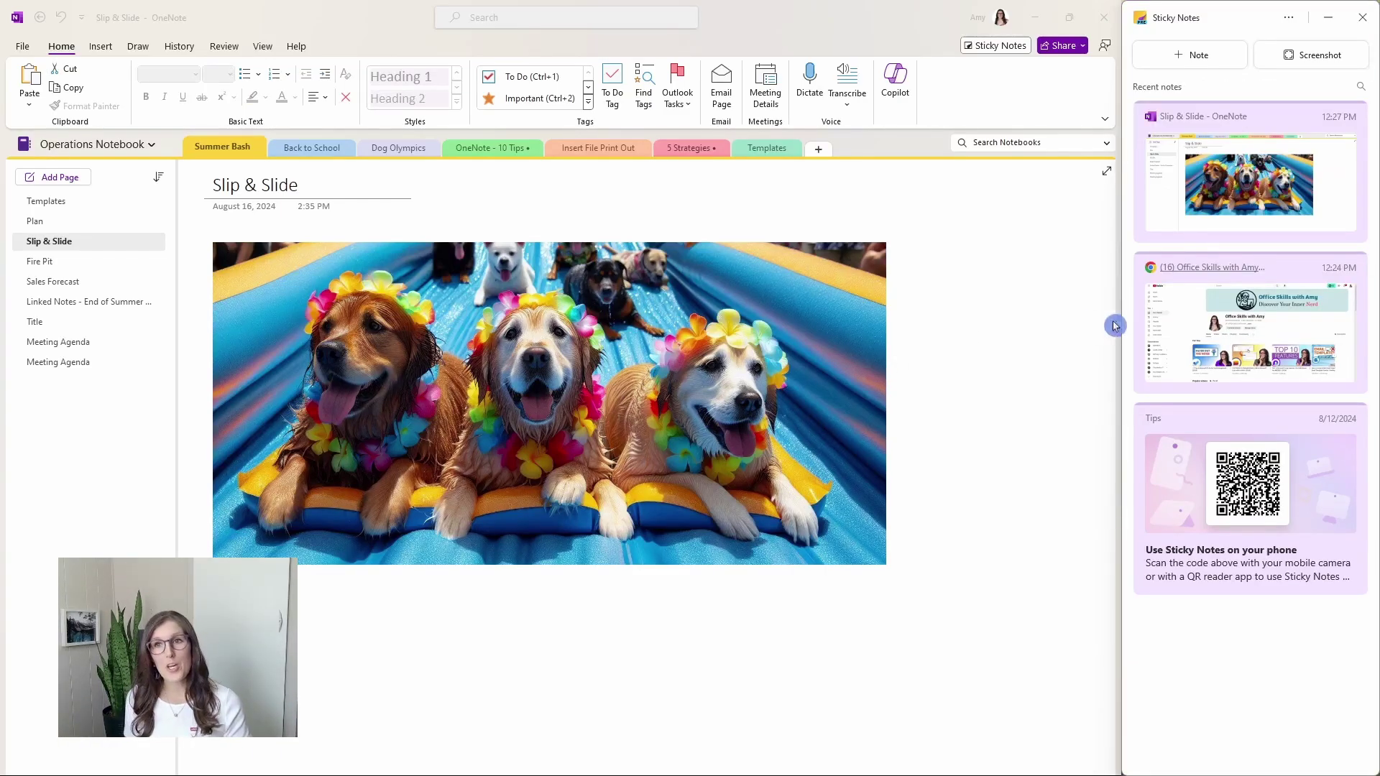
Step: Type 'Update' into the Slip & Slide screenshot note, save it, and open a new blank note
mouse_move(1252, 194)
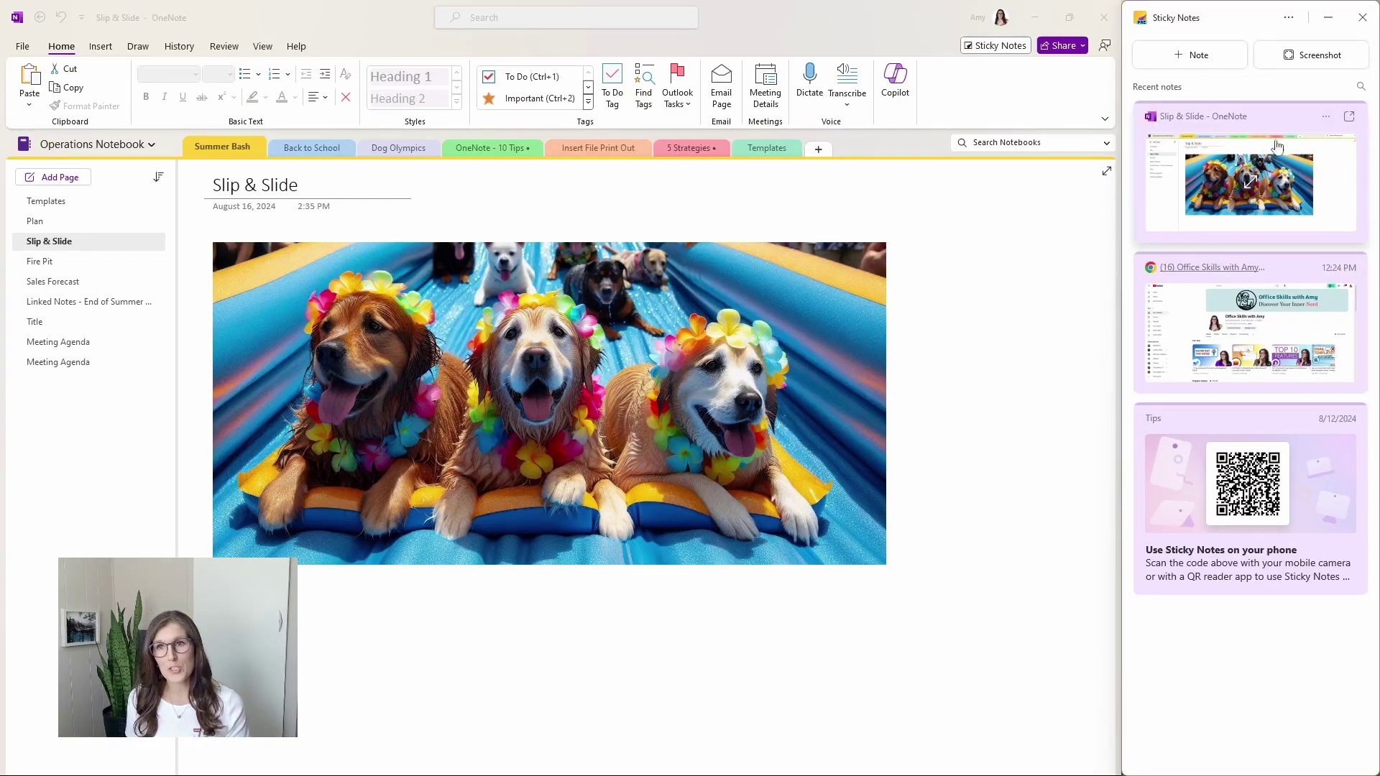
click(1286, 120)
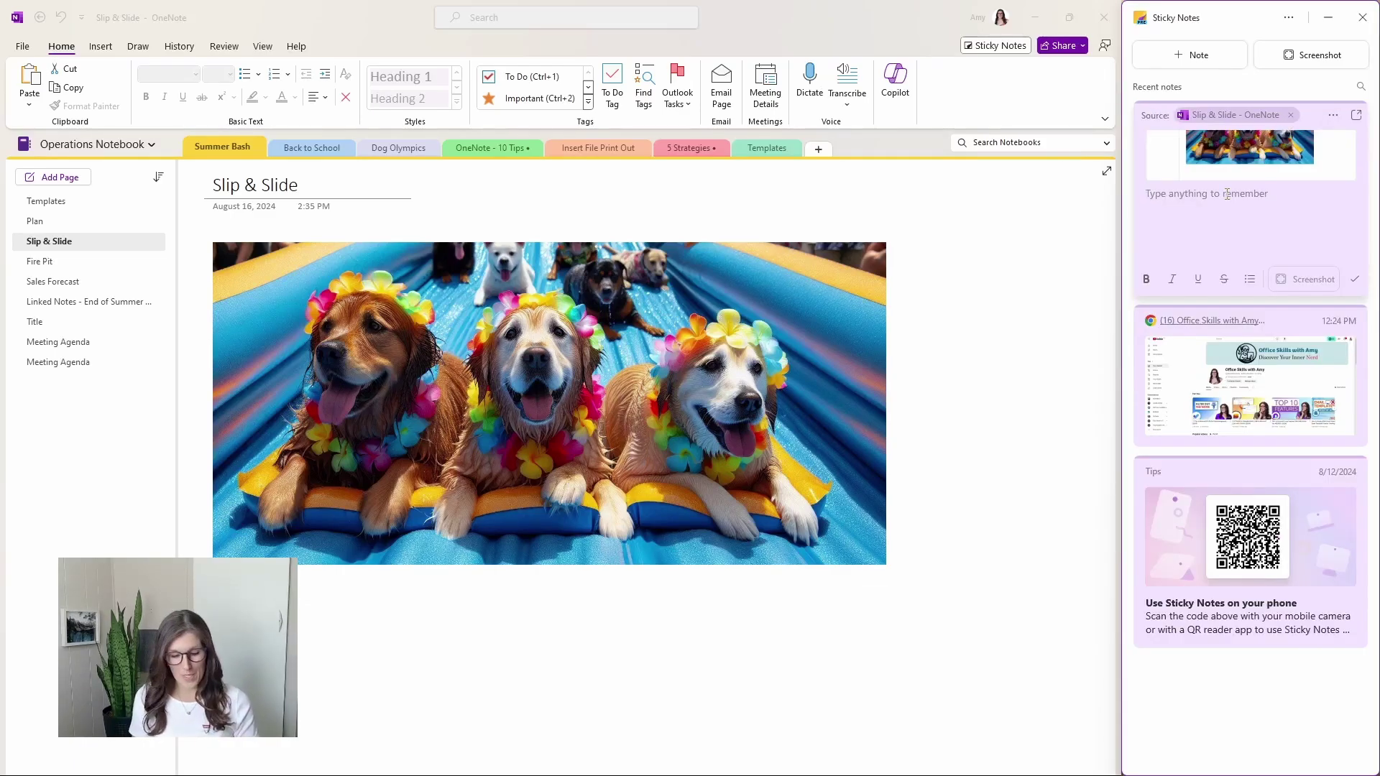
text(Update)
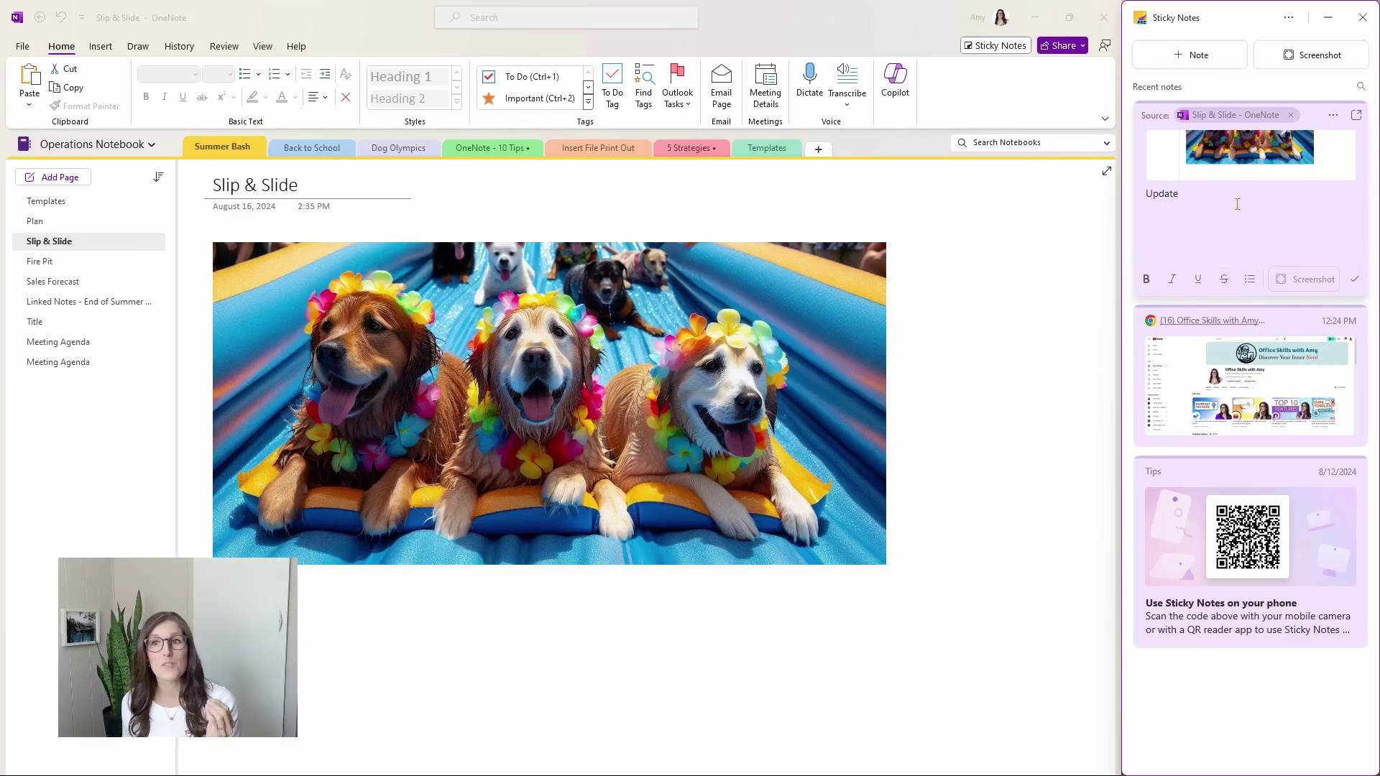
click(1268, 710)
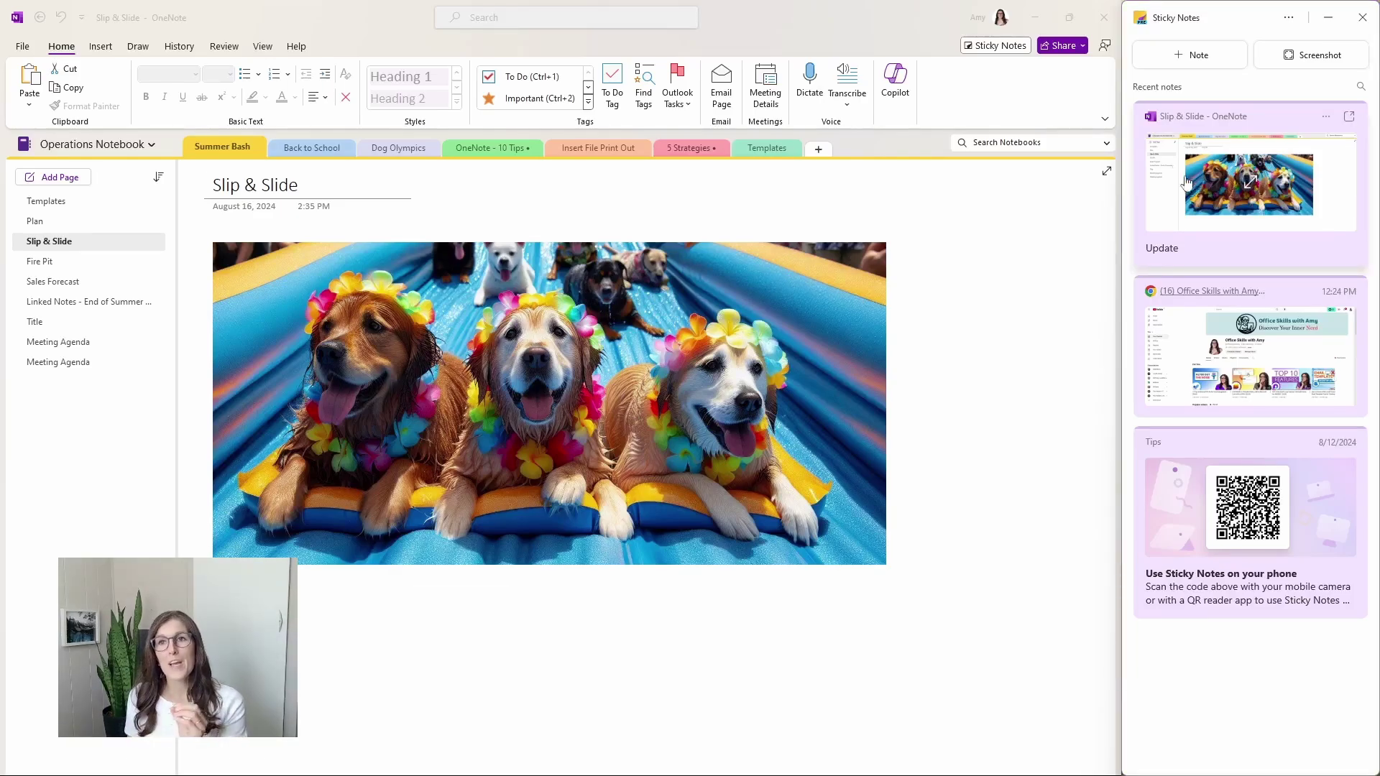
click(1182, 56)
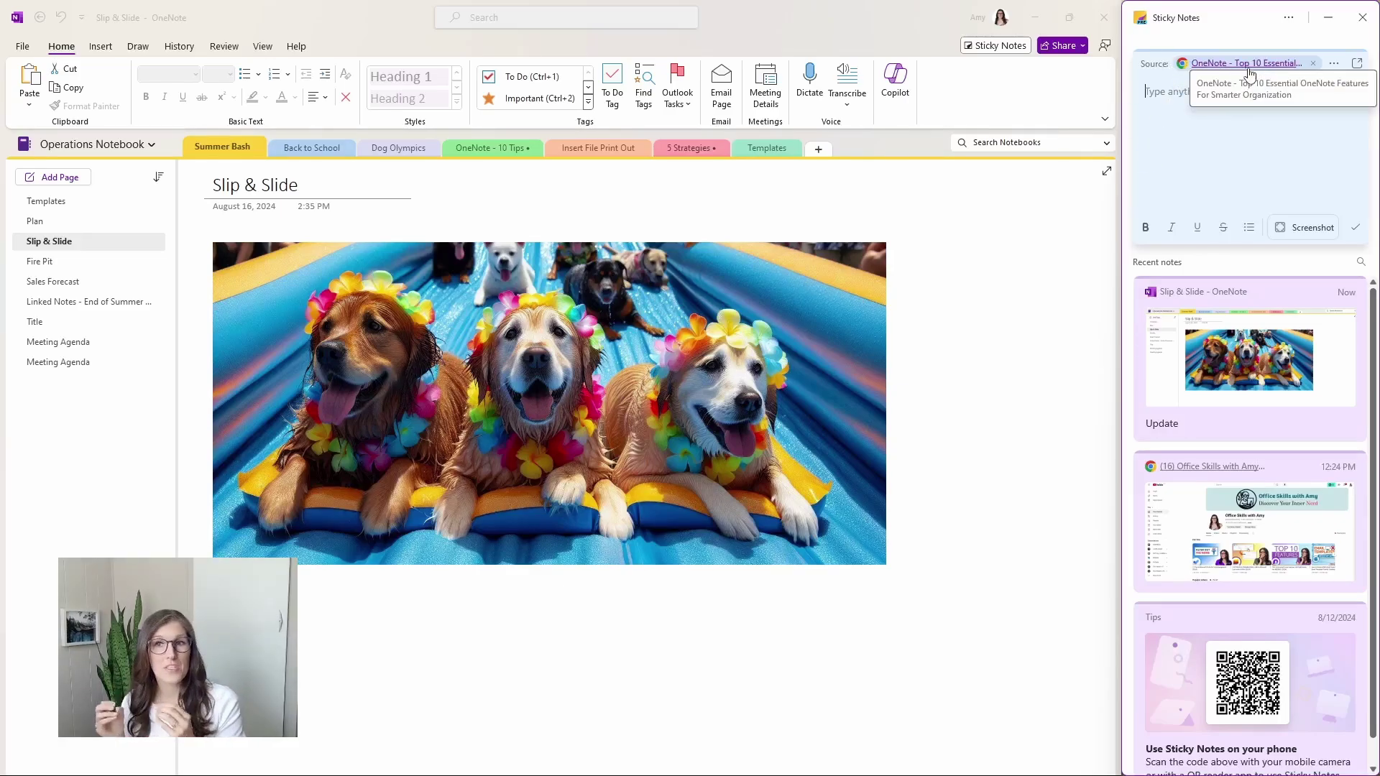
Step: Type 'Thumbs up 👍' with a bulleted 'Subscribe' line below it
text(Thumbs up 👍)
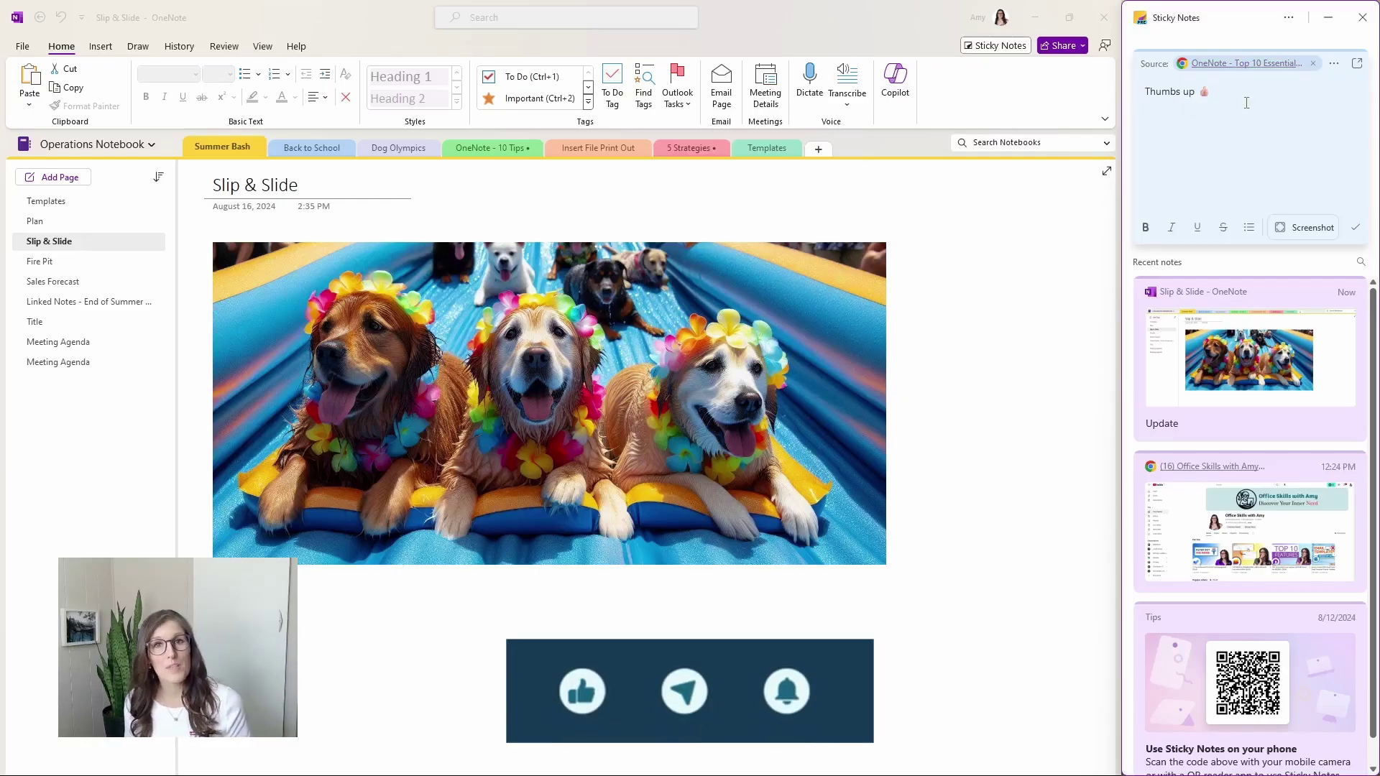
key(Return)
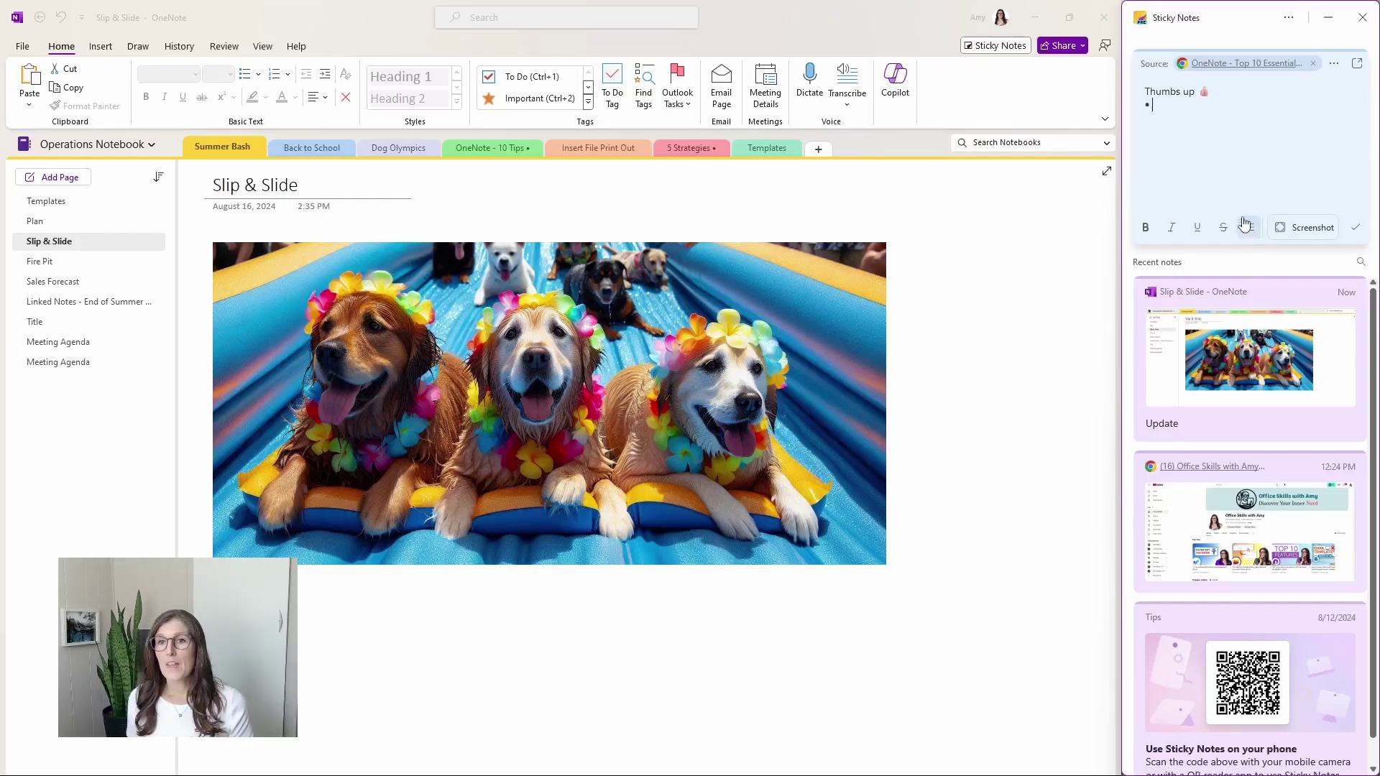
click(1249, 227)
text(Subscribe)
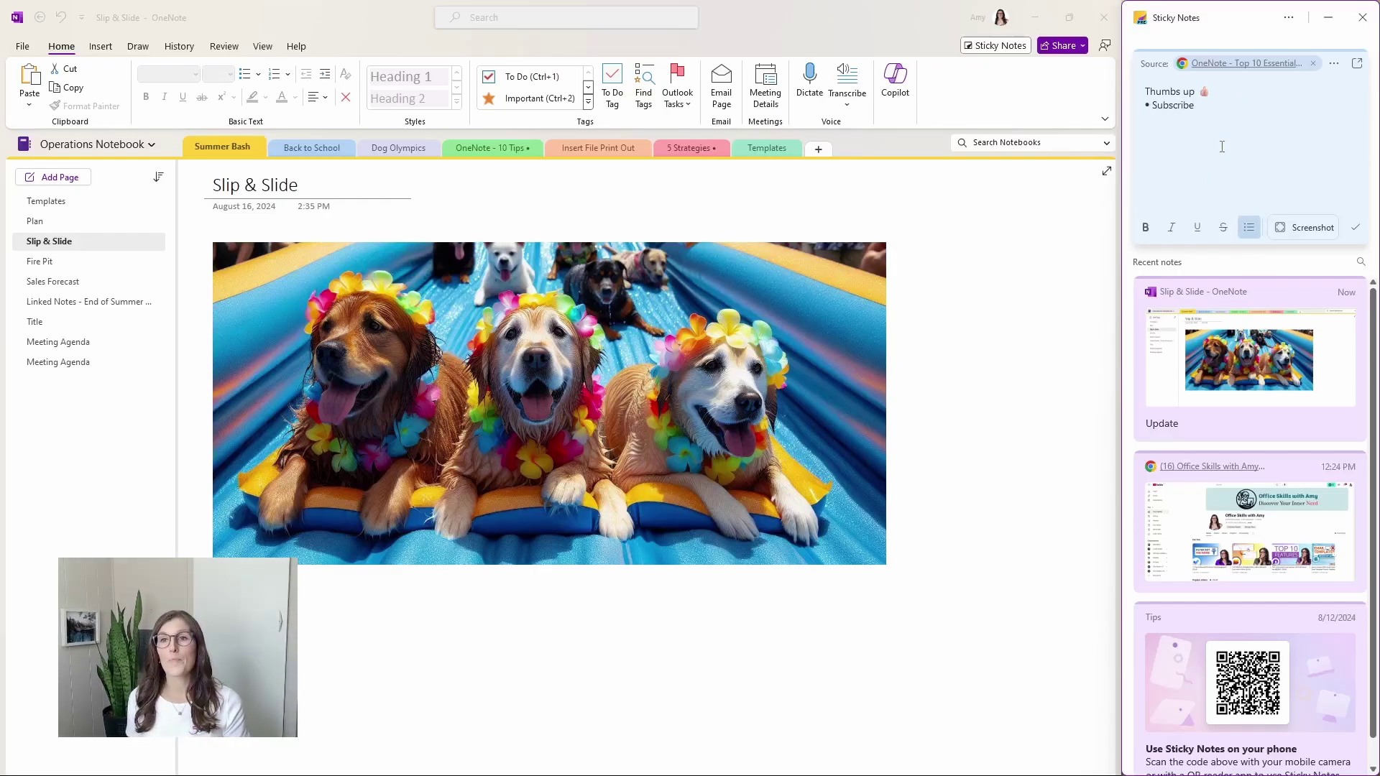
click(1261, 178)
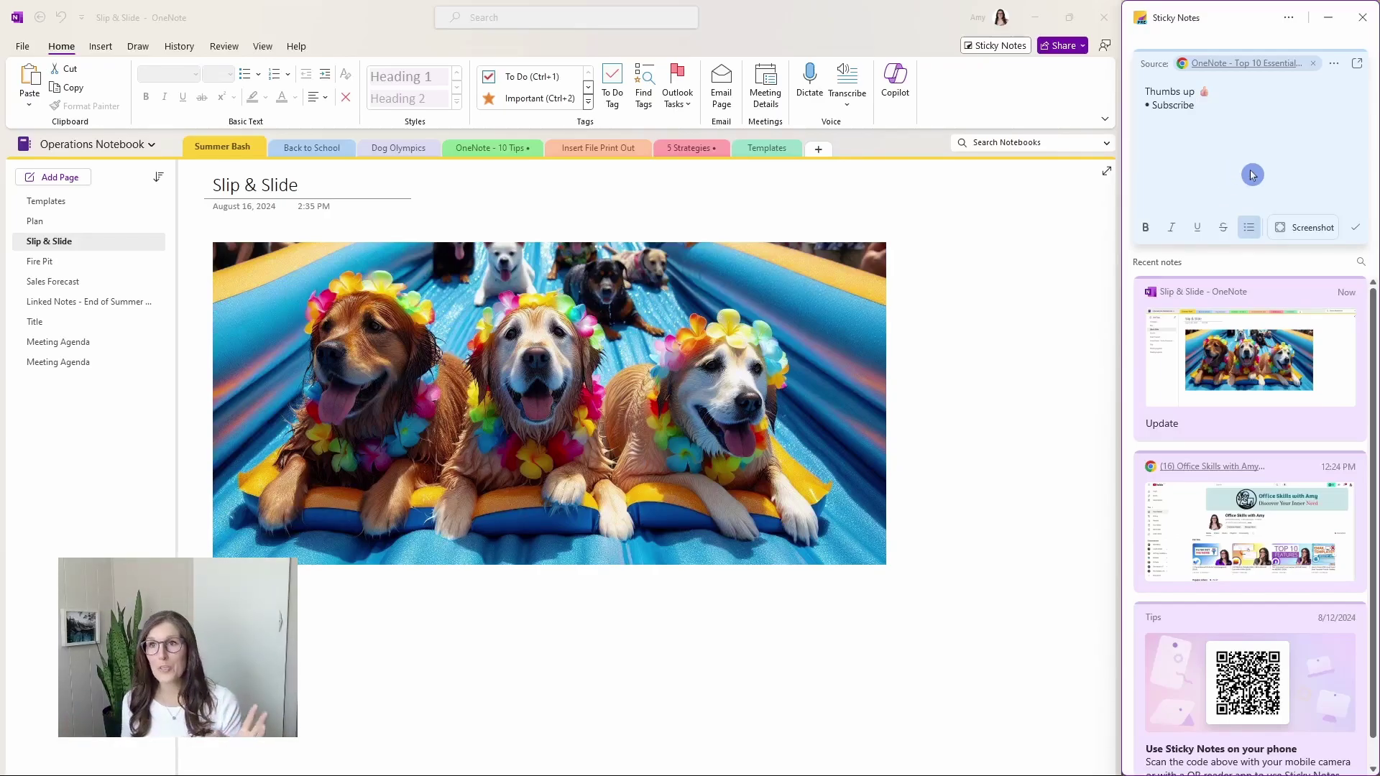
Step: Change the note's colour to Green and close it to save
click(1334, 65)
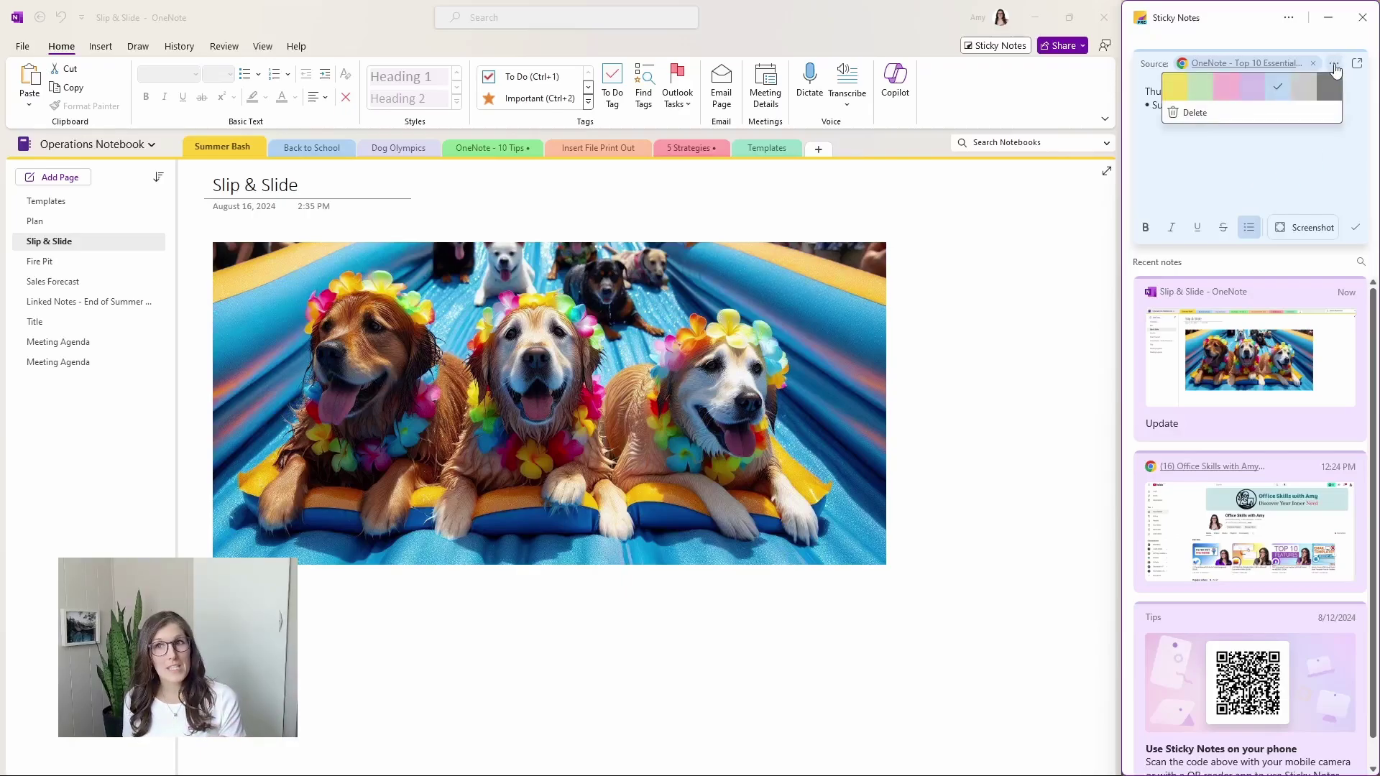
click(1208, 92)
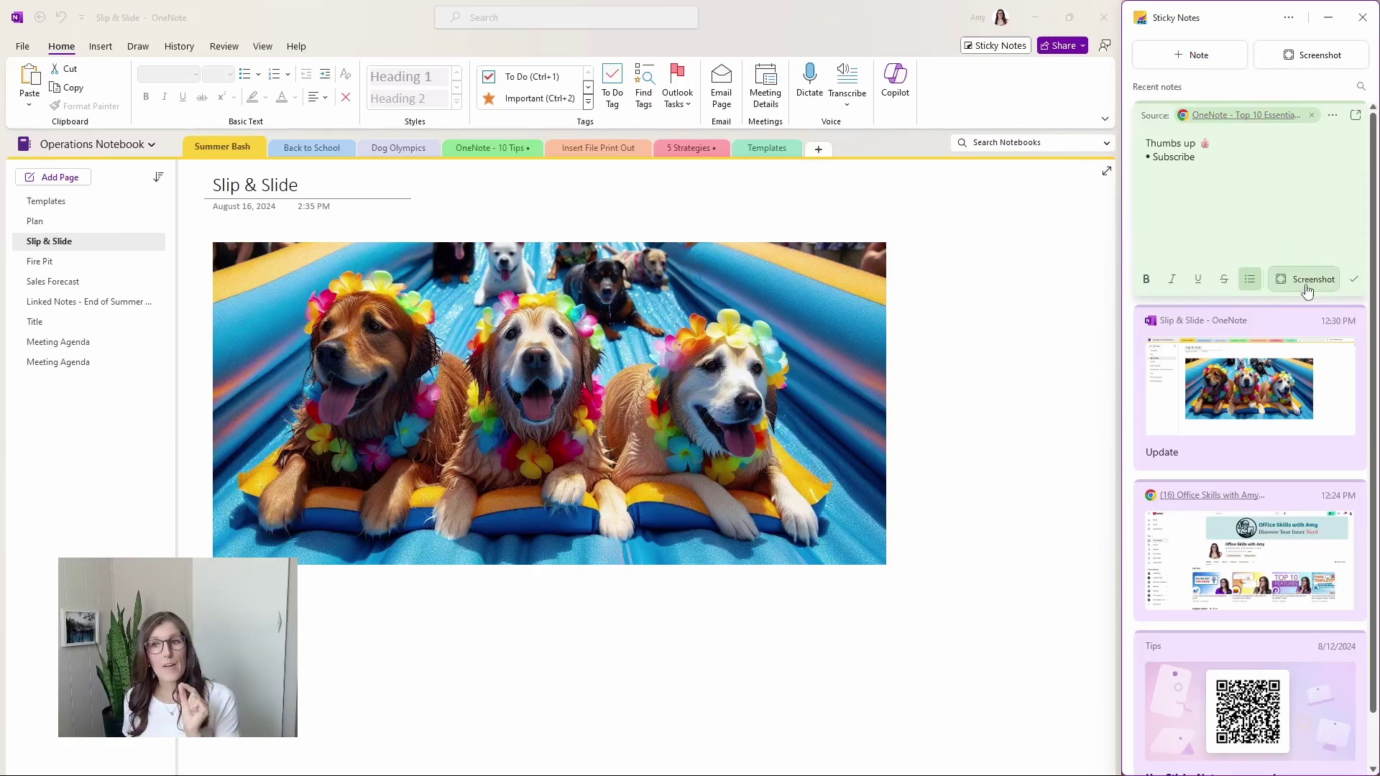
click(1300, 244)
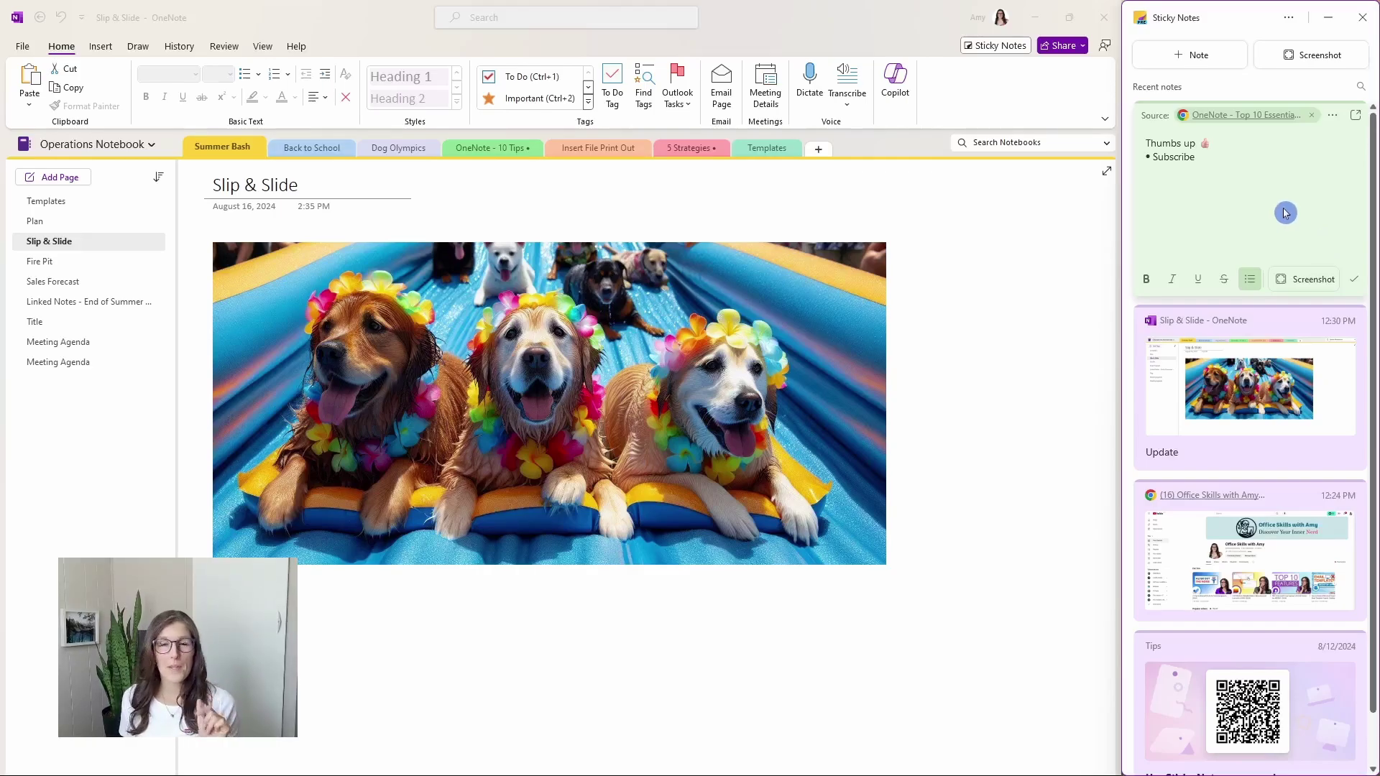
click(1283, 97)
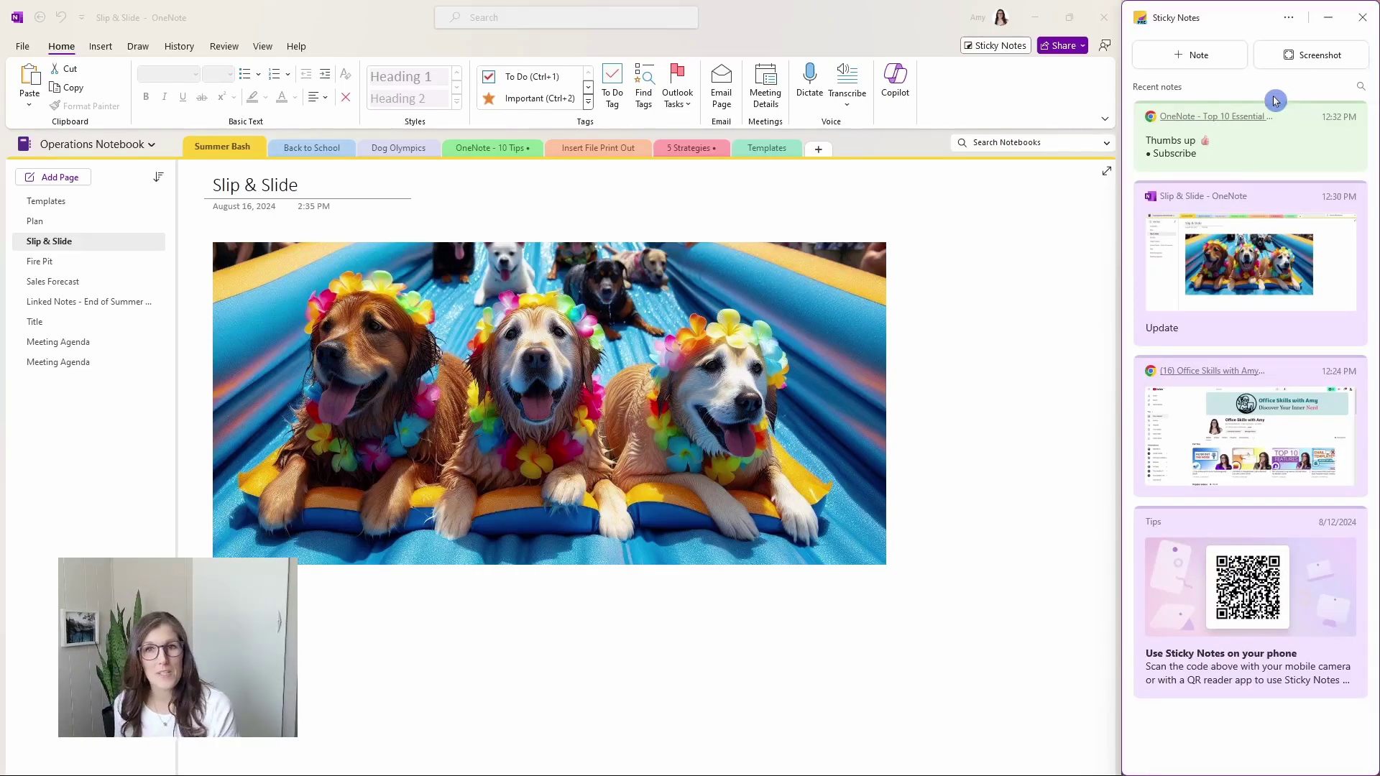
Step: Search the sticky notes for 'Thumbs up' by pasting it into Search Notes
click(1004, 268)
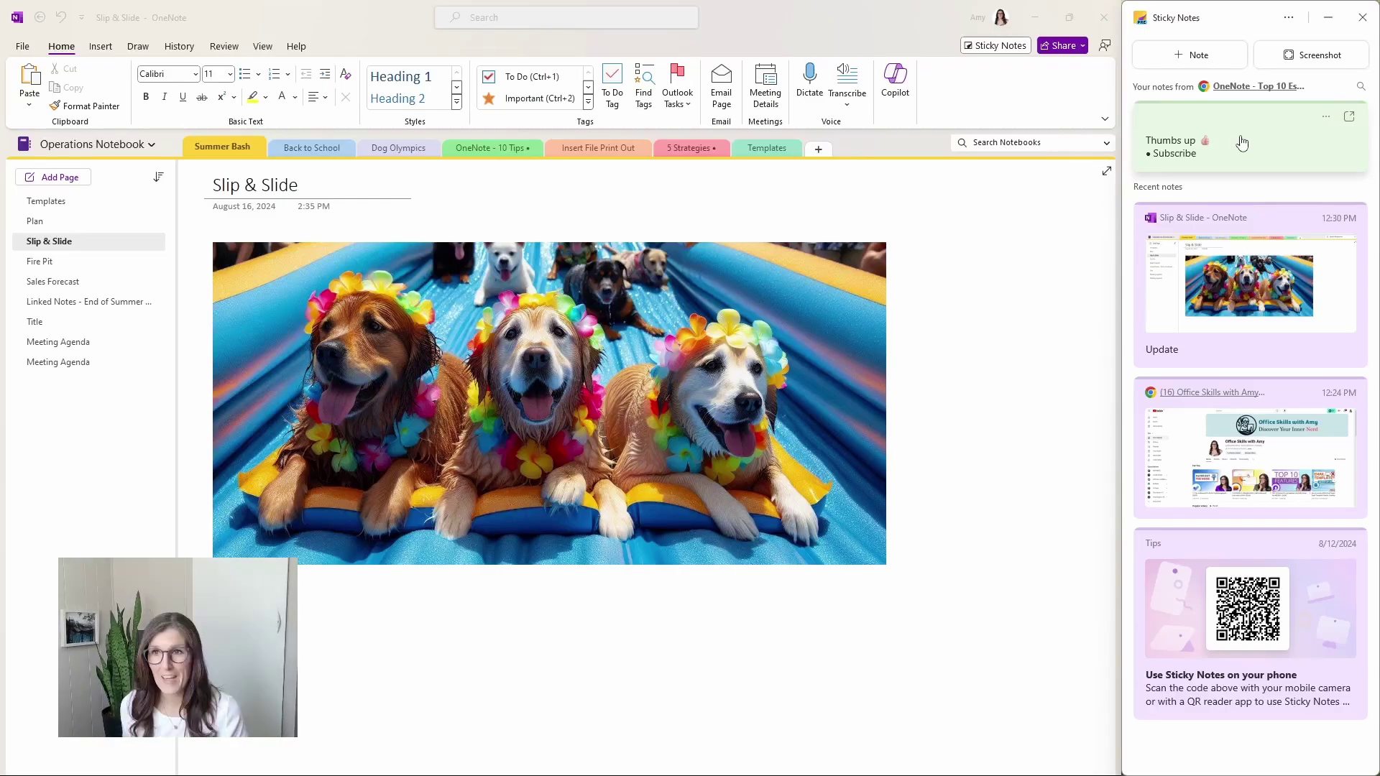
click(1362, 88)
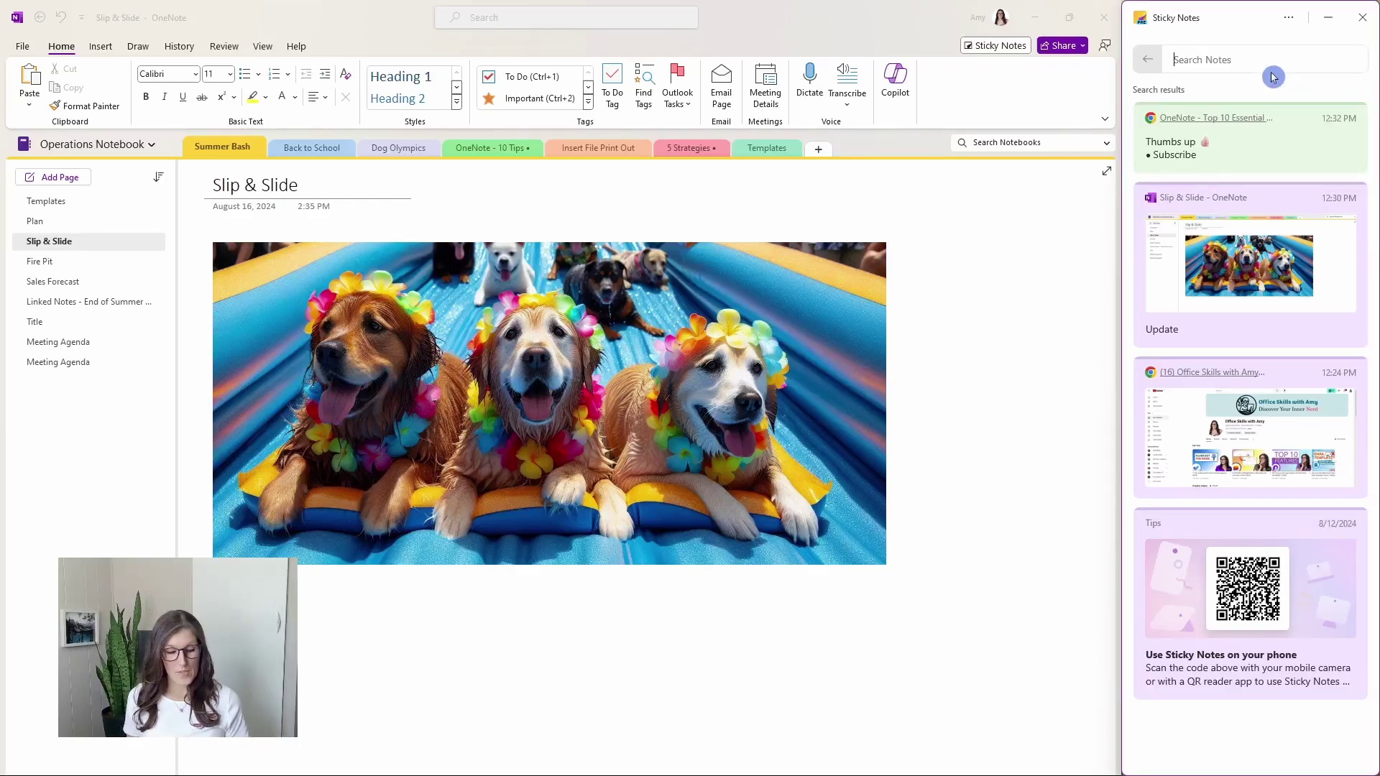
text(Thumbs up 👍)
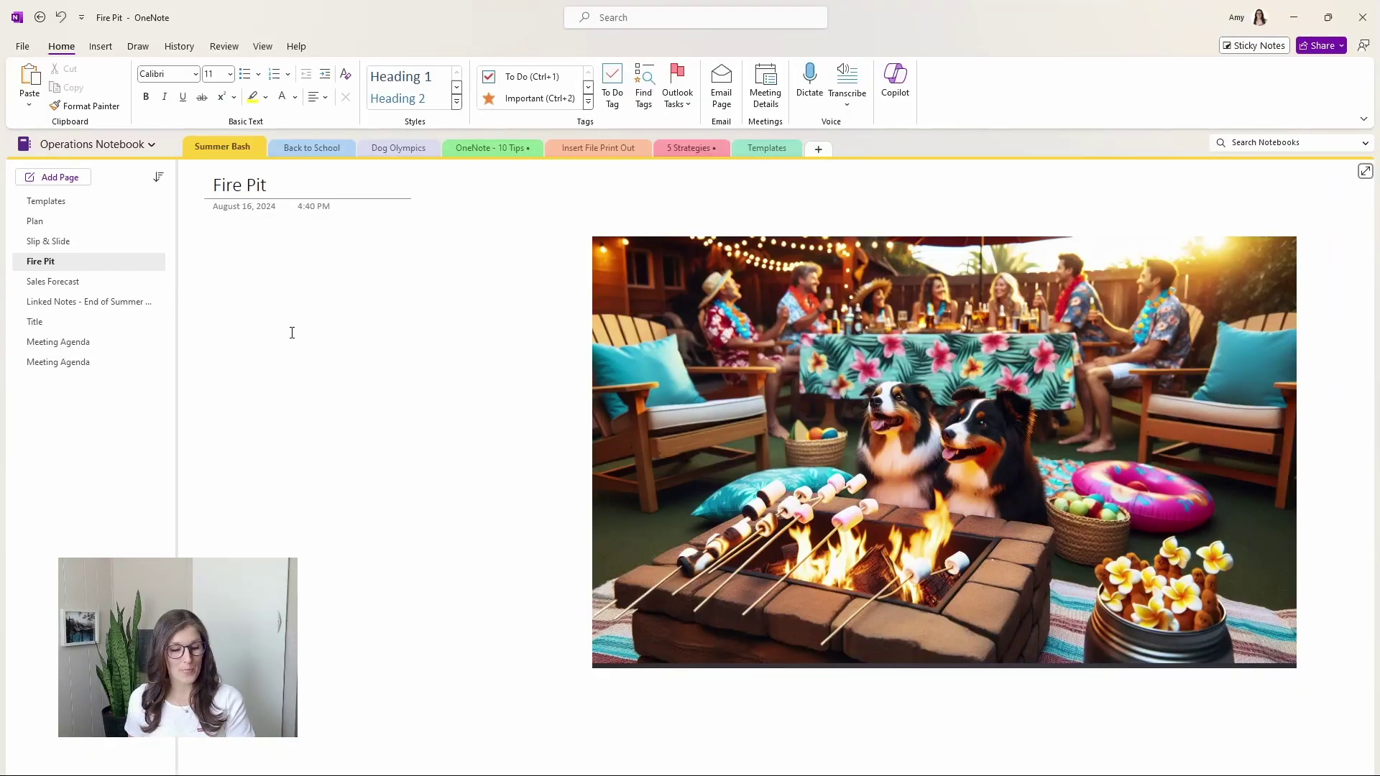
Step: Apply the last Rule Lines background with red margin and enable Always Create Pages with Rule Lines
click(143, 52)
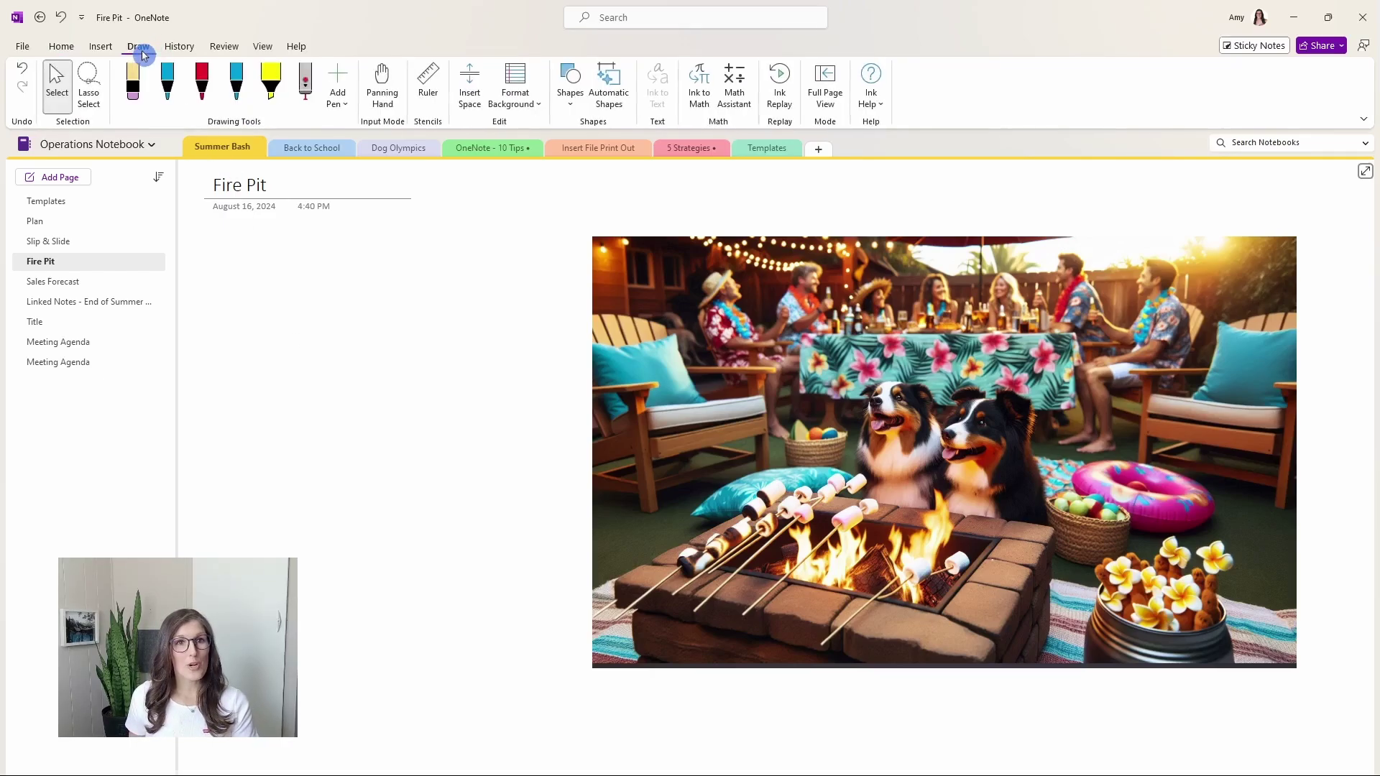
click(536, 110)
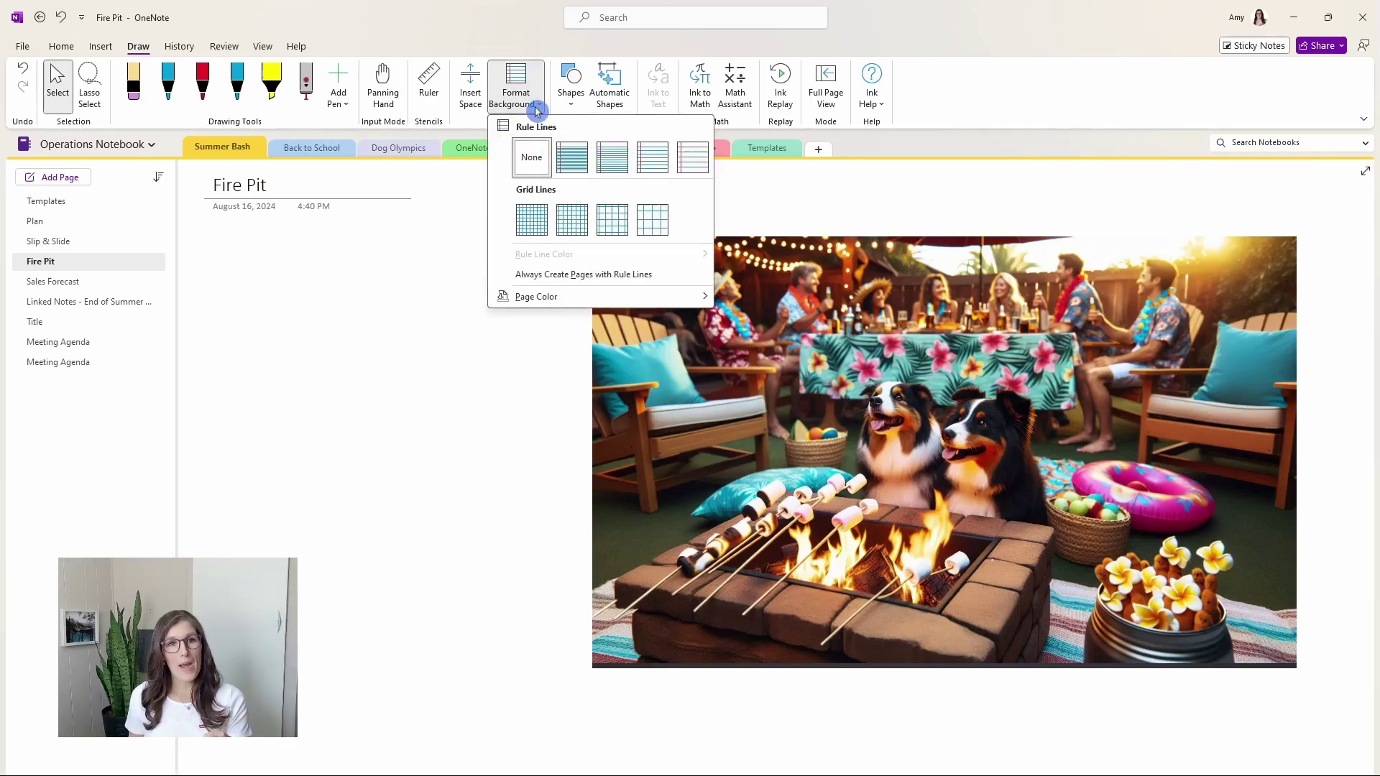
click(691, 170)
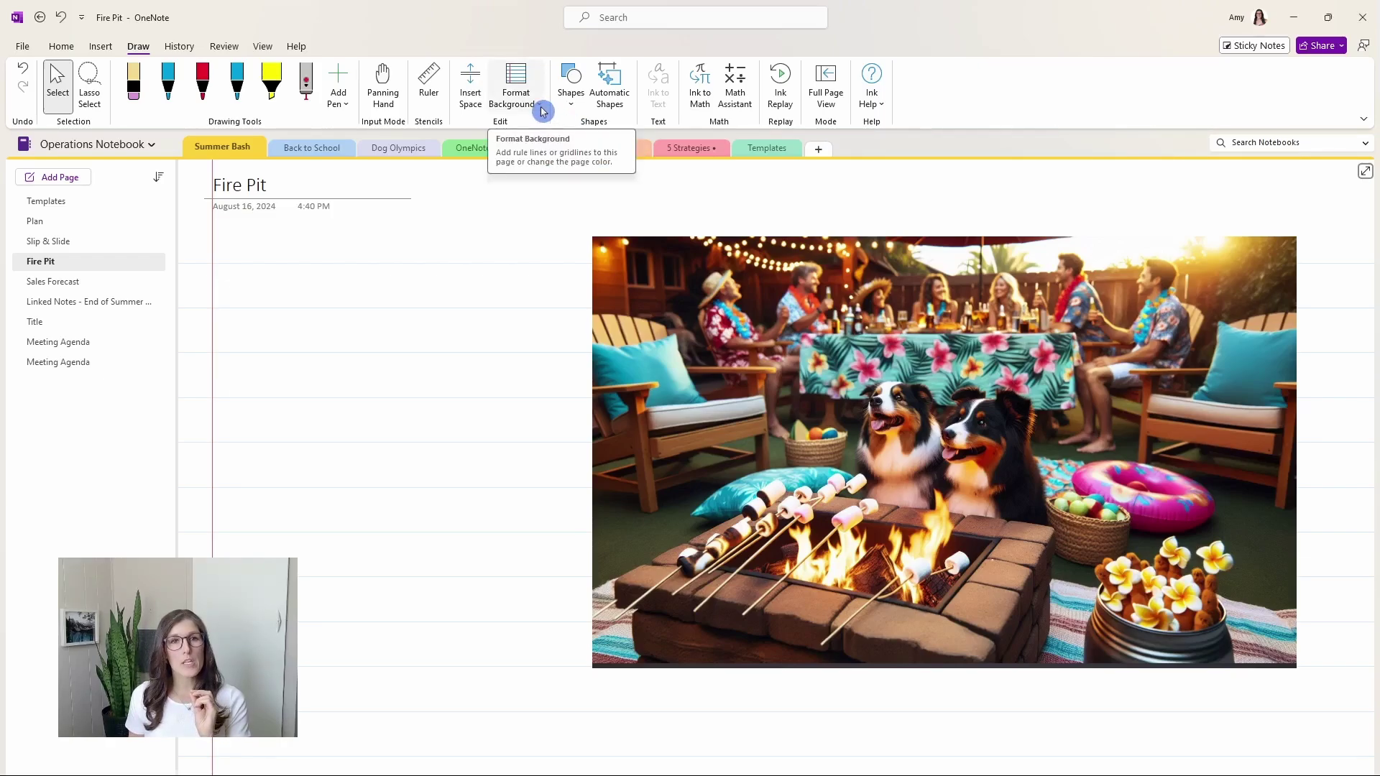
click(543, 110)
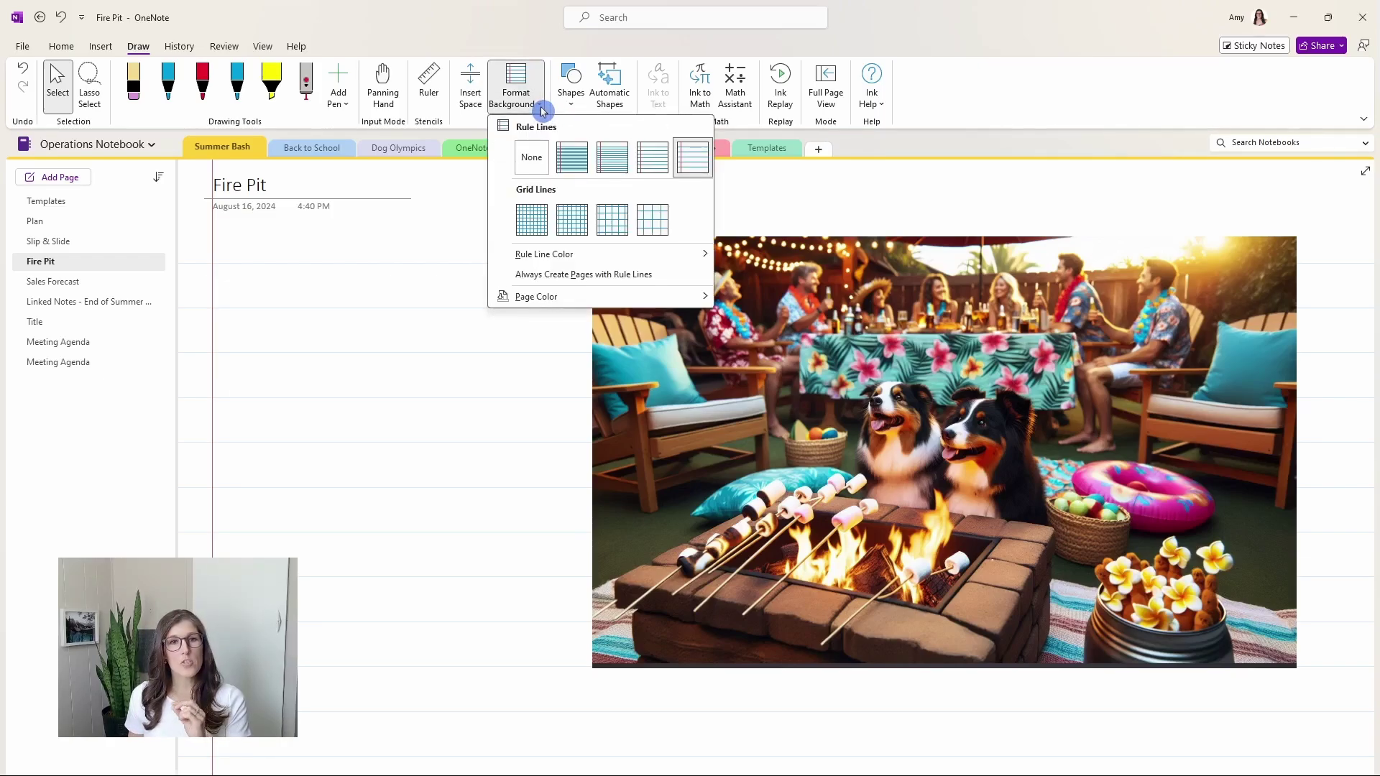
click(671, 279)
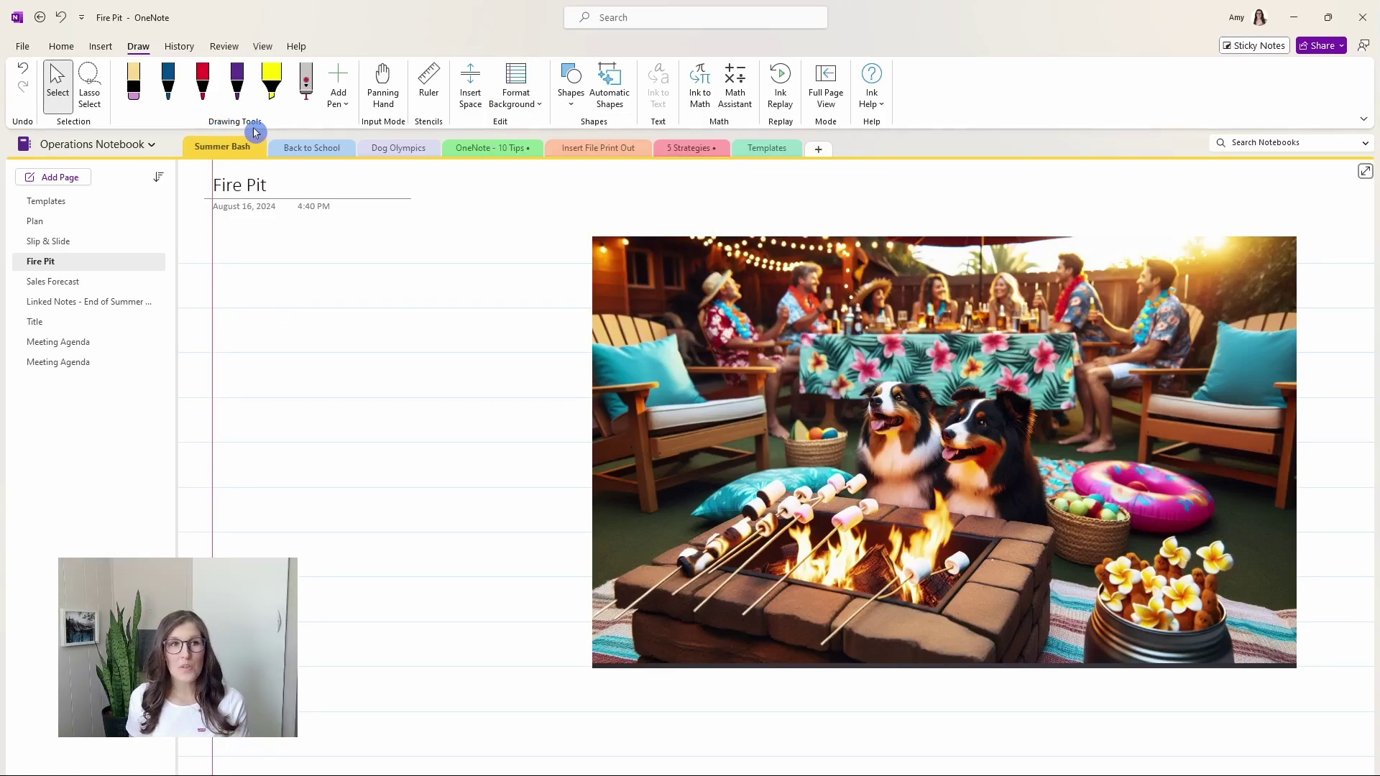
Step: Switch to the blue pen and change its colour to light blue
click(169, 90)
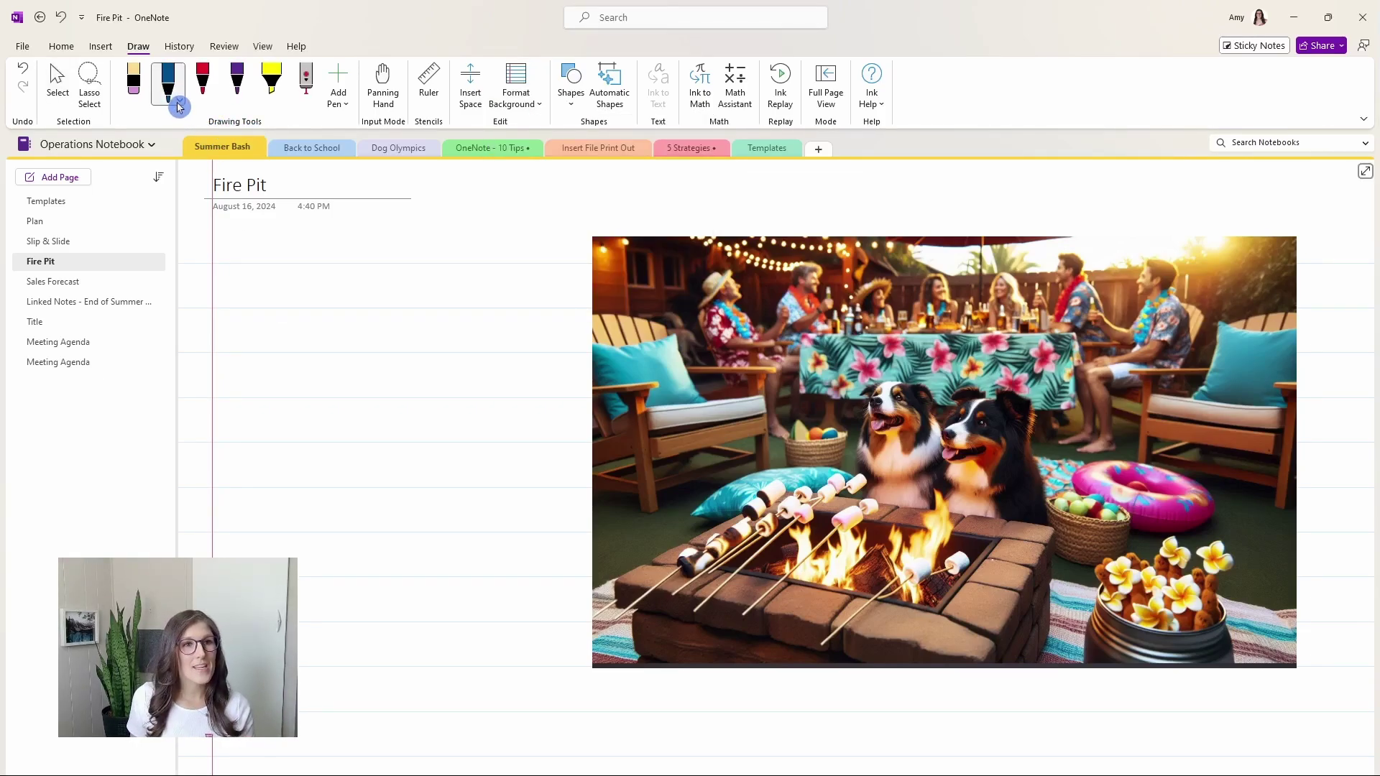
click(179, 101)
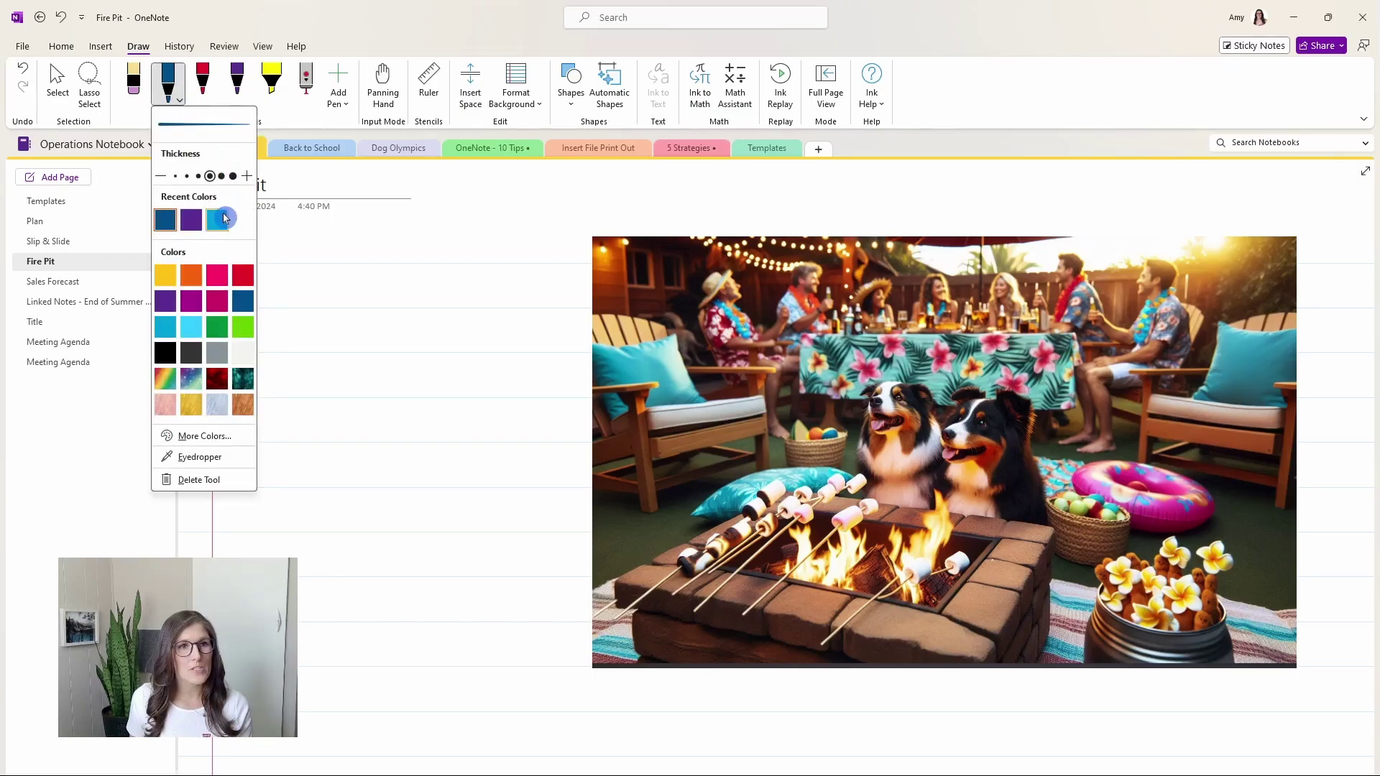
click(224, 218)
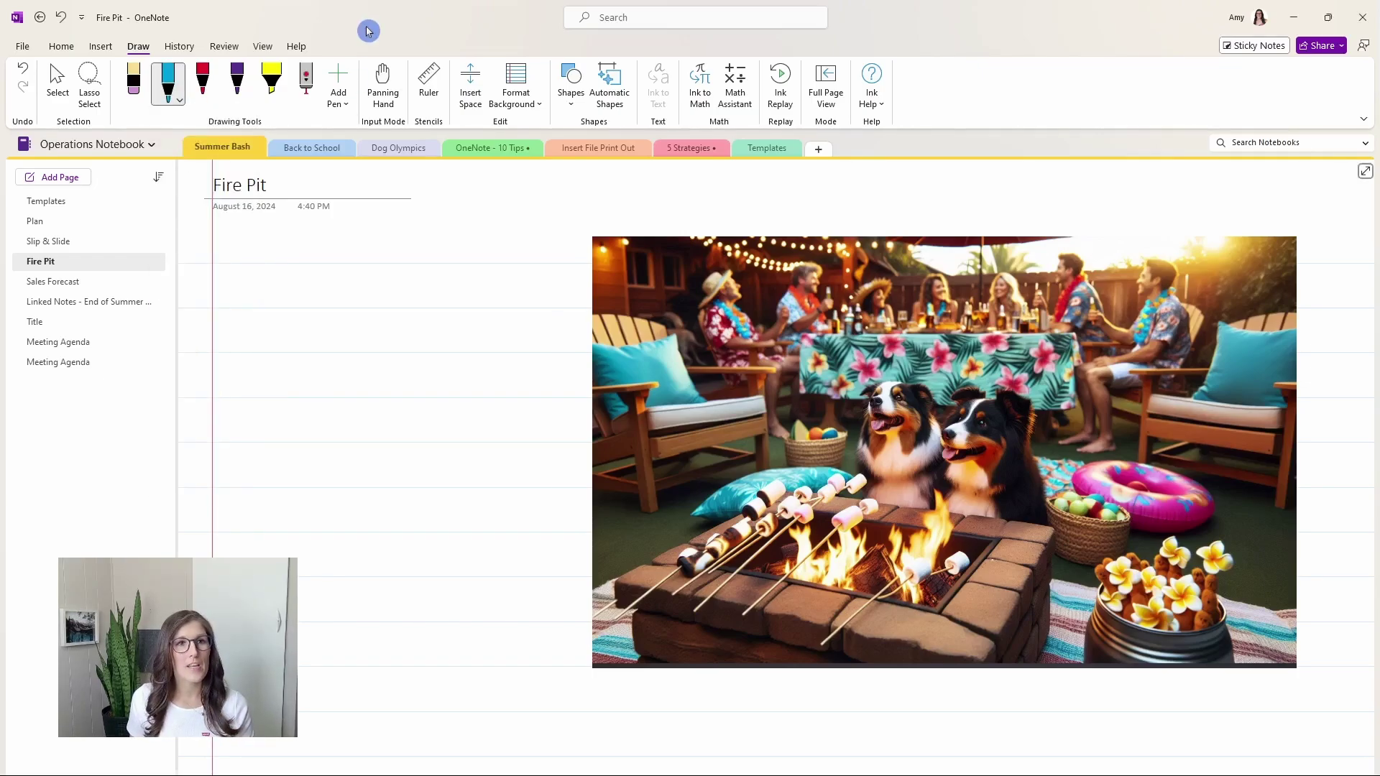
Step: Handwrite 'Paws Toast Home' across the page, then draw a circle and a triangle below it
drag(227, 330, 246, 407)
mouse_move(227, 322)
mouse_down()
mouse_move(253, 362)
mouse_move(237, 366)
mouse_move(309, 375)
mouse_move(334, 407)
mouse_move(422, 363)
mouse_move(477, 397)
mouse_move(424, 410)
mouse_up()
mouse_move(529, 334)
mouse_down()
mouse_move(604, 332)
mouse_move(575, 409)
mouse_move(598, 381)
mouse_move(675, 370)
mouse_move(690, 392)
mouse_move(763, 388)
mouse_move(726, 399)
mouse_up()
mouse_move(783, 331)
mouse_down()
mouse_move(799, 392)
mouse_move(816, 352)
mouse_up()
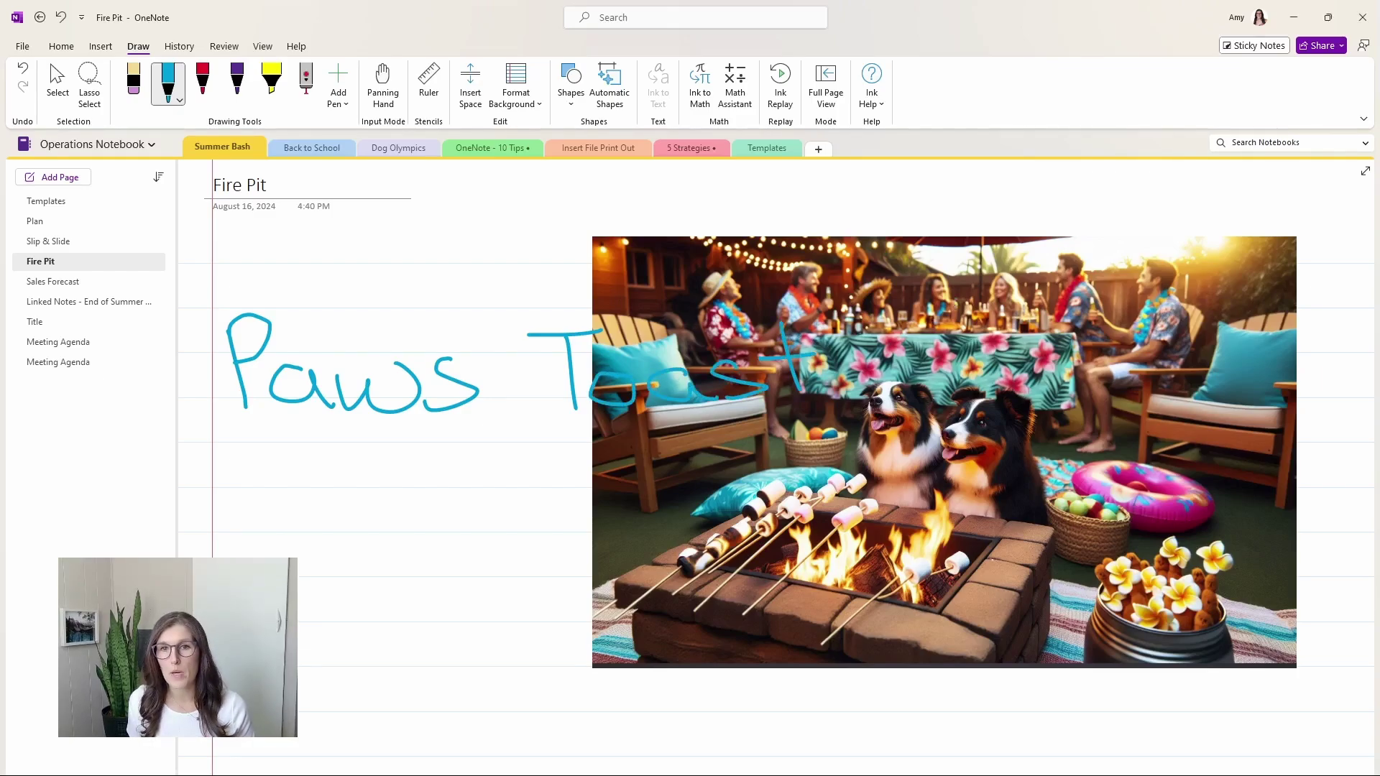
mouse_move(948, 283)
mouse_down()
mouse_move(950, 381)
mouse_move(981, 310)
mouse_move(992, 371)
mouse_move(985, 344)
mouse_move(1006, 370)
mouse_move(1054, 339)
mouse_move(1188, 355)
mouse_up()
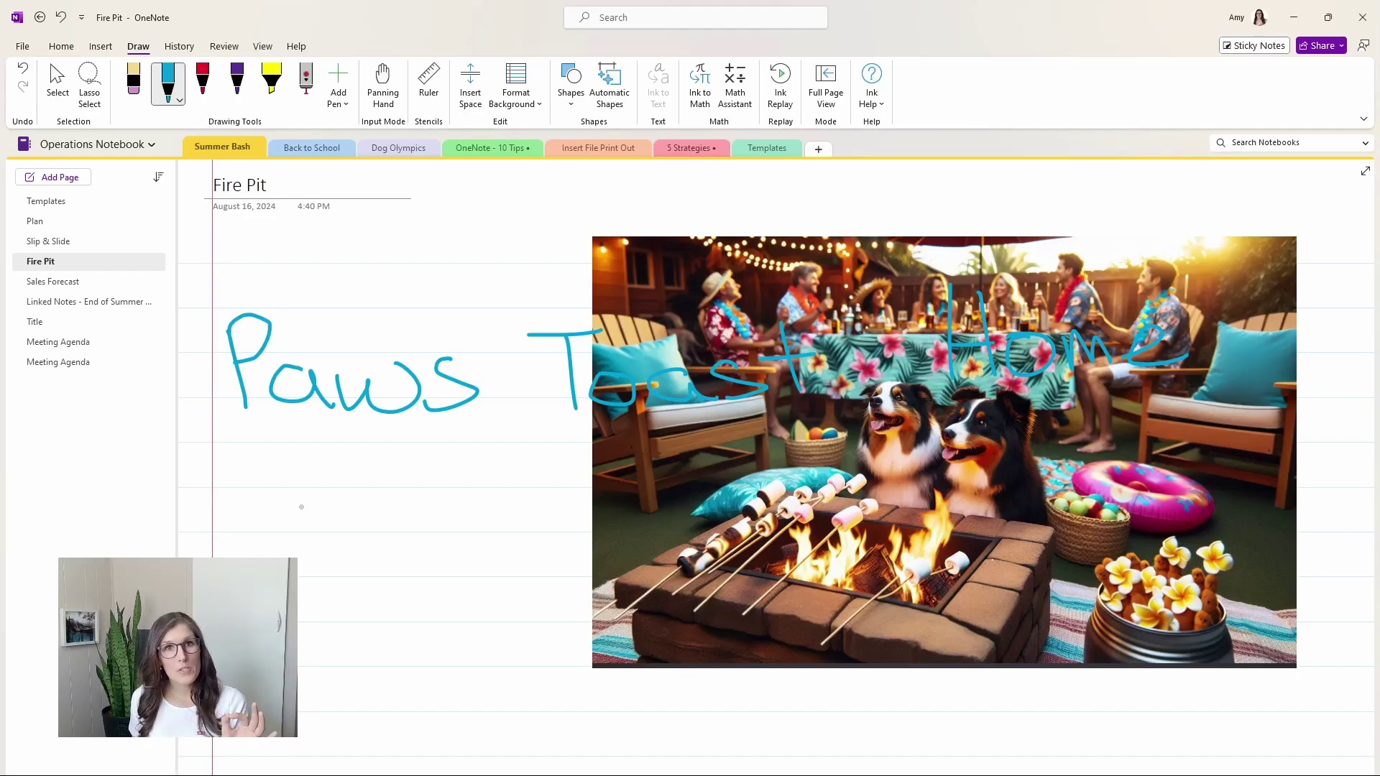
mouse_move(301, 507)
mouse_down()
mouse_move(265, 501)
mouse_move(236, 551)
mouse_move(354, 560)
mouse_move(319, 506)
mouse_move(297, 503)
mouse_up()
mouse_move(420, 485)
mouse_down()
mouse_move(413, 524)
mouse_move(481, 579)
mouse_move(416, 498)
mouse_up()
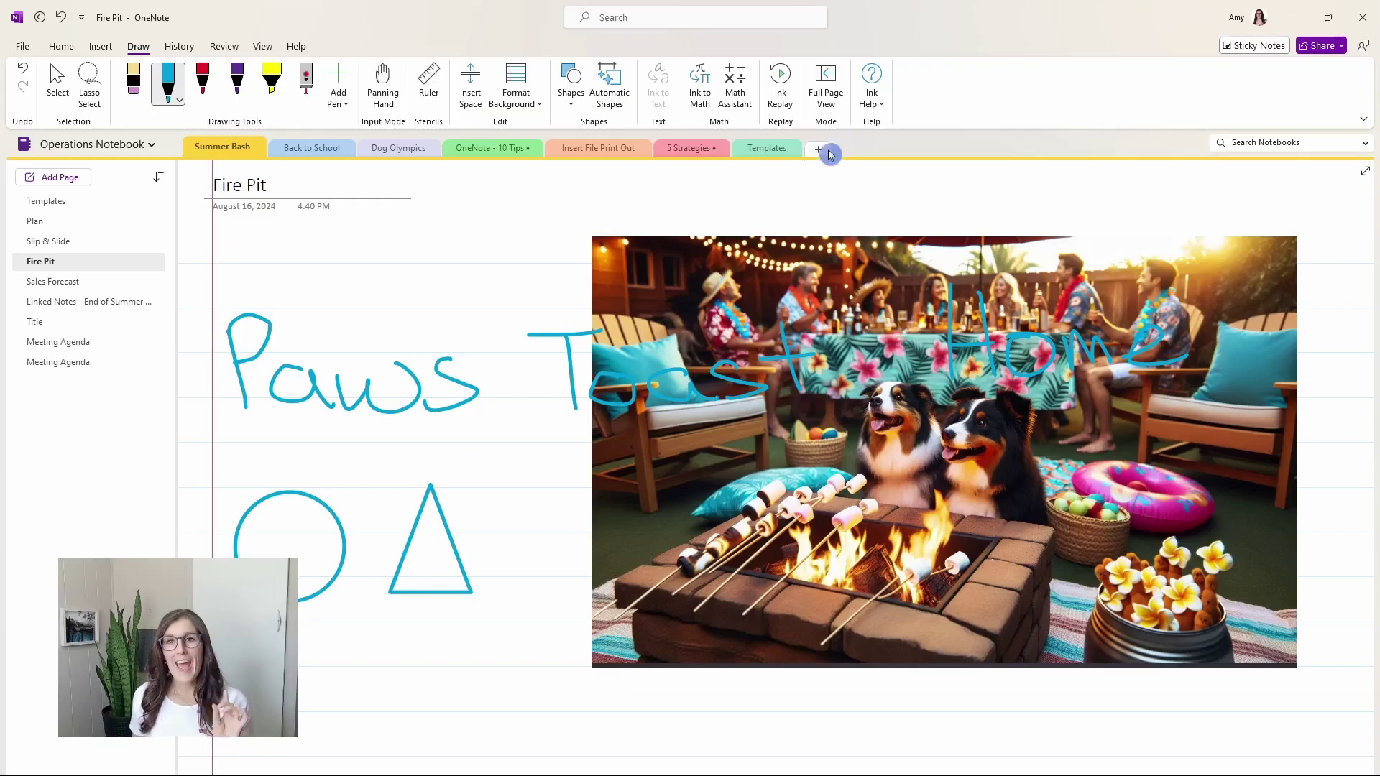
click(1246, 142)
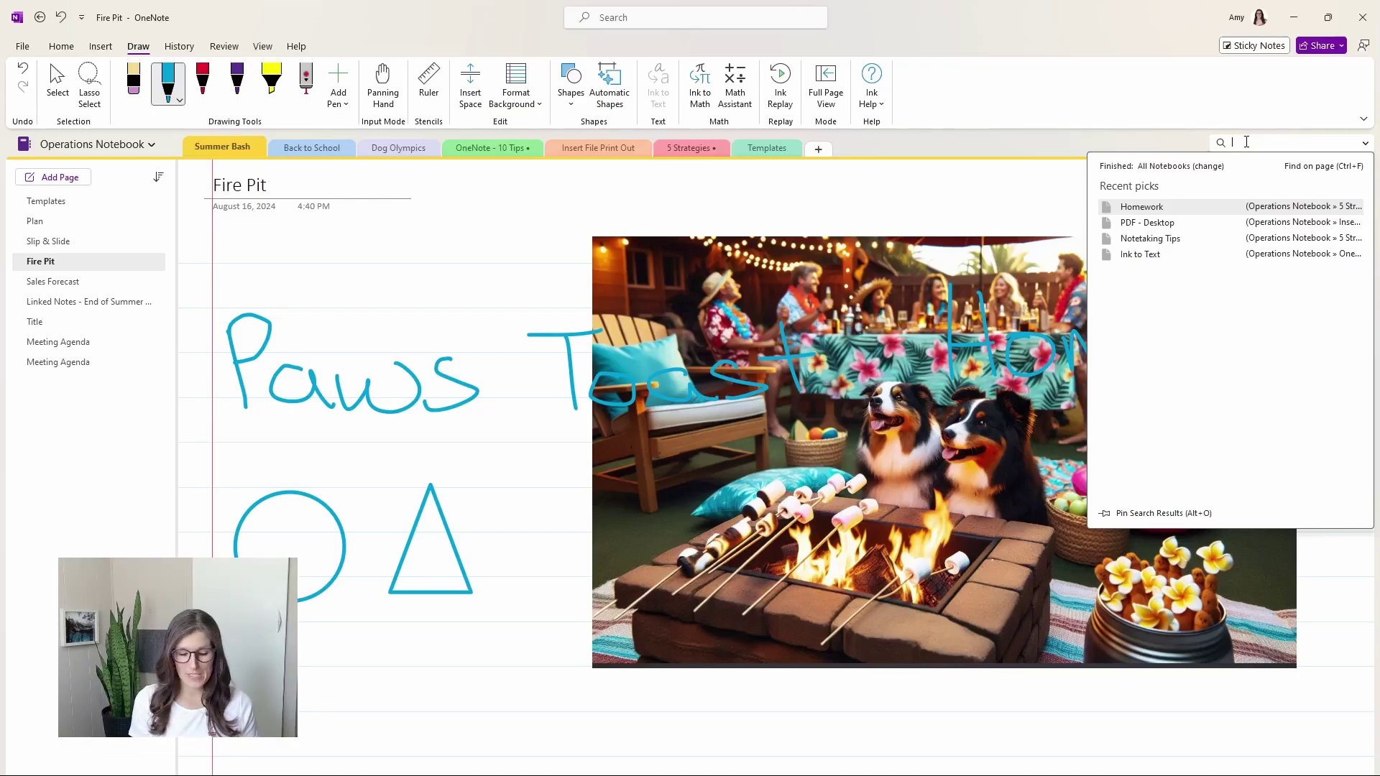
text(toast)
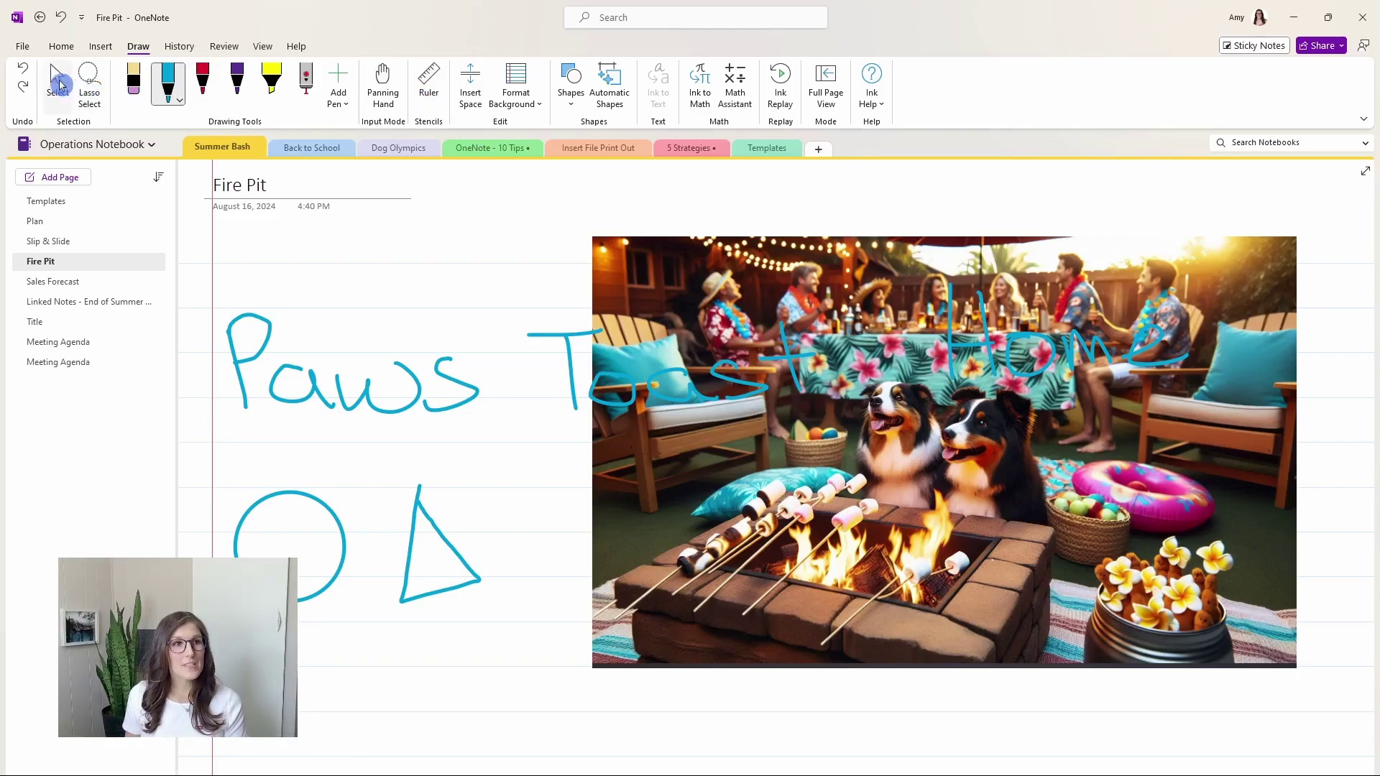
click(60, 84)
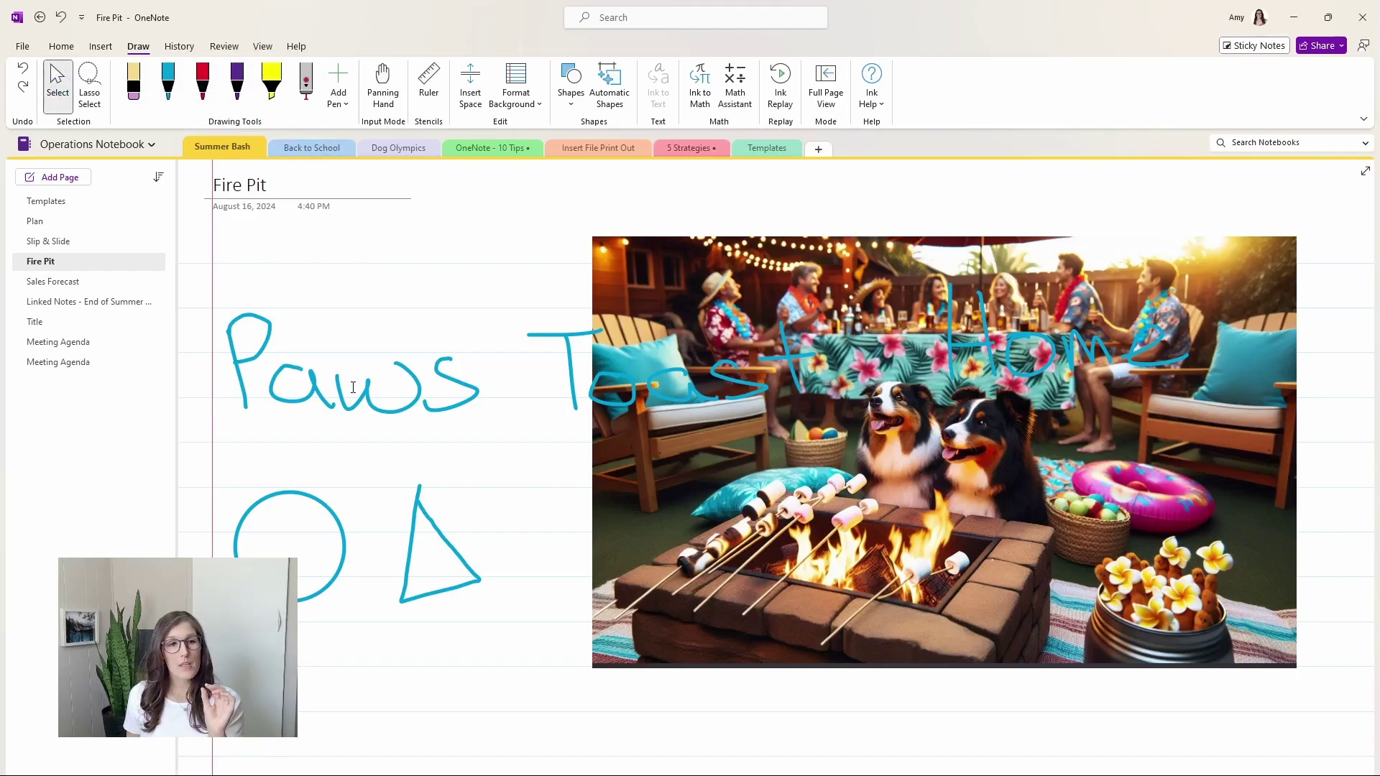
click(352, 407)
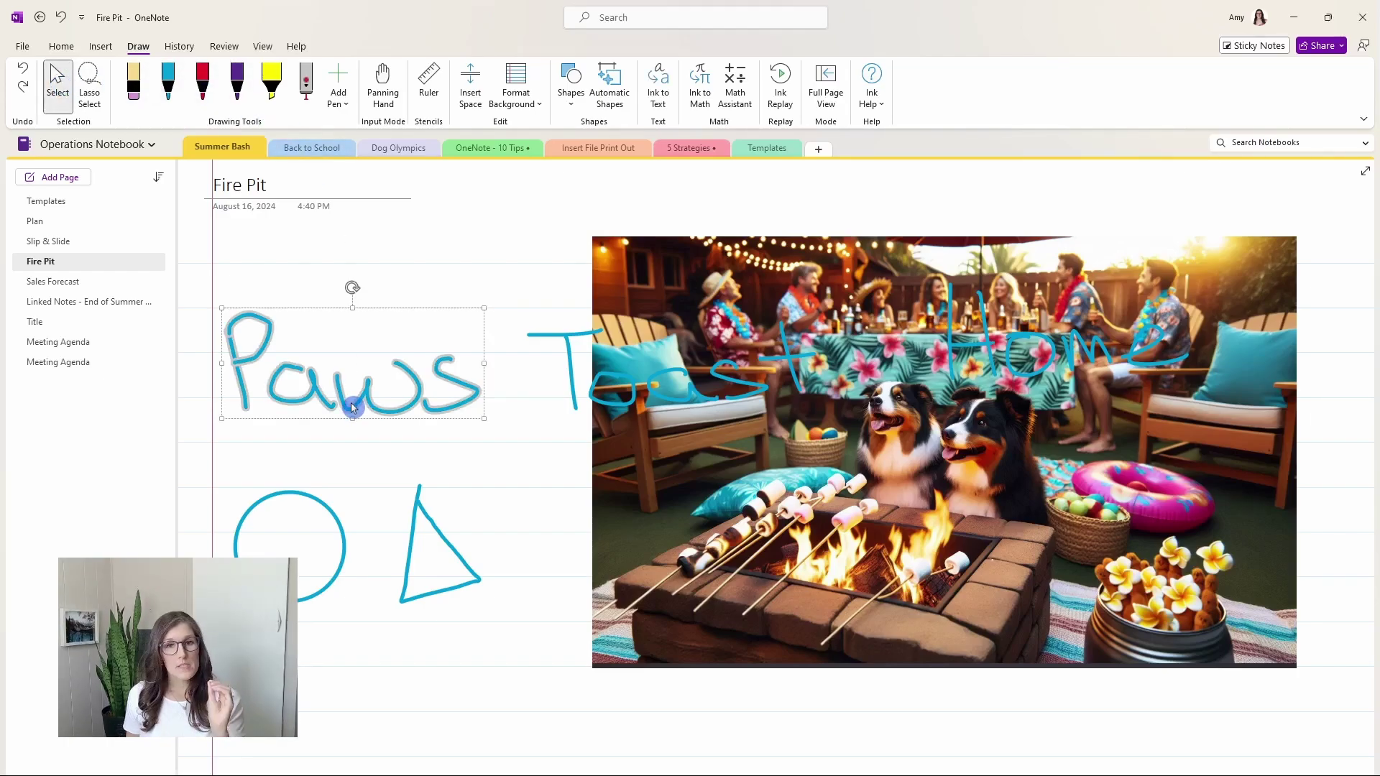
click(352, 408)
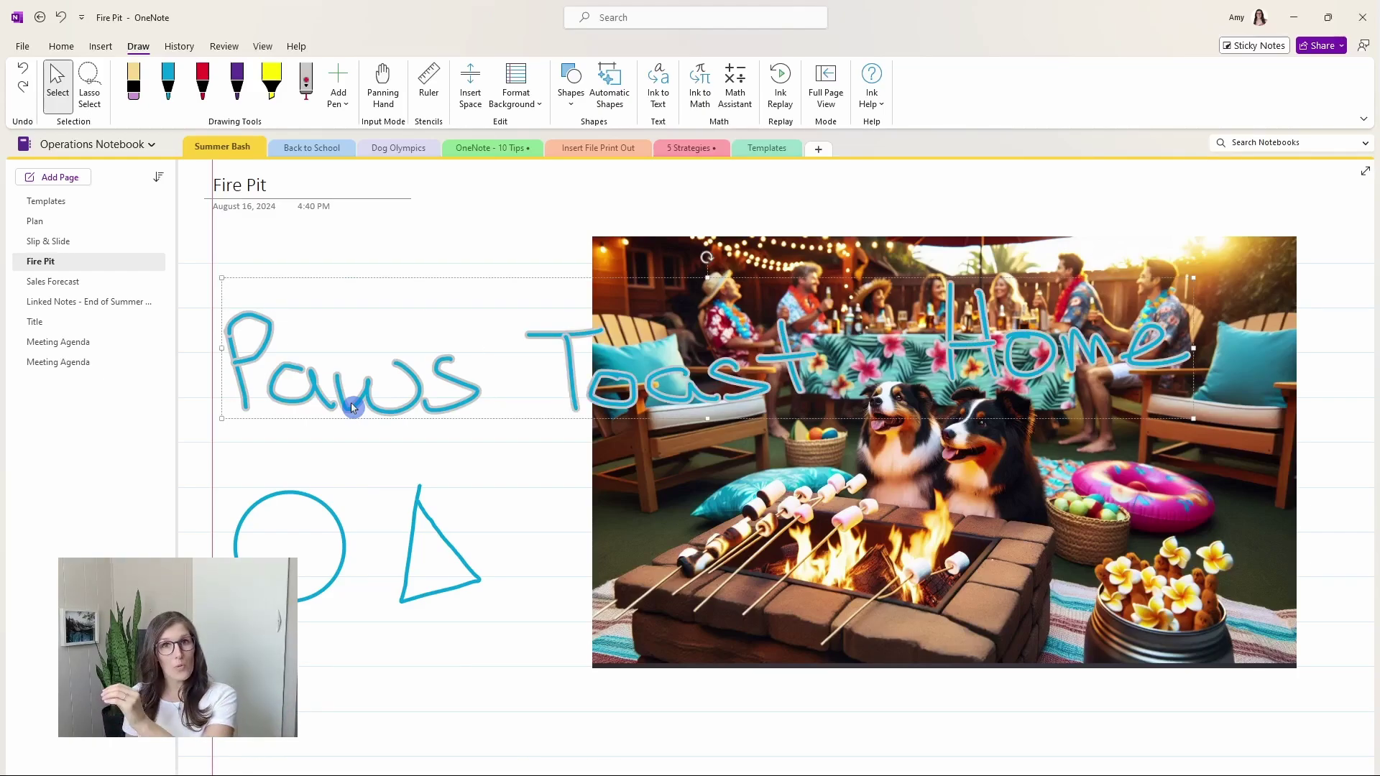
click(352, 408)
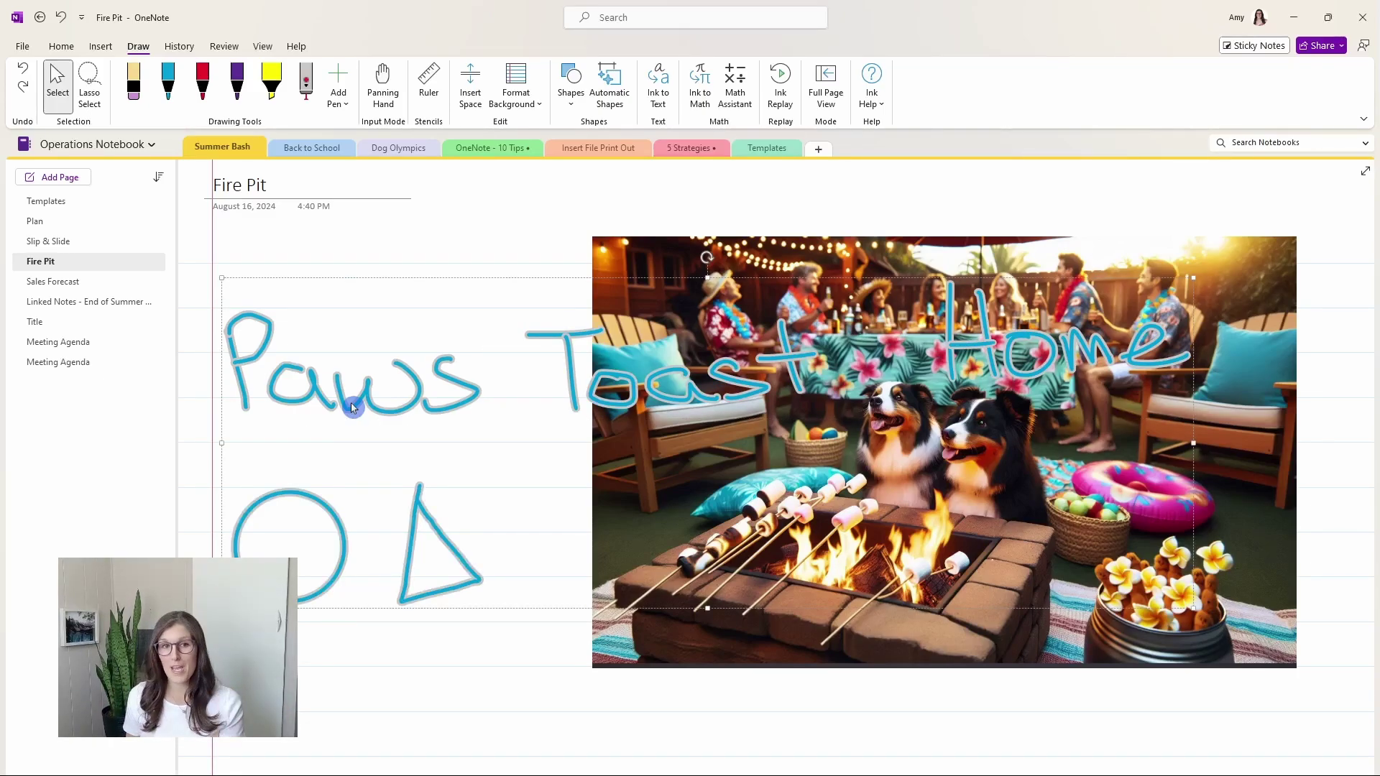
click(376, 253)
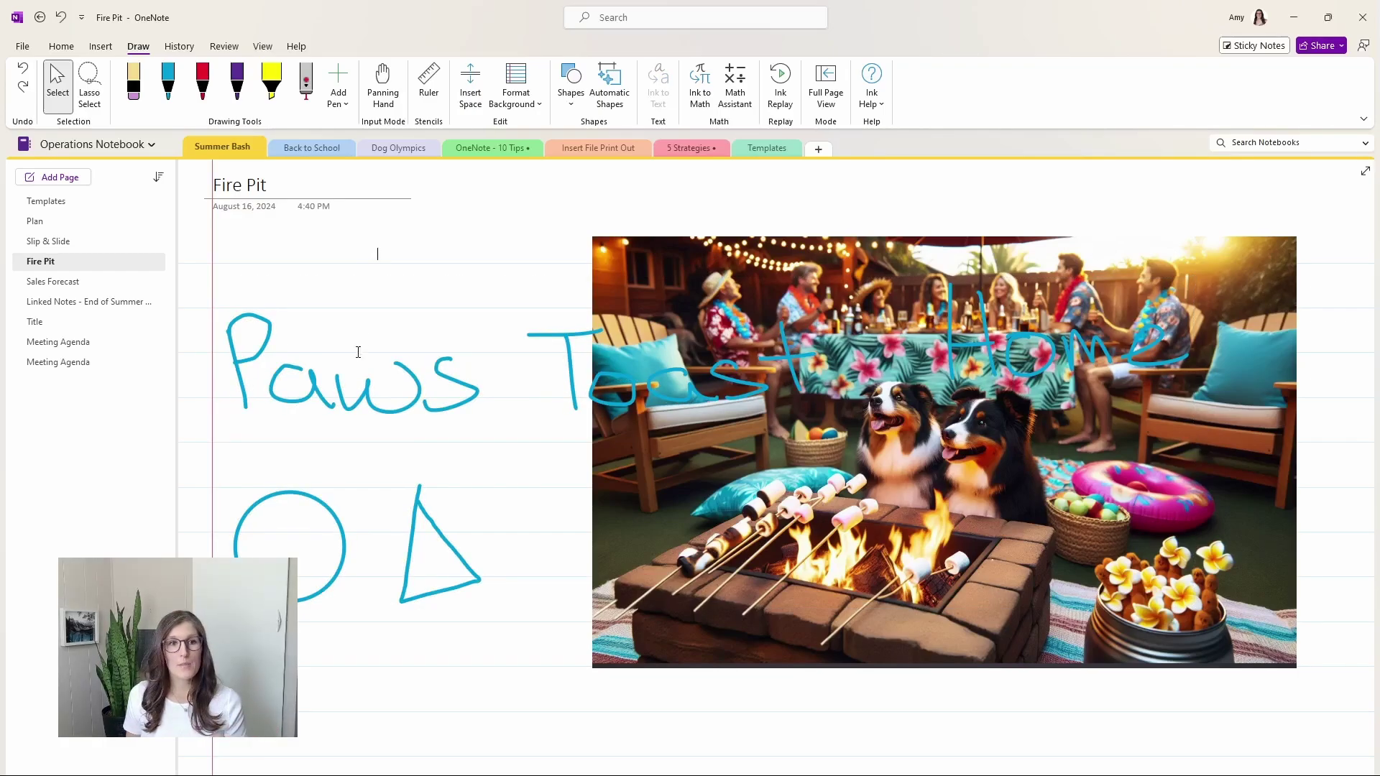
click(339, 385)
click(338, 385)
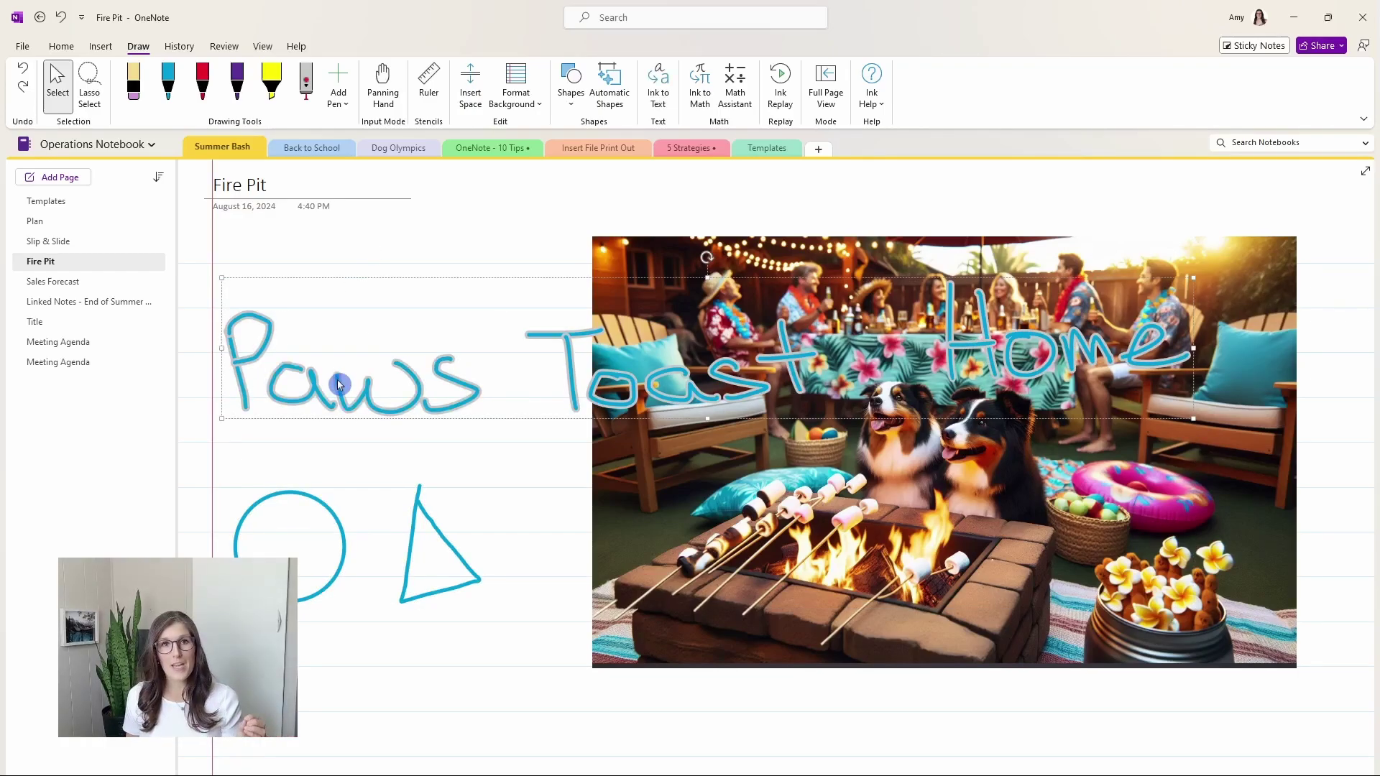
click(656, 84)
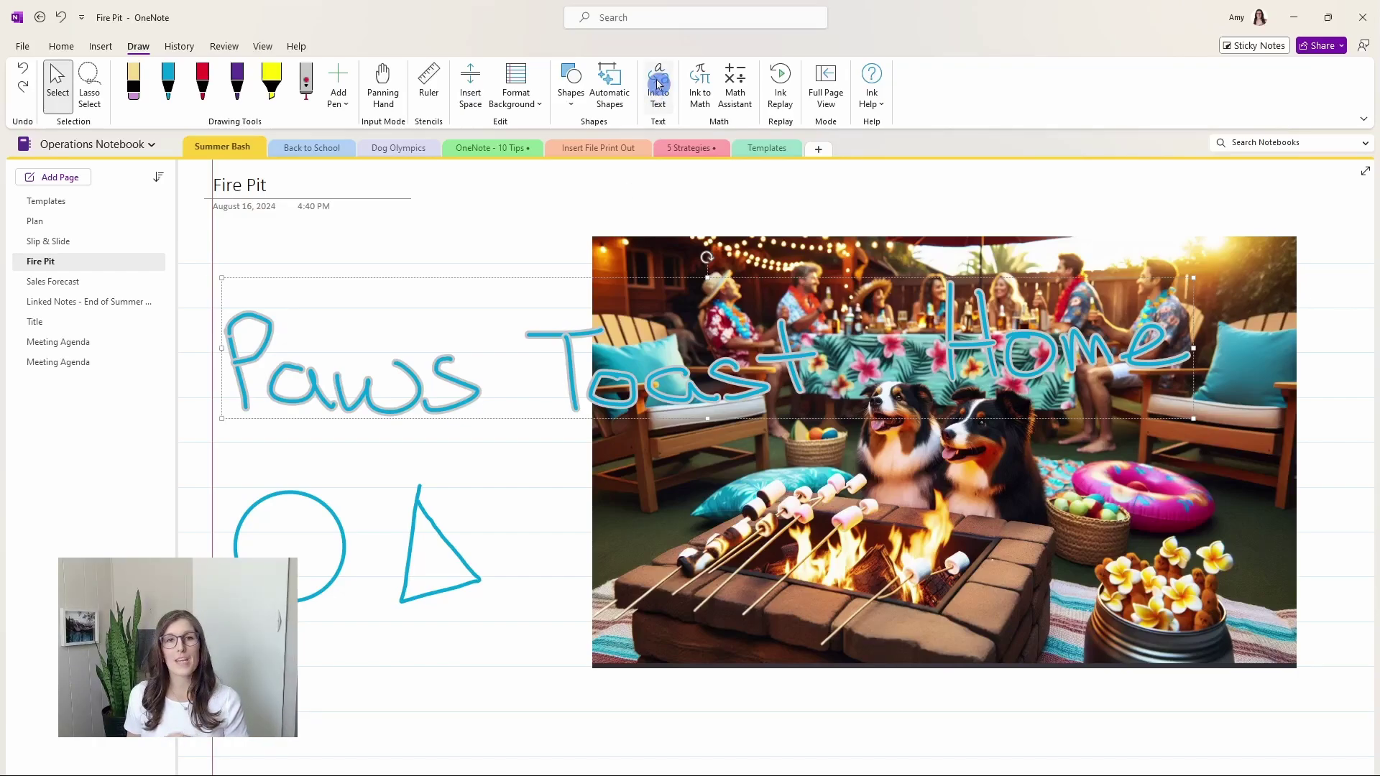
click(657, 85)
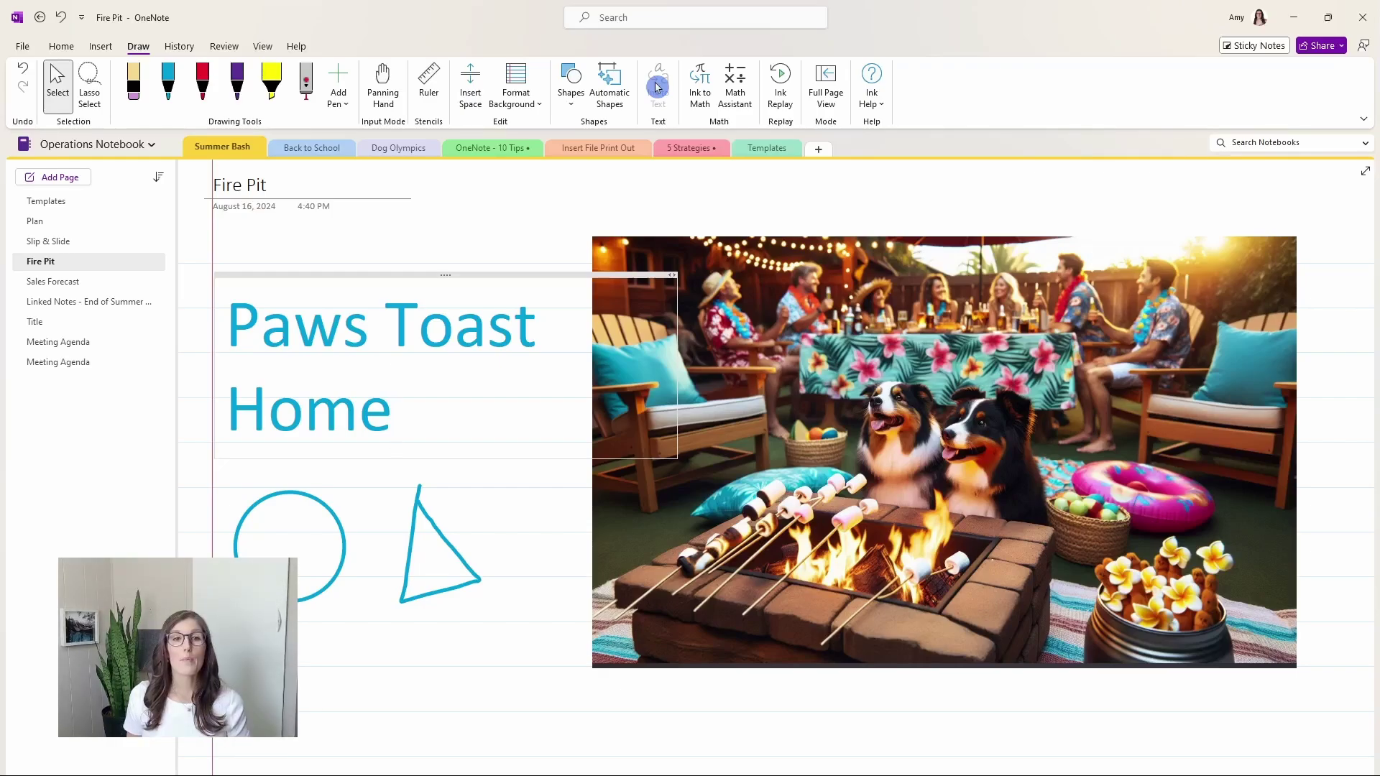
key(ctrl+z)
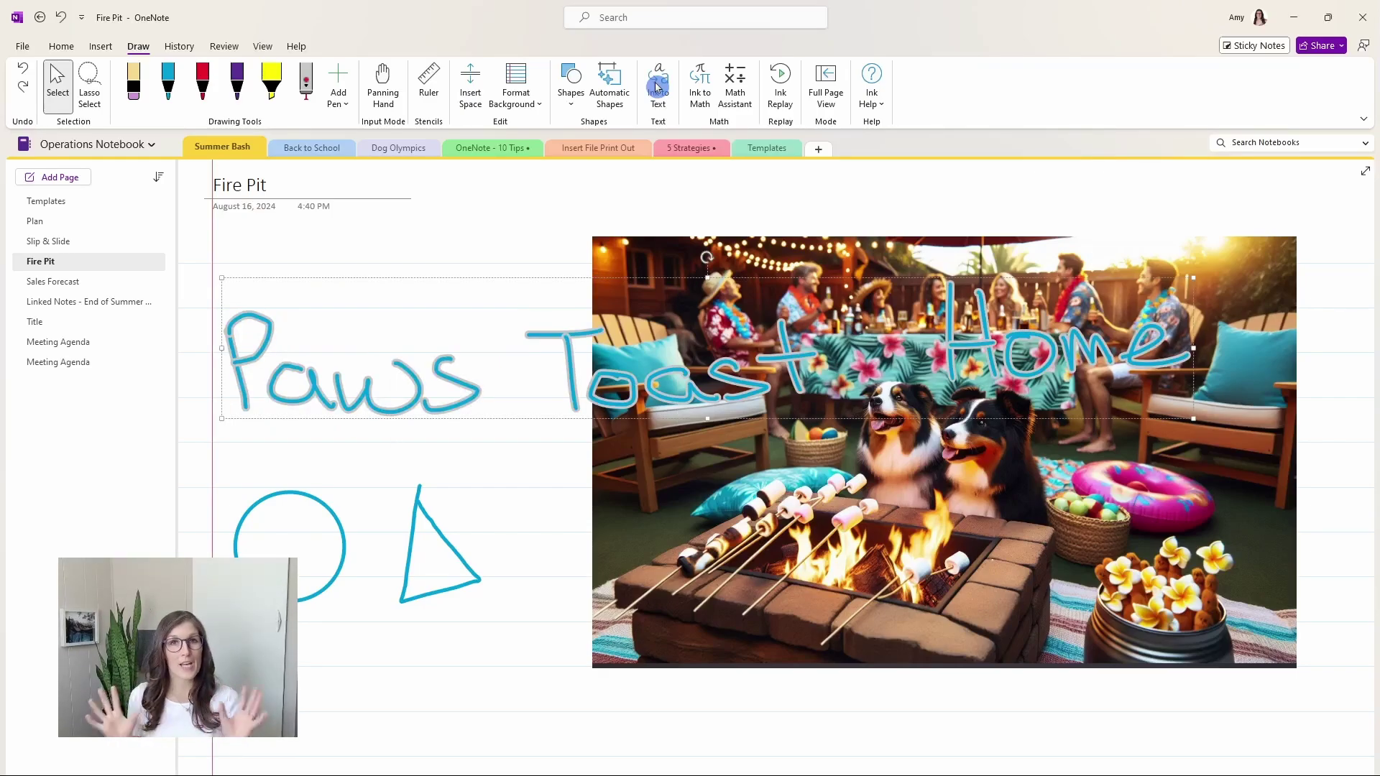
click(168, 82)
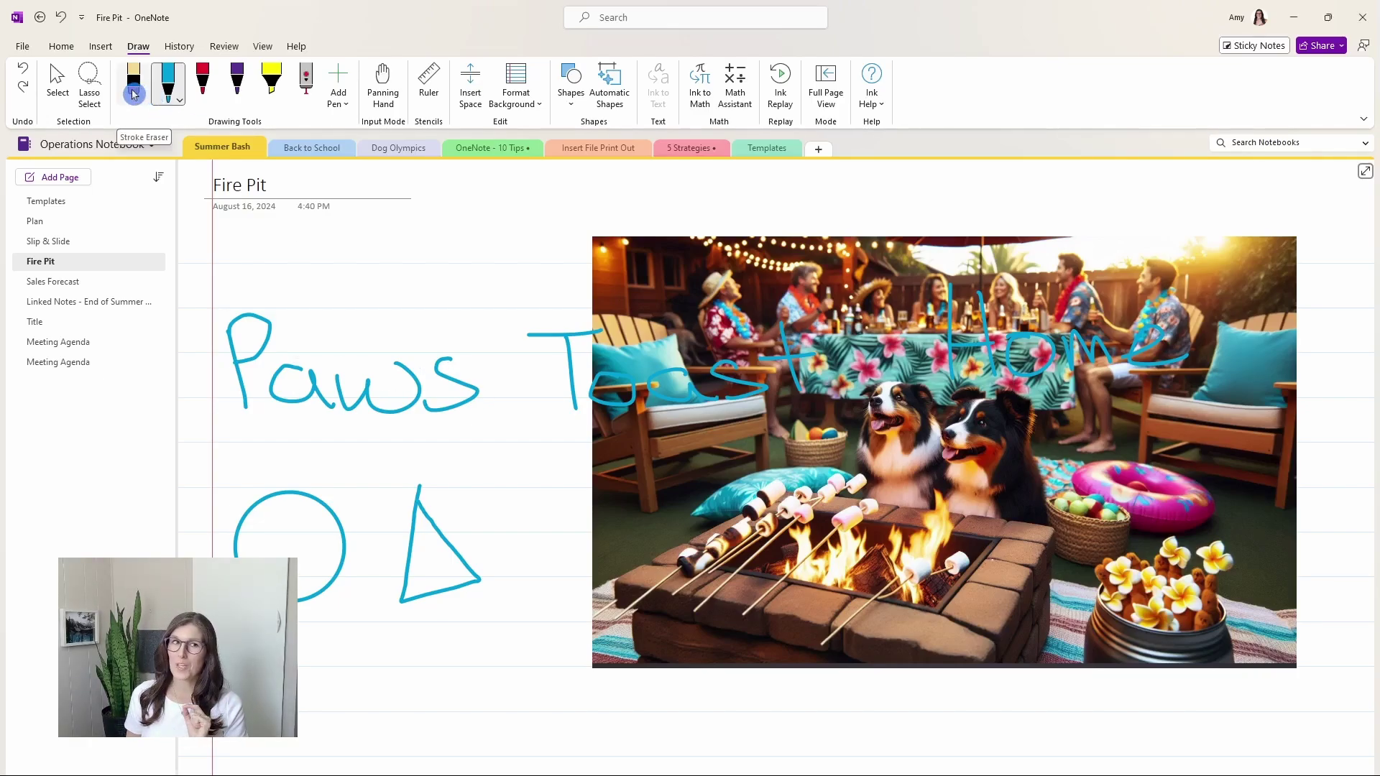
Step: Erase the handwritten 'Paws' and move the photo with its 'Toast Home' ink further down the page
mouse_move(218, 300)
mouse_down()
mouse_move(244, 392)
mouse_move(507, 392)
mouse_up()
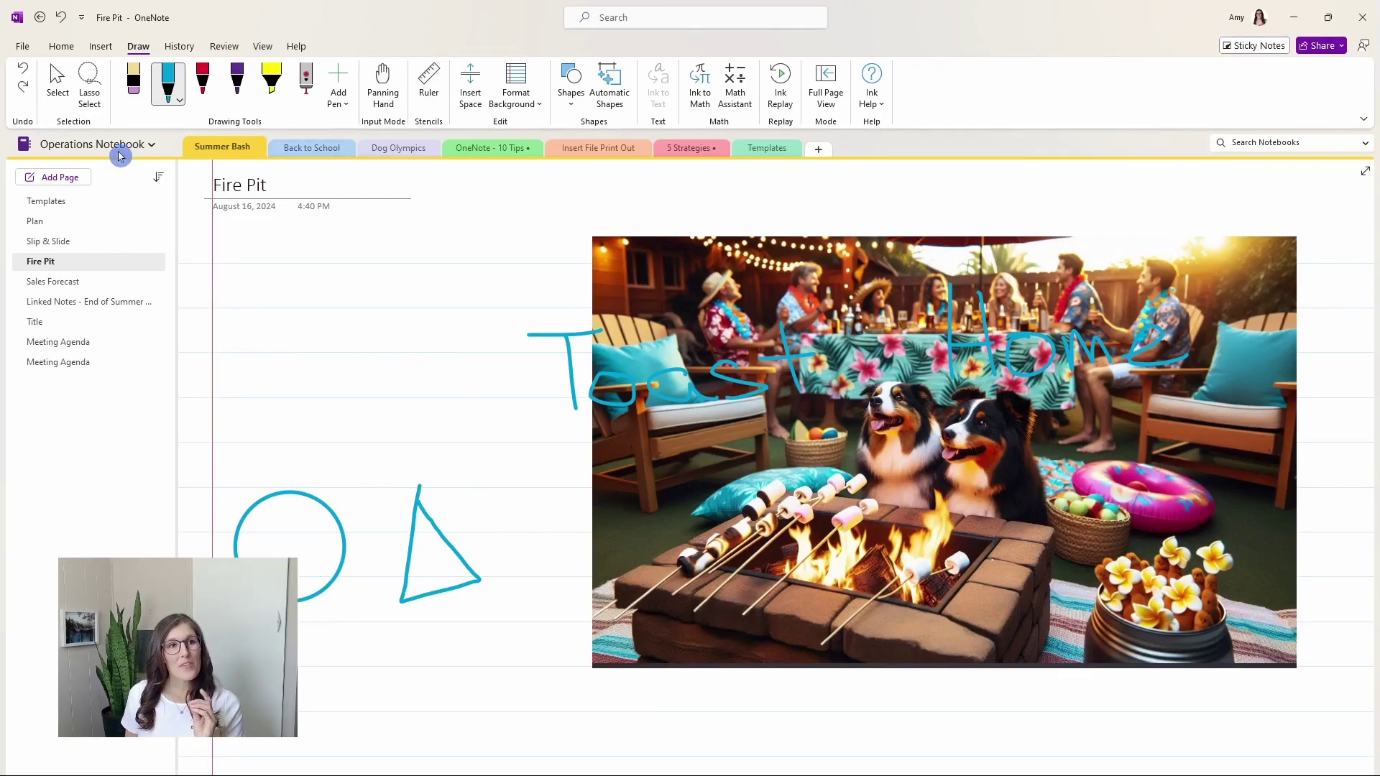
click(53, 77)
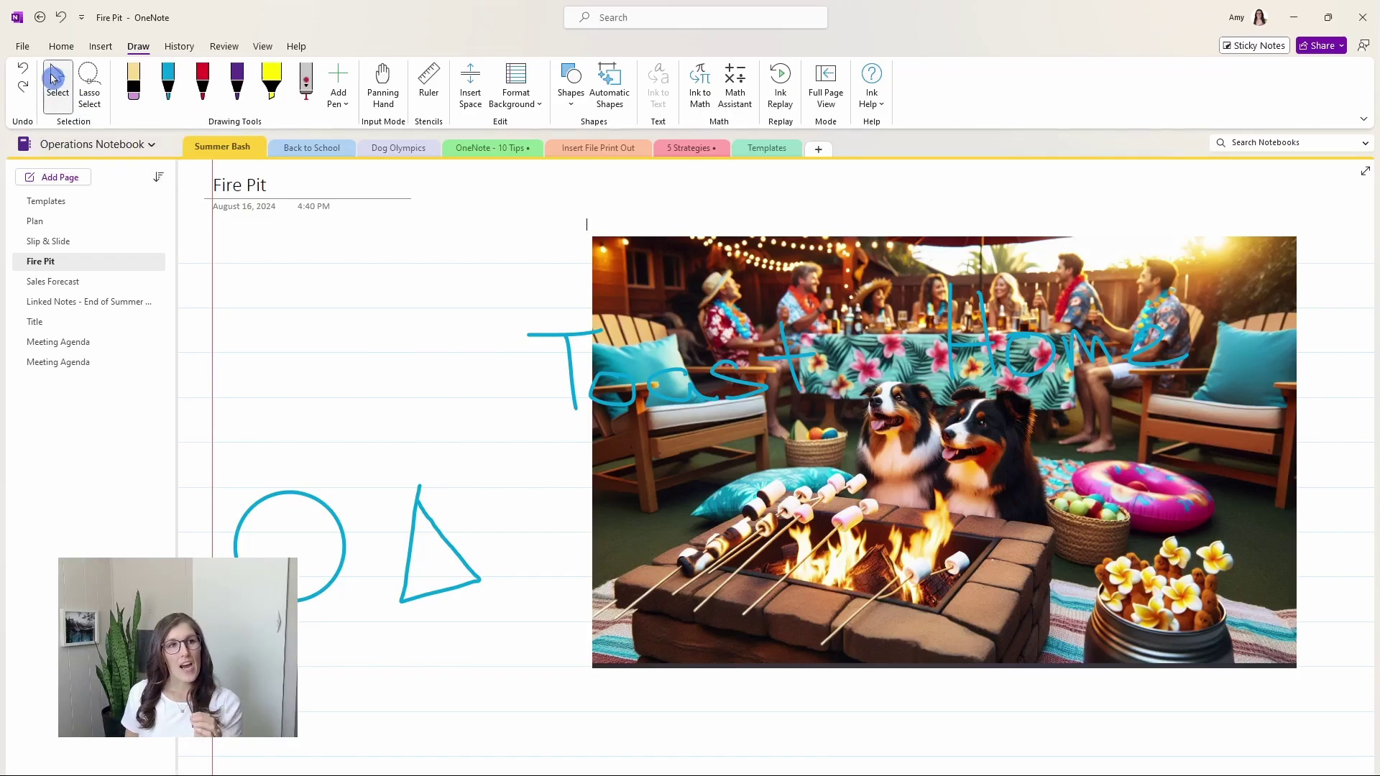
click(748, 251)
click(752, 246)
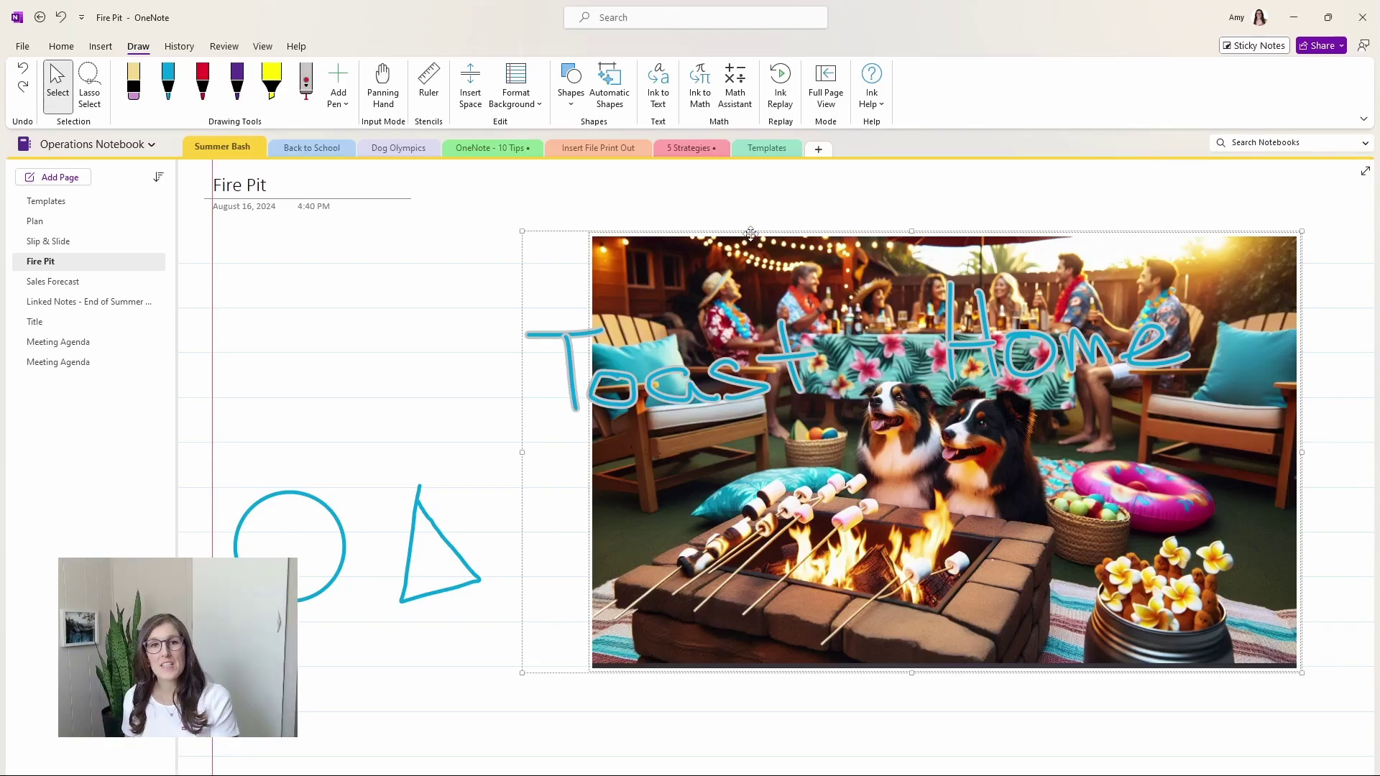
drag(753, 247, 762, 442)
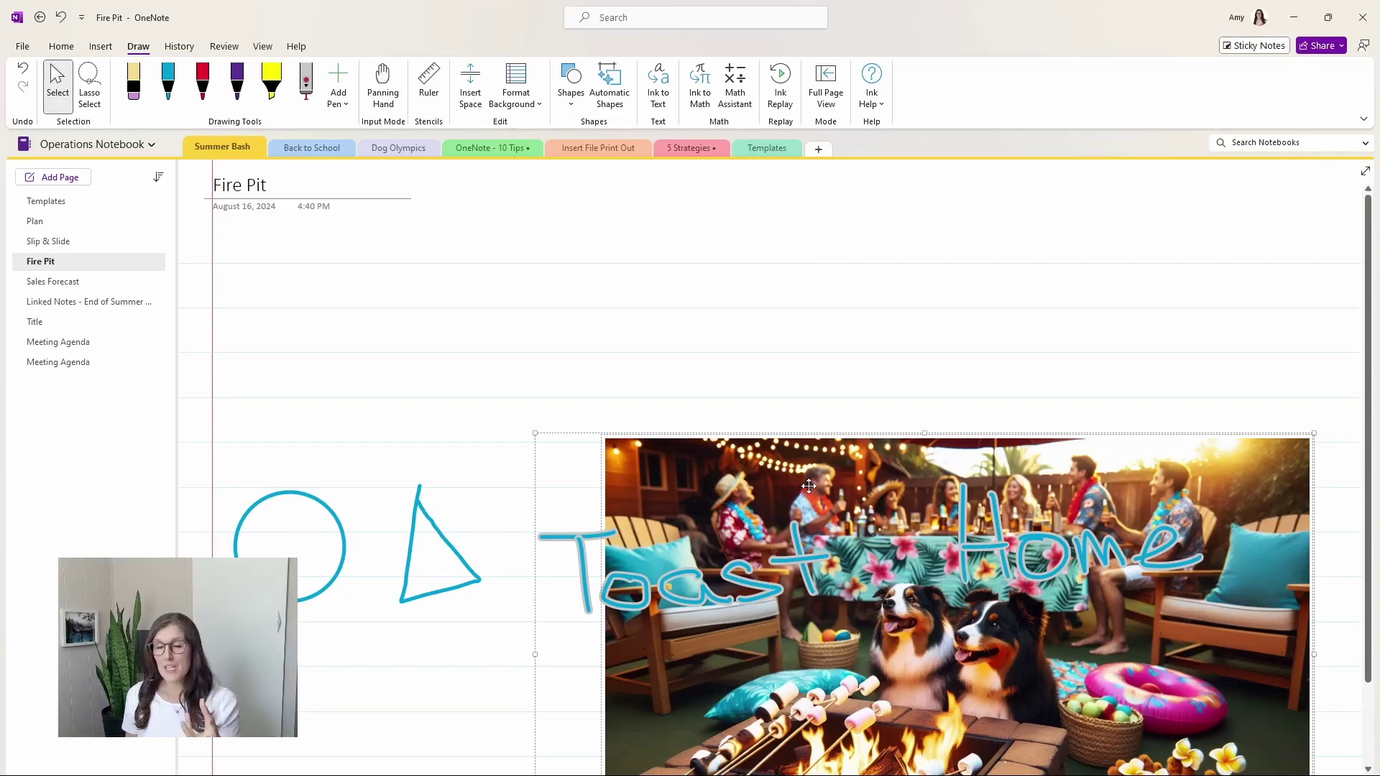
click(947, 366)
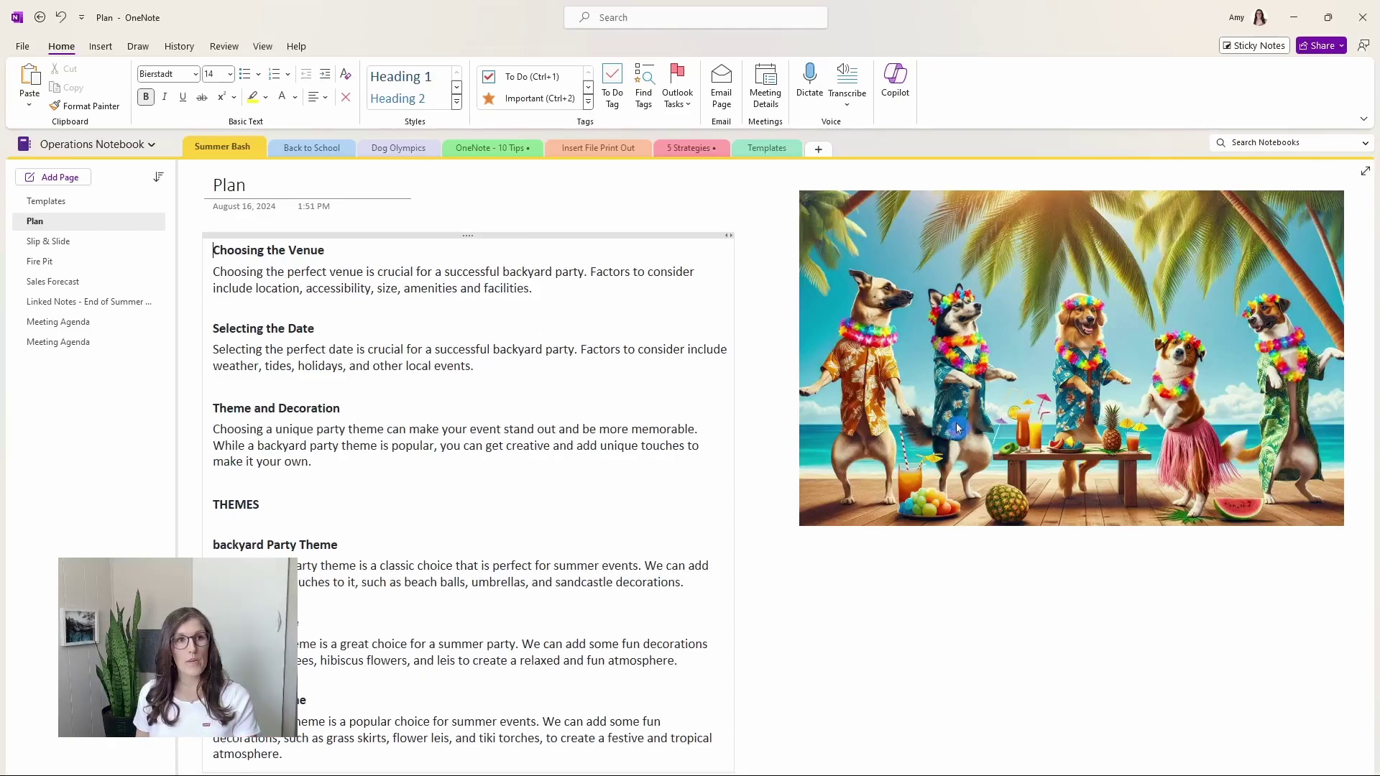
Step: Add a To Do checkbox tag to the 'Choosing the Venue' heading
click(63, 56)
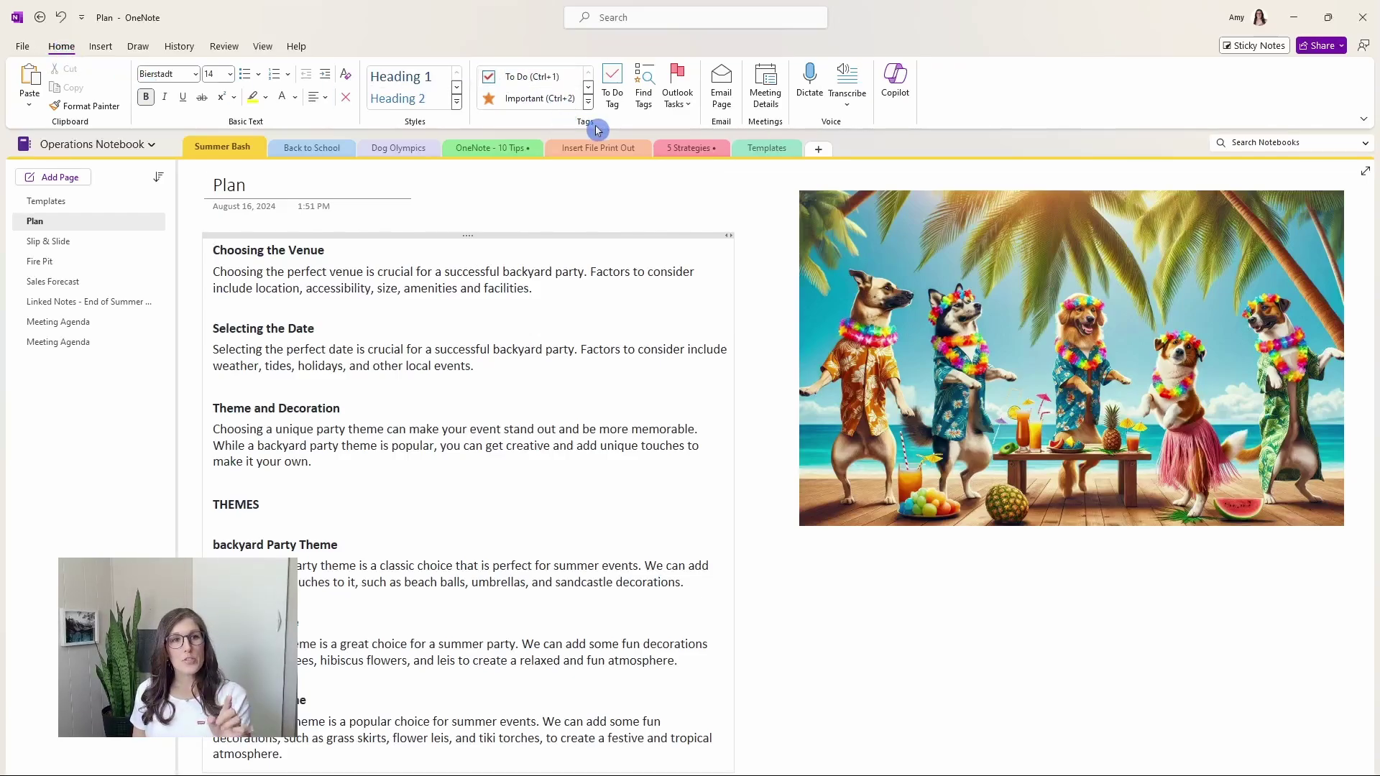
click(529, 78)
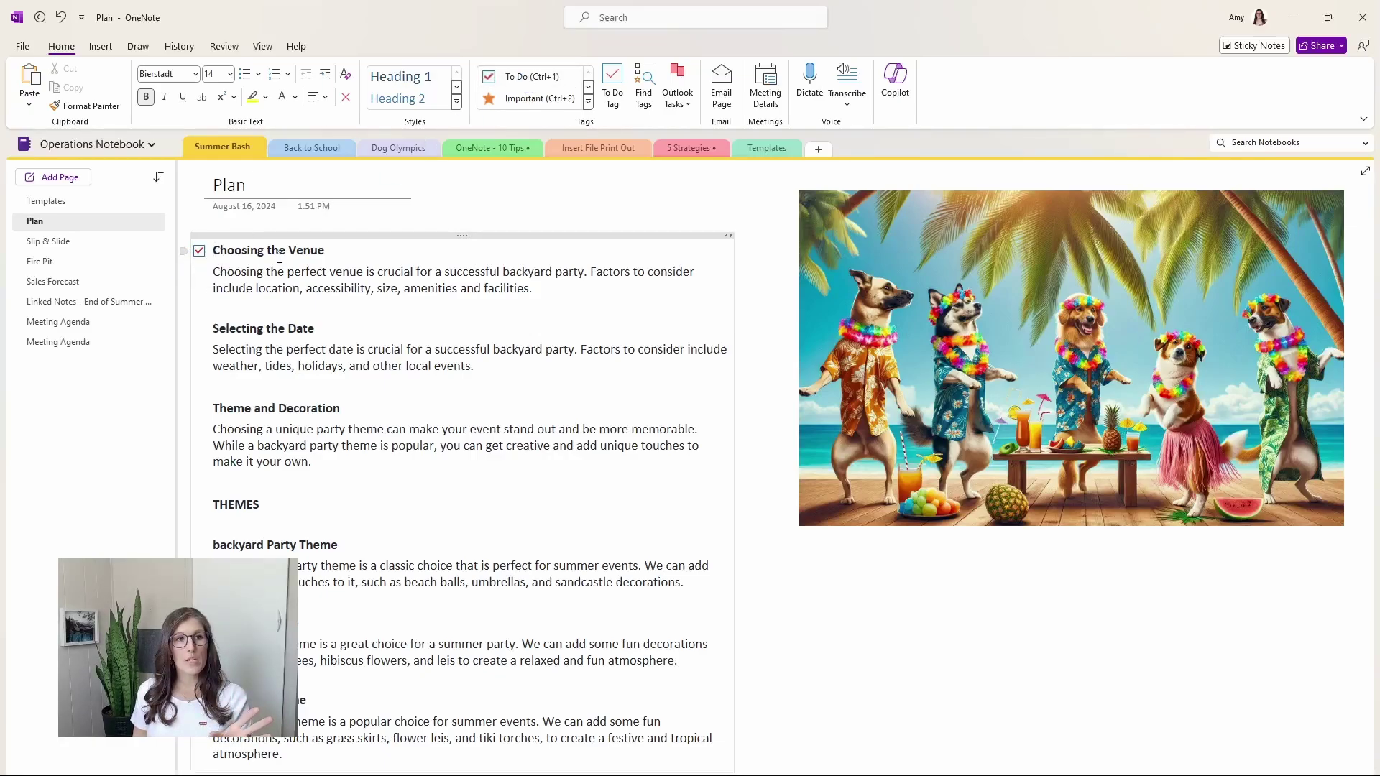
click(199, 254)
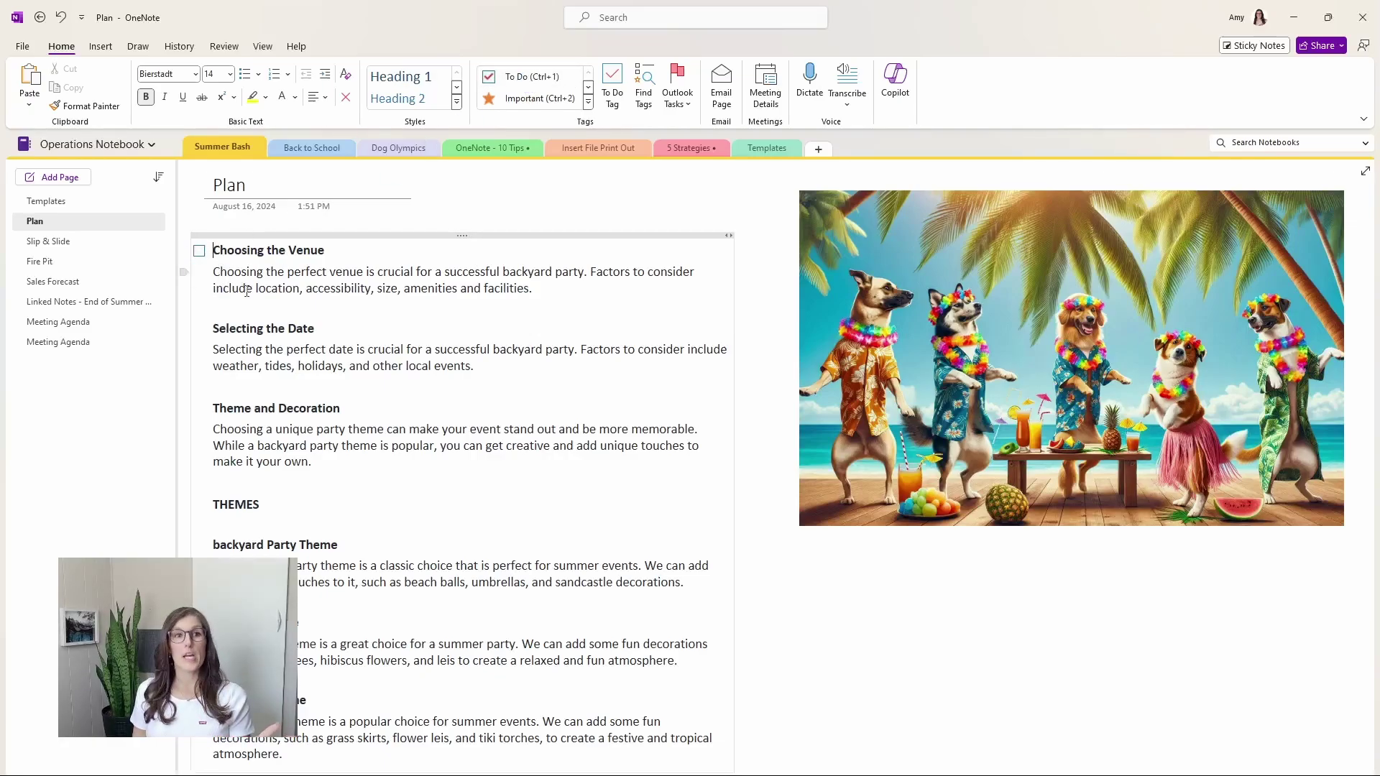
Step: Tag the 'Selecting the Date' heading as Important with a star, and browse the full tags list
click(214, 327)
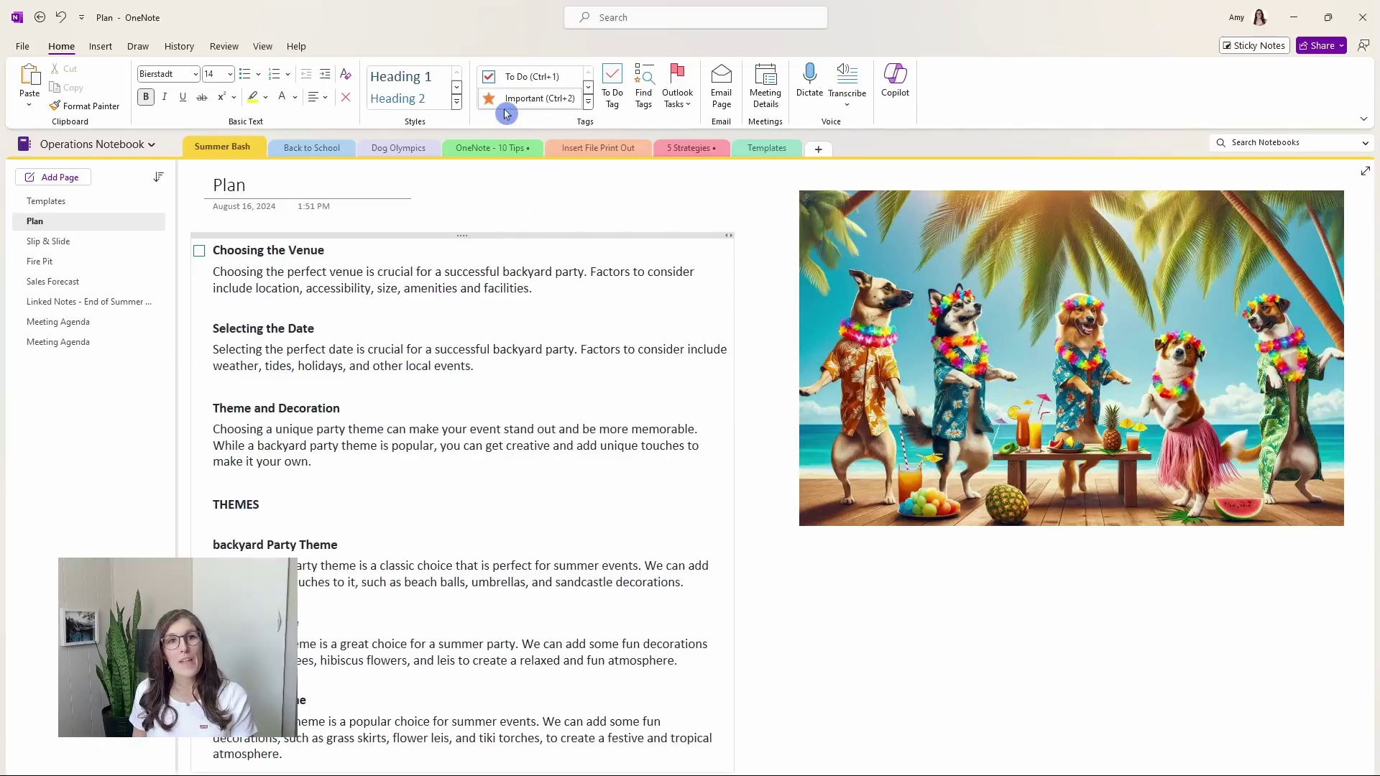
click(536, 114)
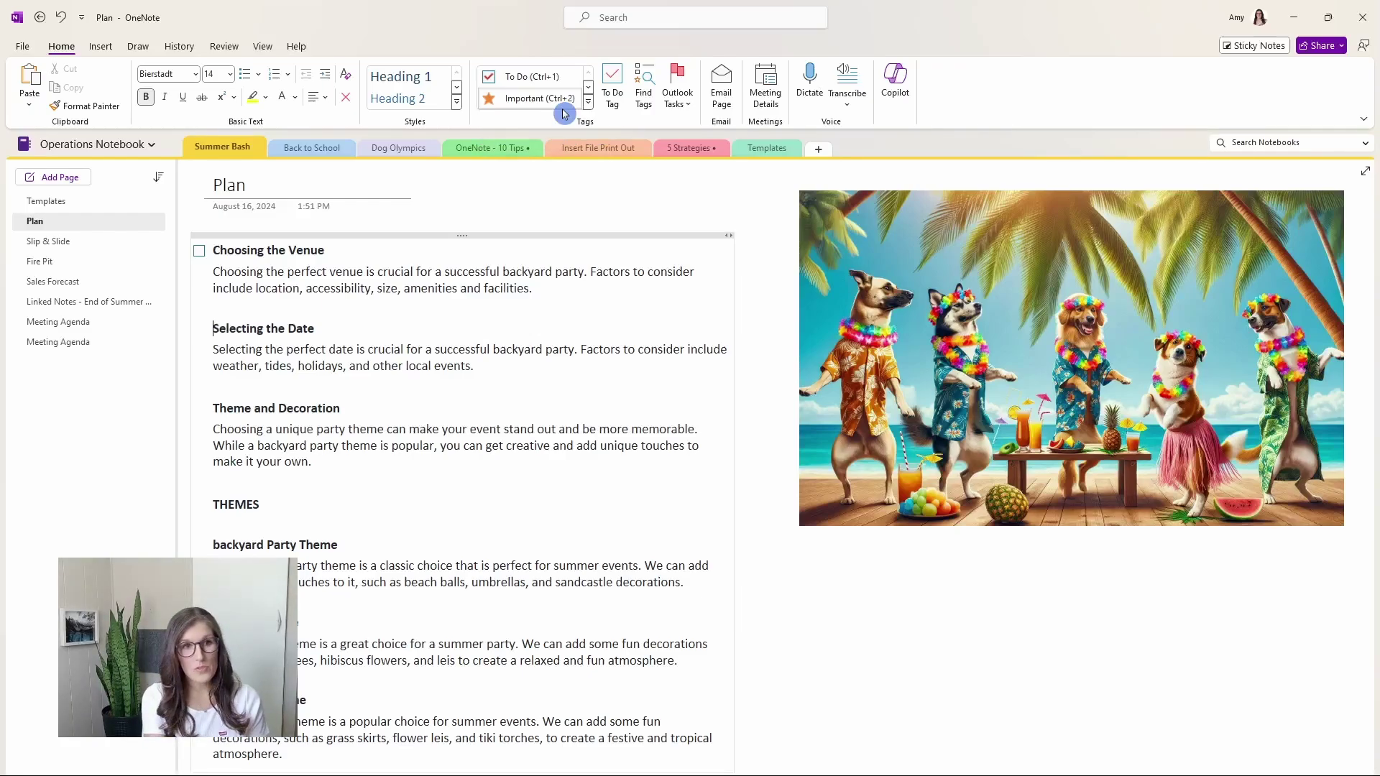
click(564, 114)
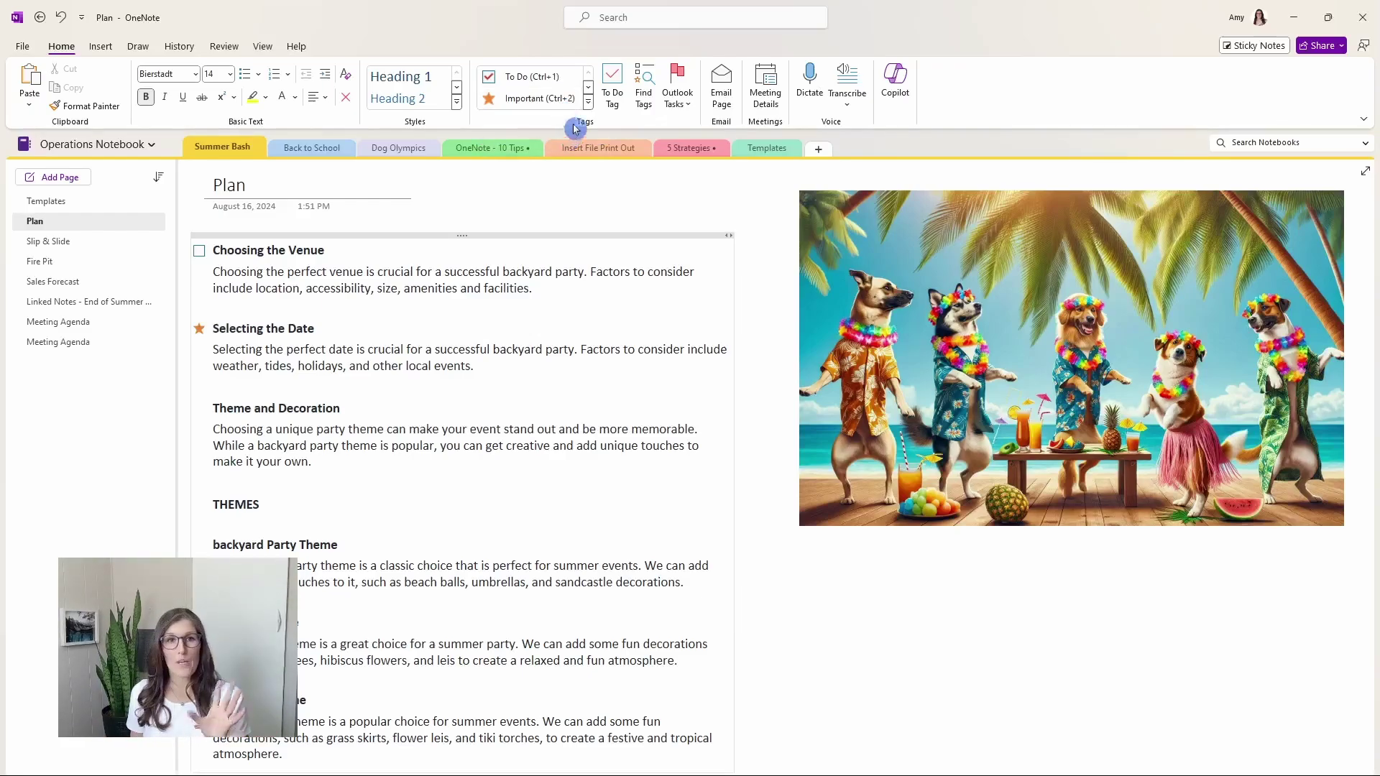
click(591, 106)
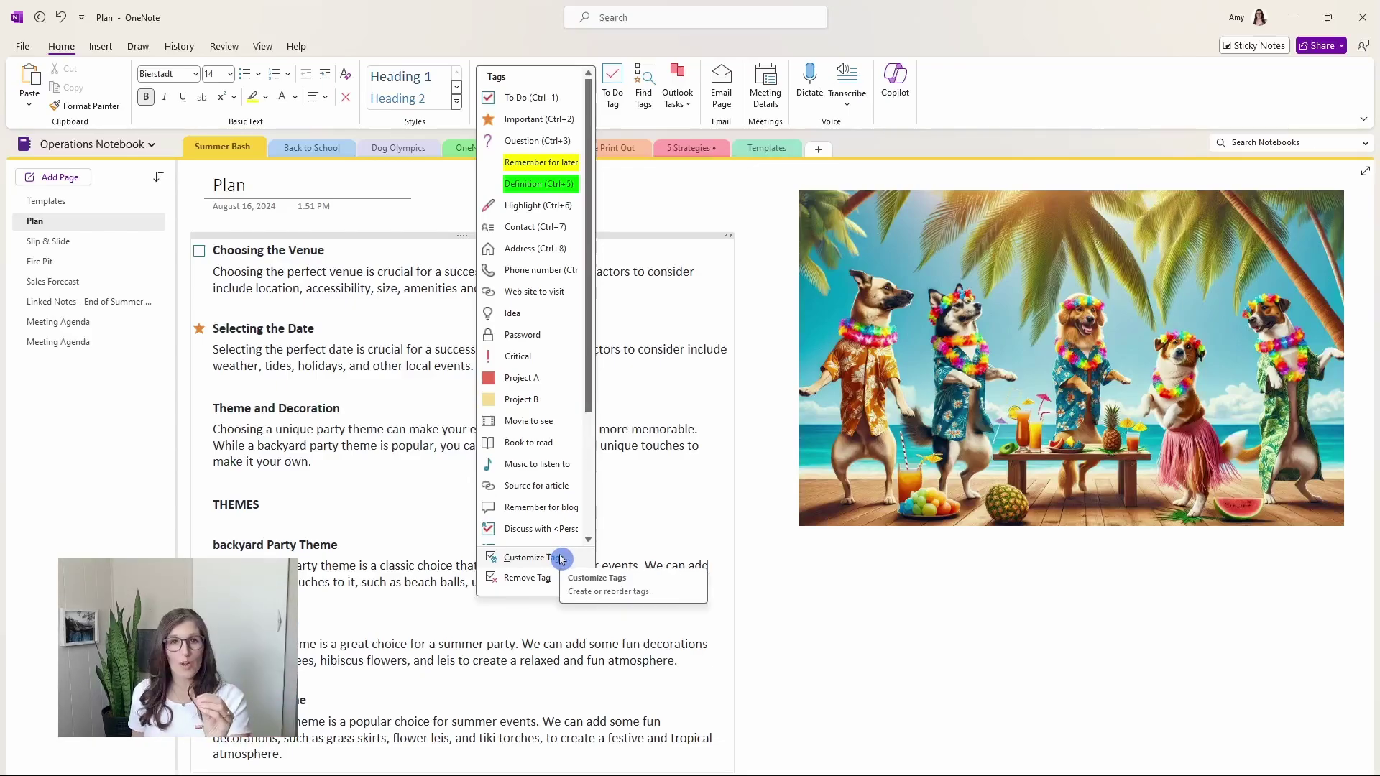
click(621, 499)
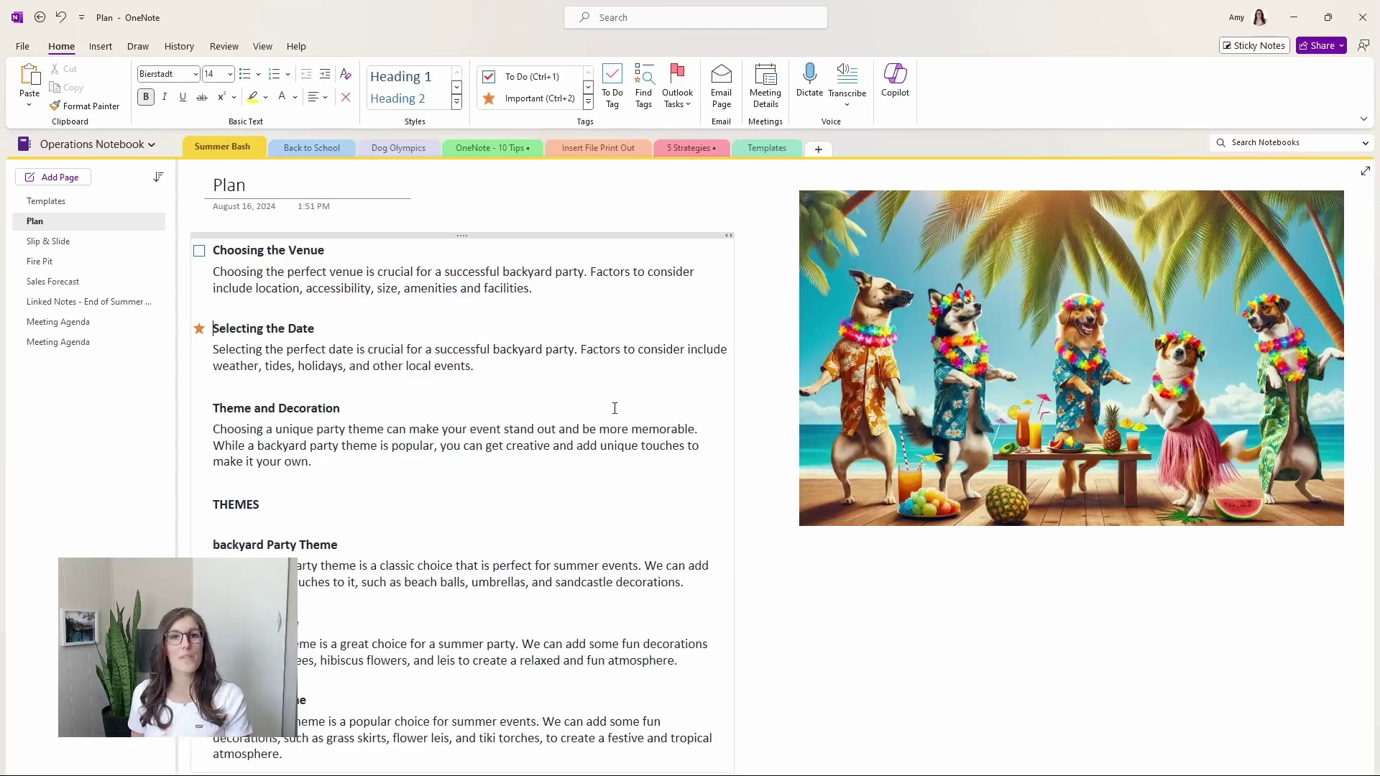
Step: Create a tag summary page with tags grouped by page title, searching only this page group
click(646, 99)
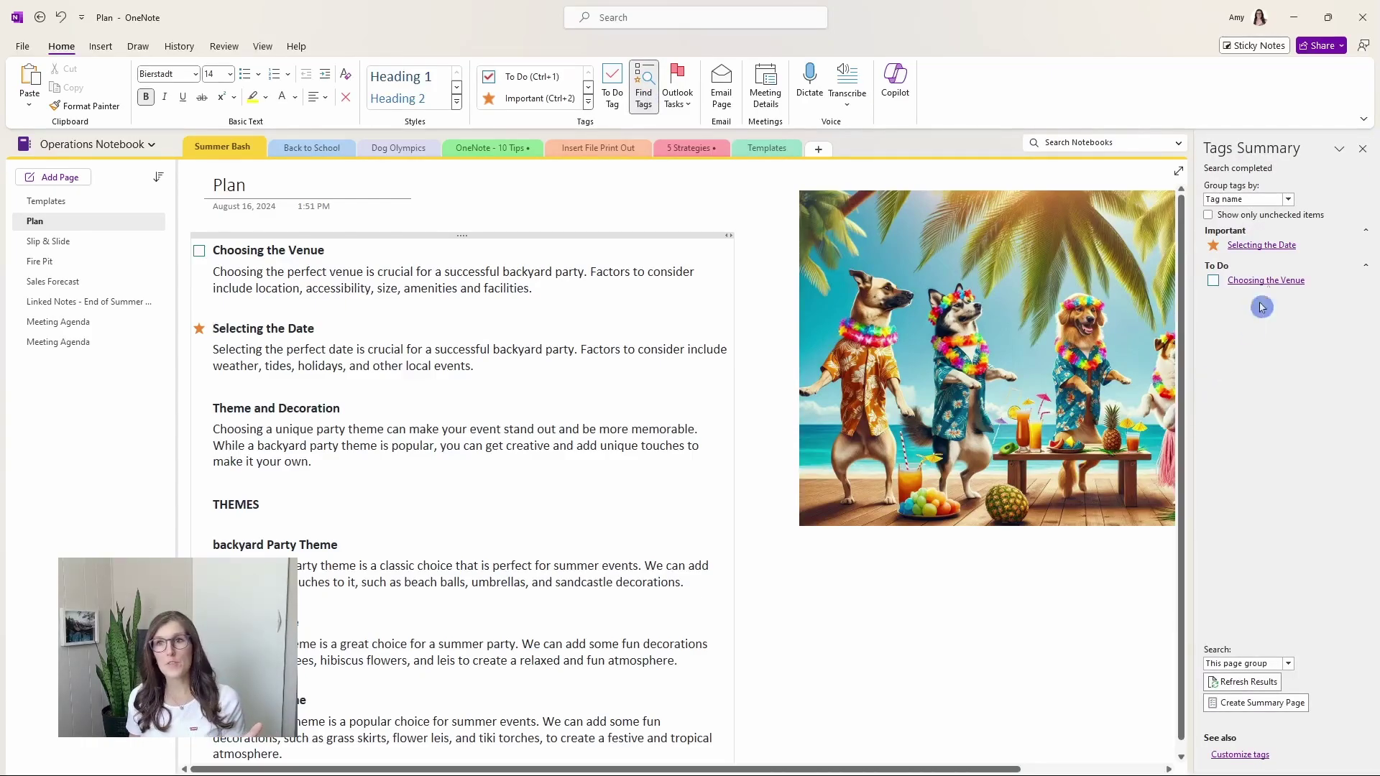
click(1287, 199)
click(1241, 231)
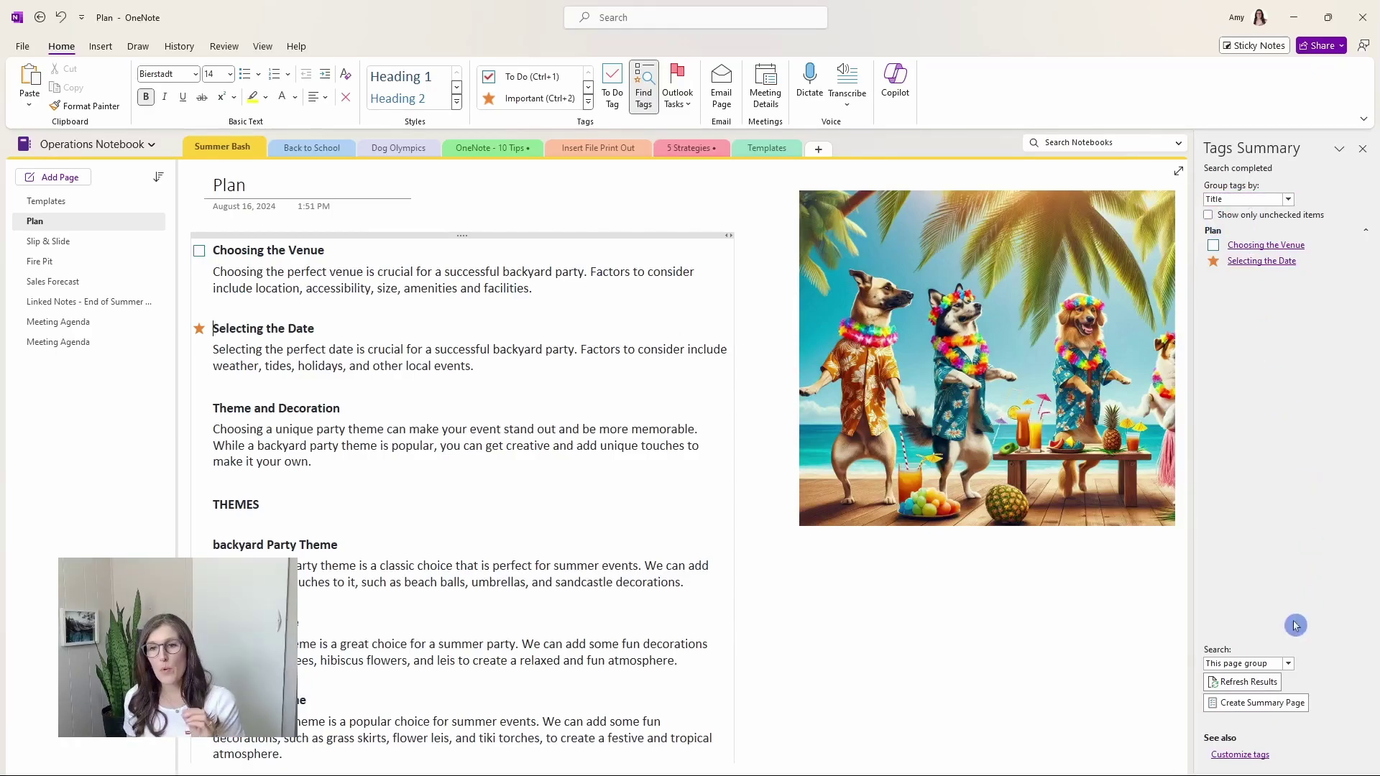
click(1287, 664)
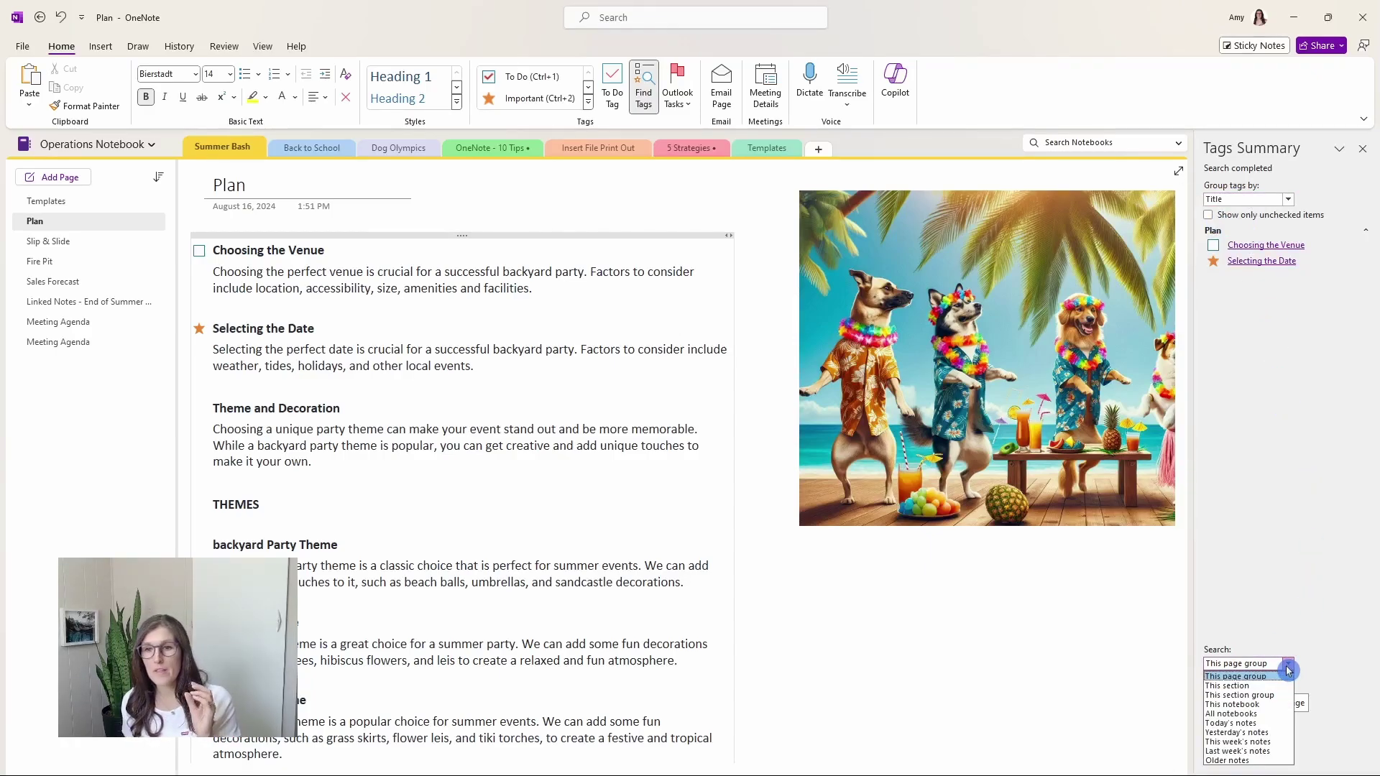
click(1299, 602)
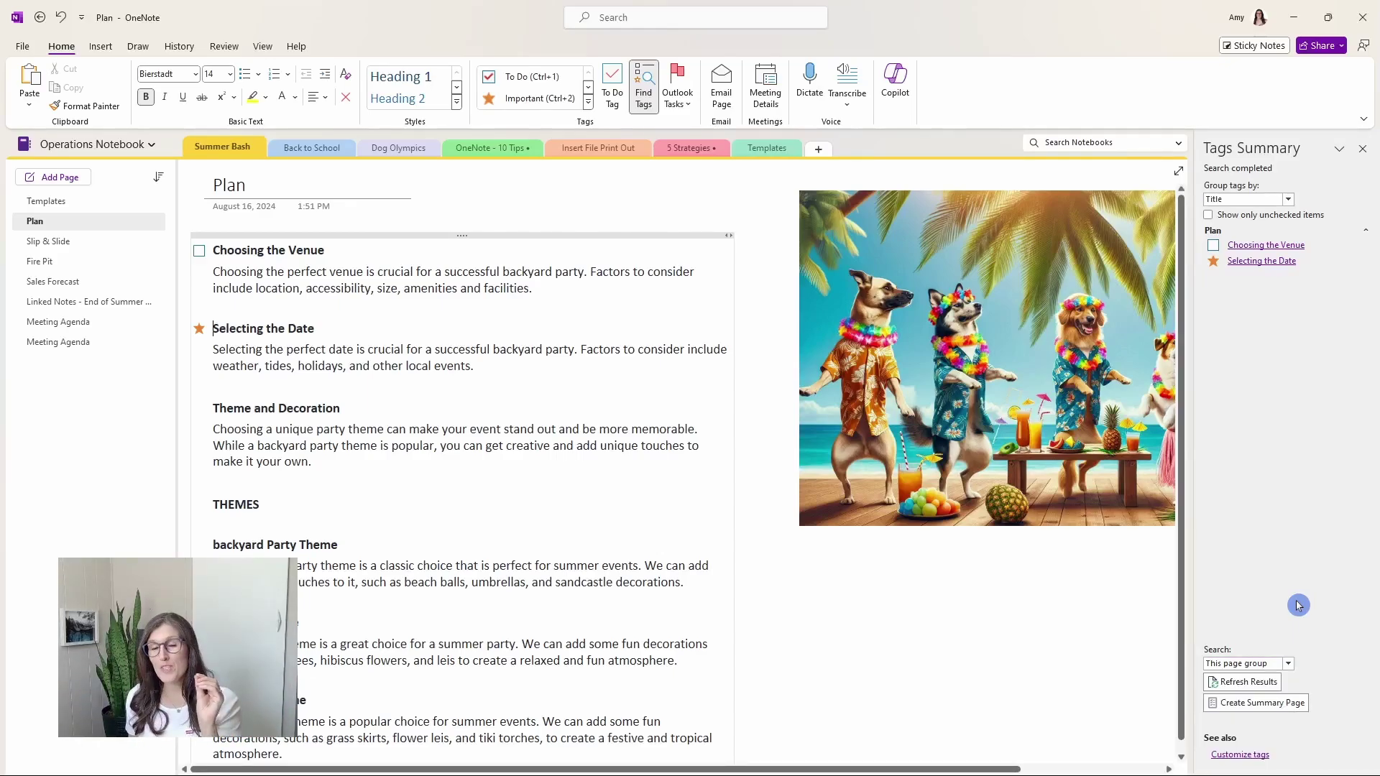
click(1256, 702)
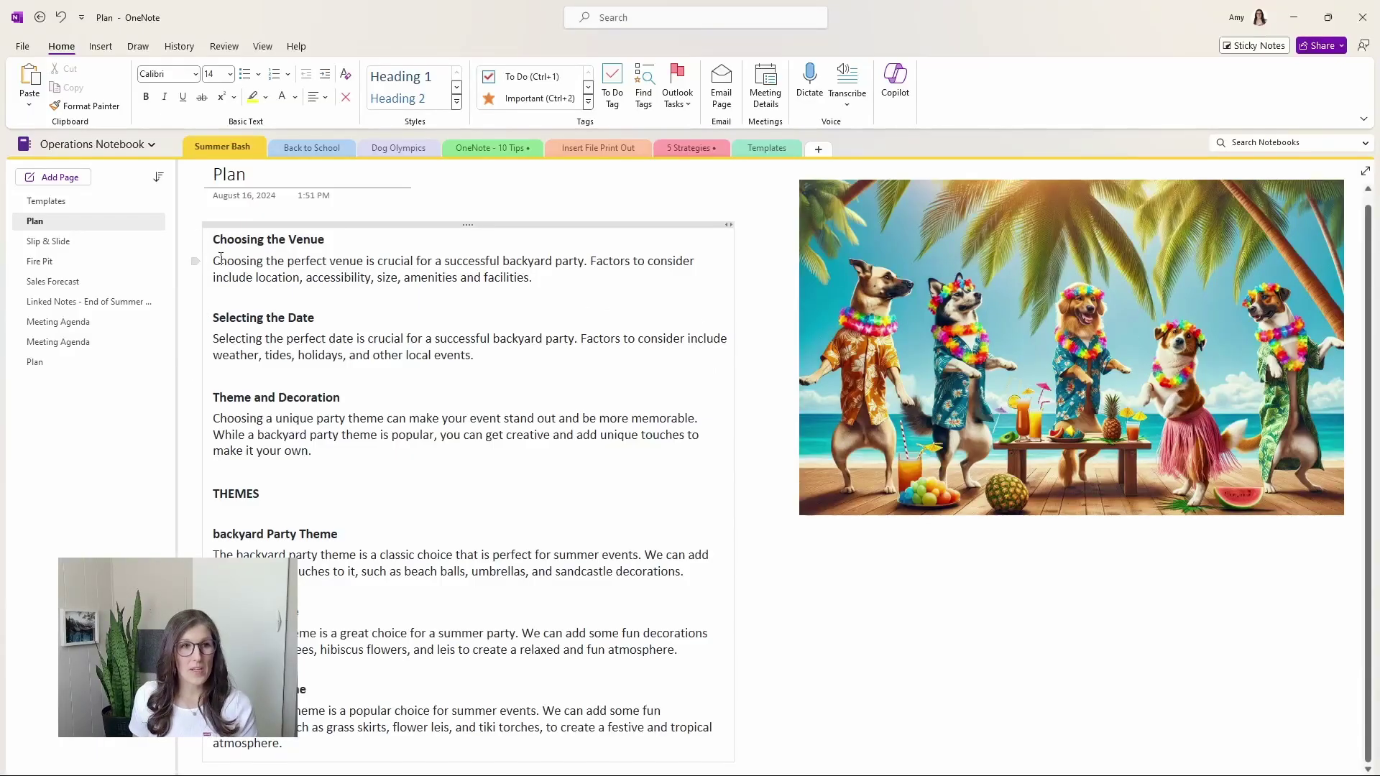
Step: Select all the party-planning notes and have Copilot insert a summary of them
triple_click(220, 261)
key(ctrl+a)
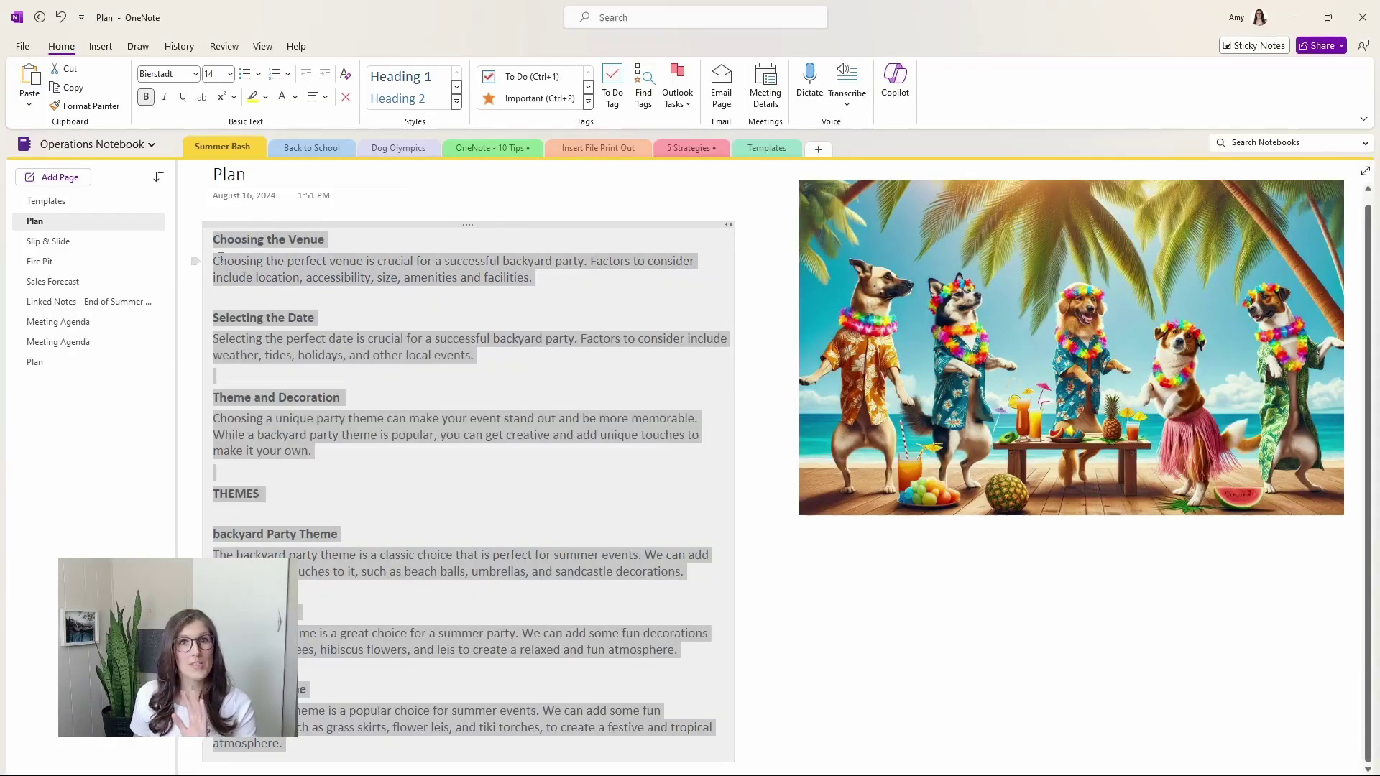
right_click(243, 277)
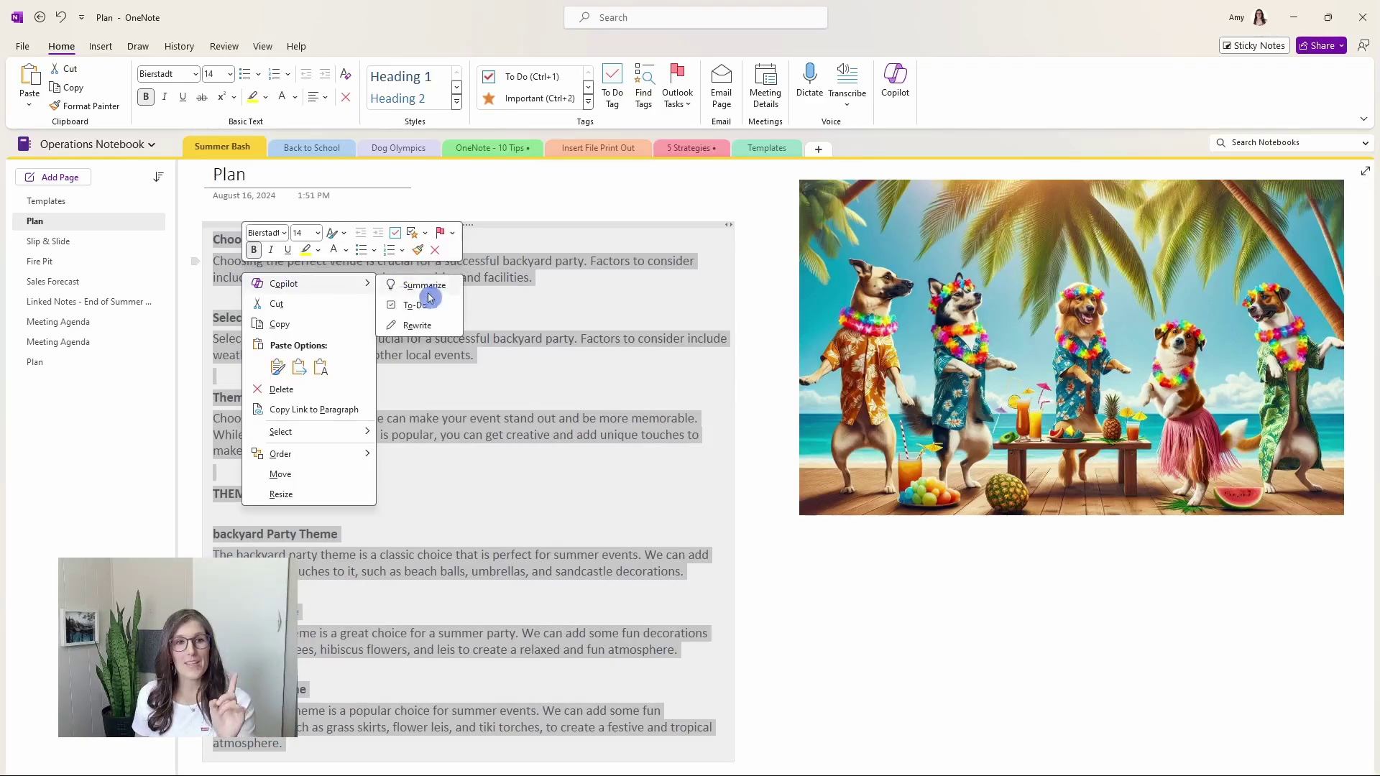
click(430, 290)
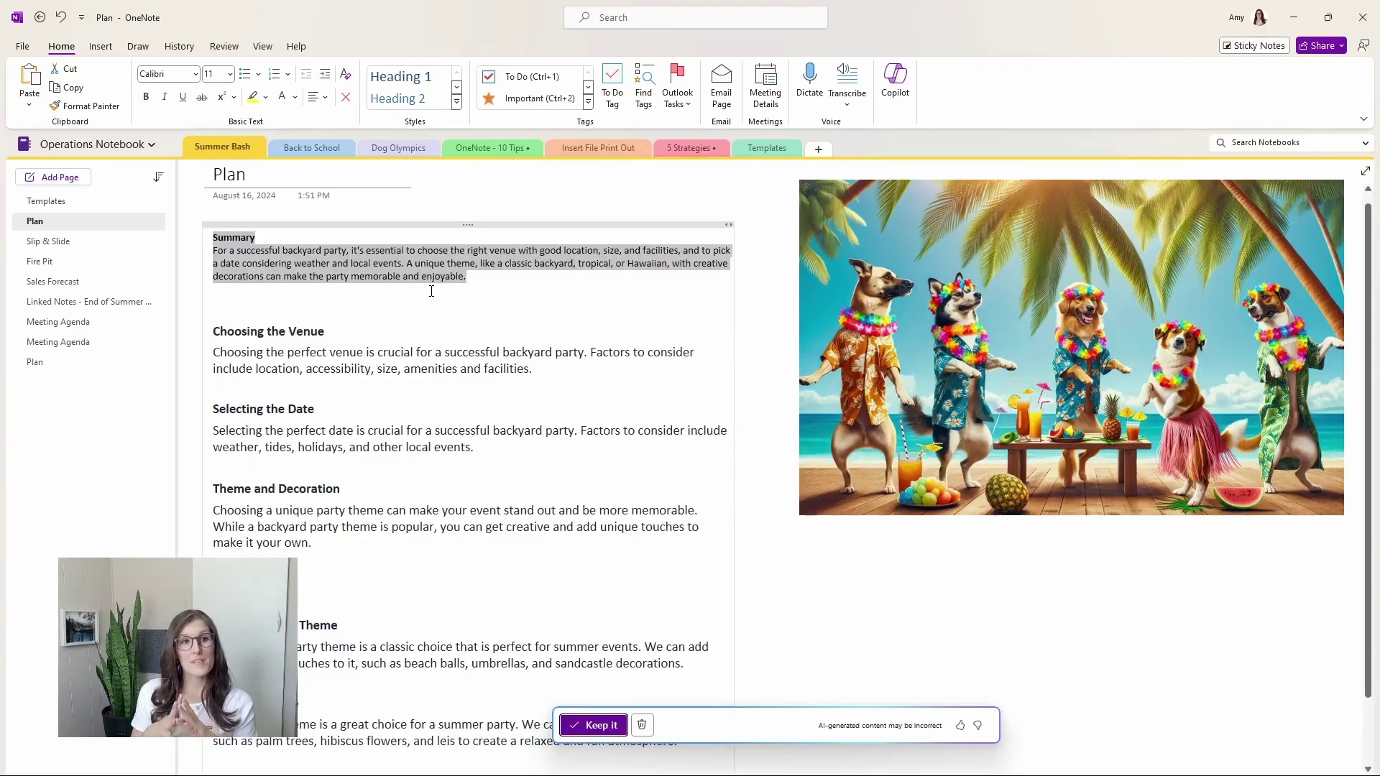
click(248, 300)
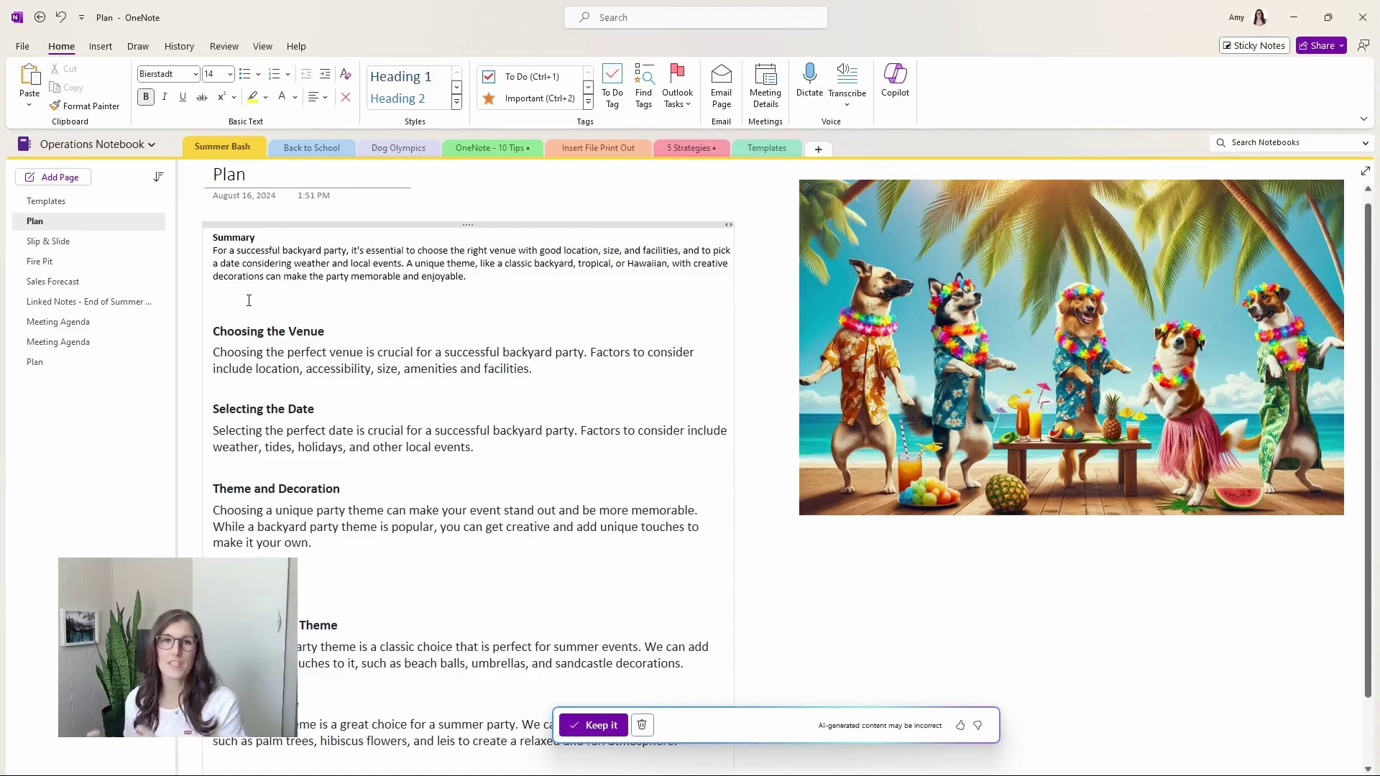
Step: Select the outline again and have Copilot generate a six-item To-Do List from it
key(ctrl+a)
click(595, 619)
key(ctrl+a)
scroll(647, 690, down, 2)
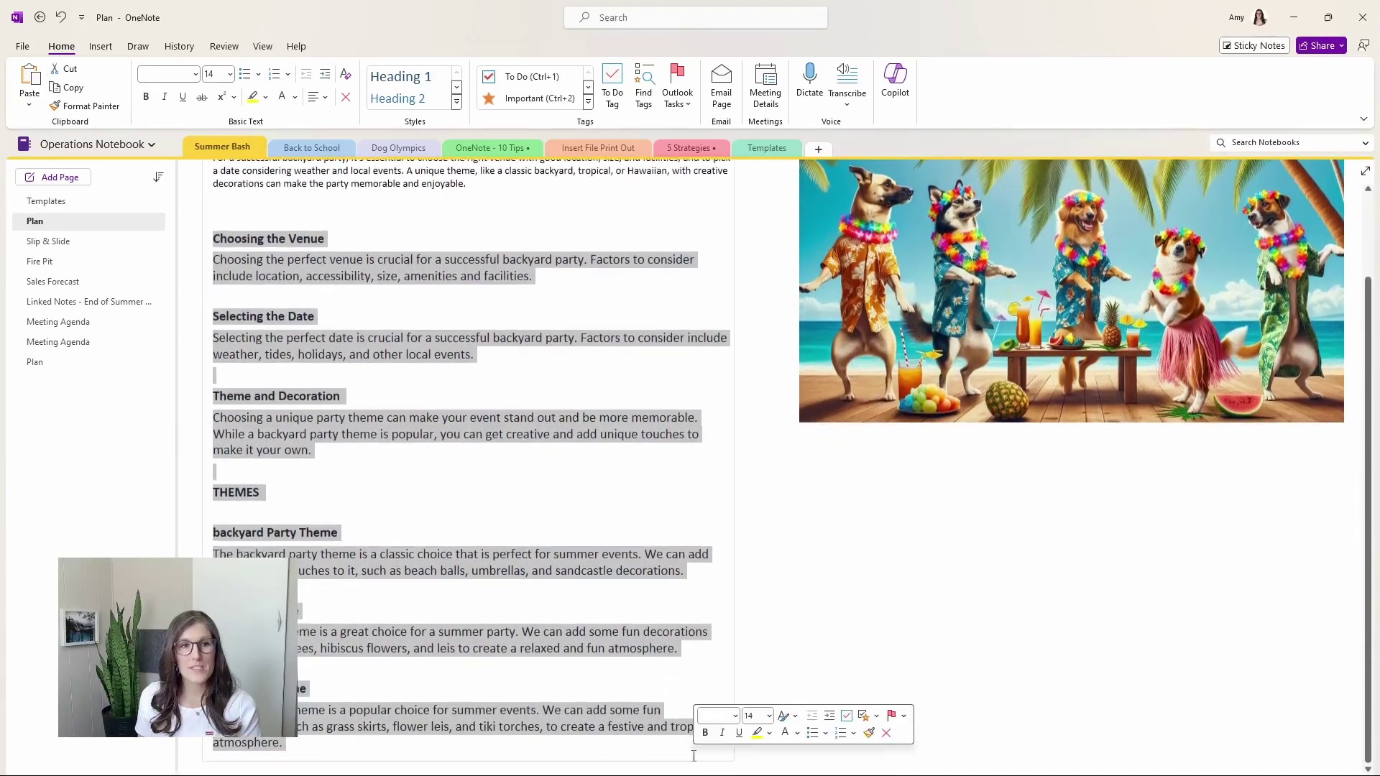
drag(290, 274, 290, 273)
right_click(290, 274)
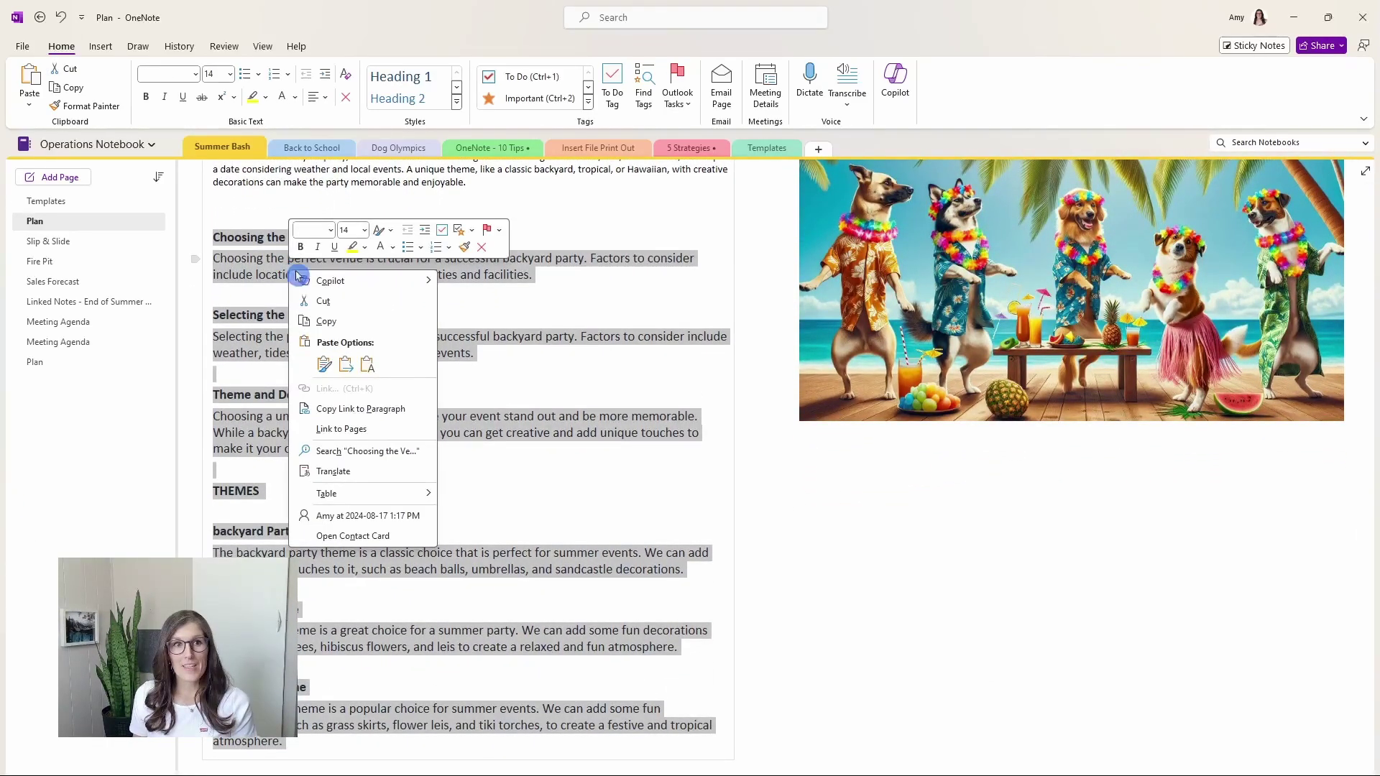
mouse_move(375, 282)
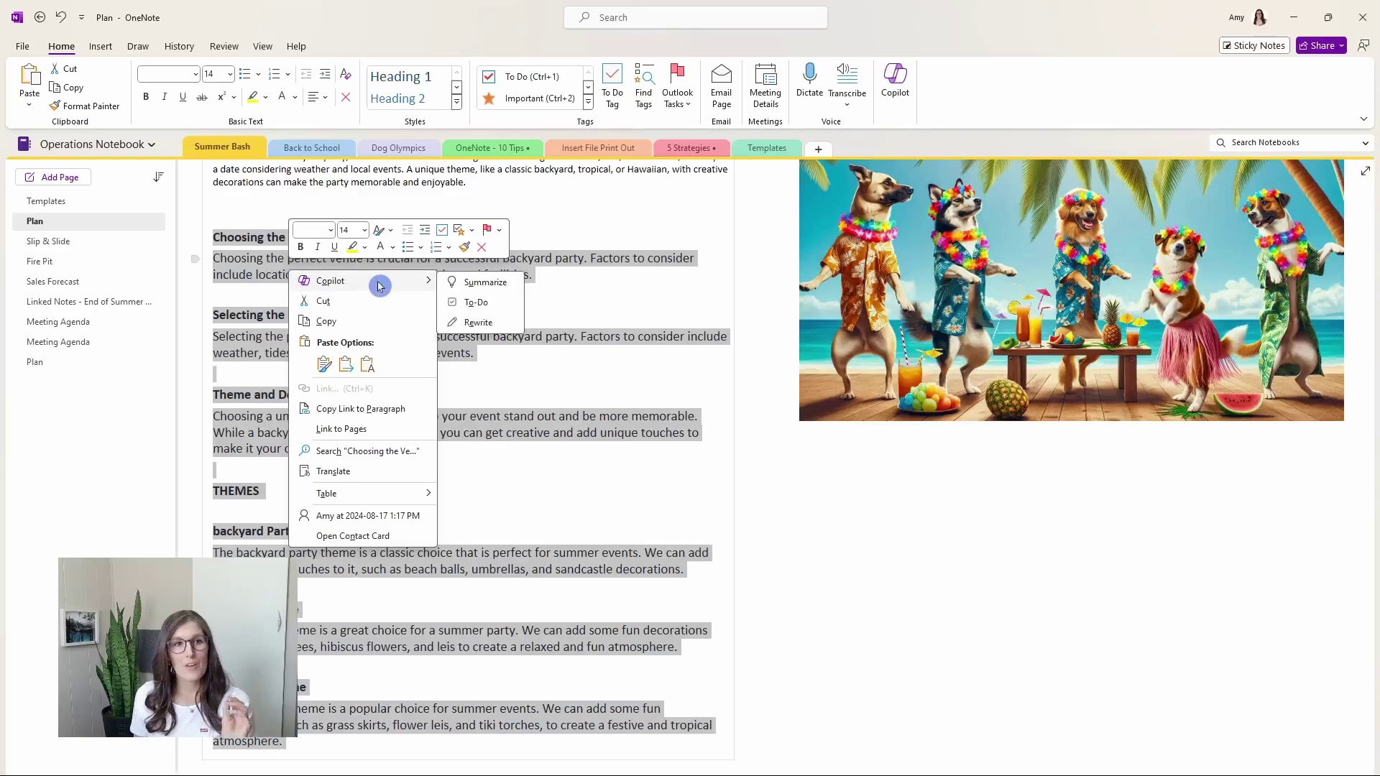
click(499, 308)
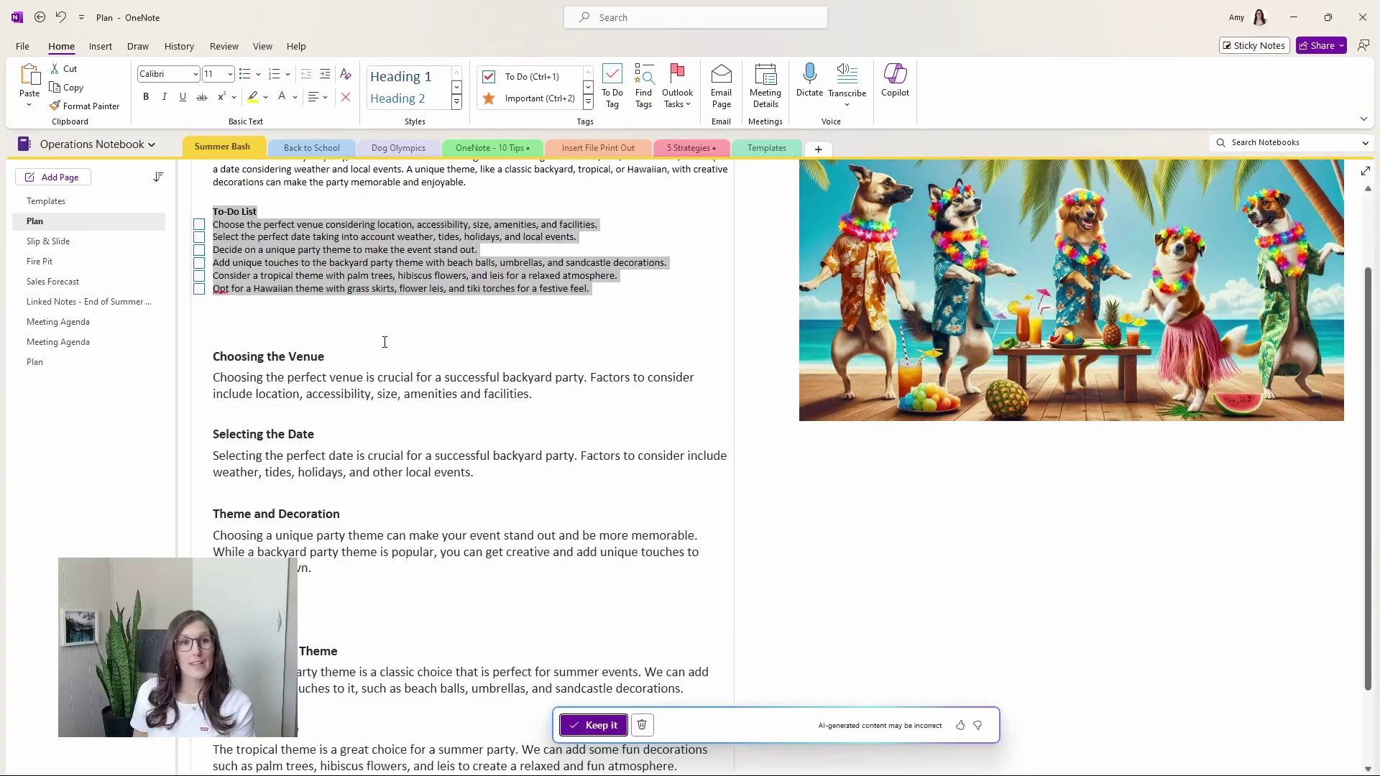
click(385, 332)
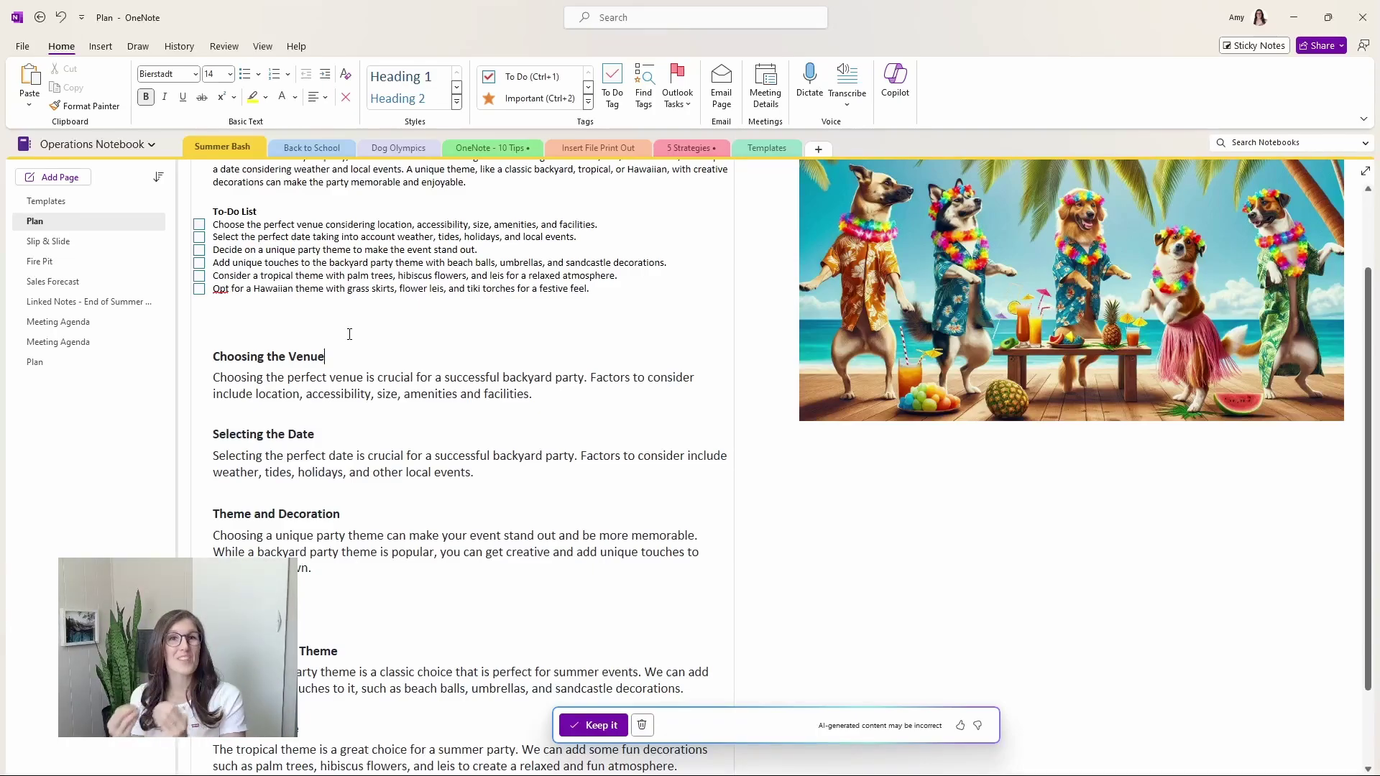
Step: Have Copilot rewrite the Choosing the Venue through Theme and Decoration sections as a casual paragraph
drag(211, 356, 375, 570)
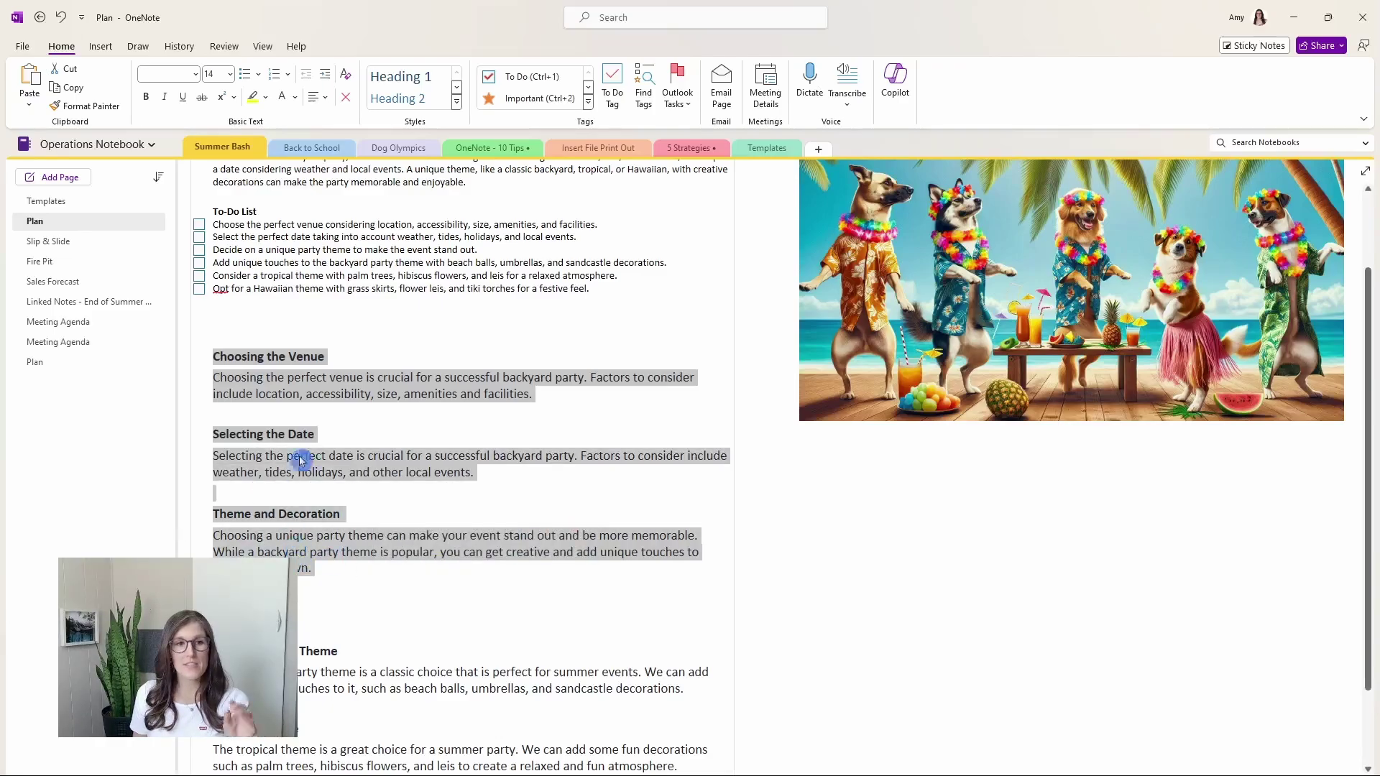
right_click(311, 389)
mouse_move(400, 396)
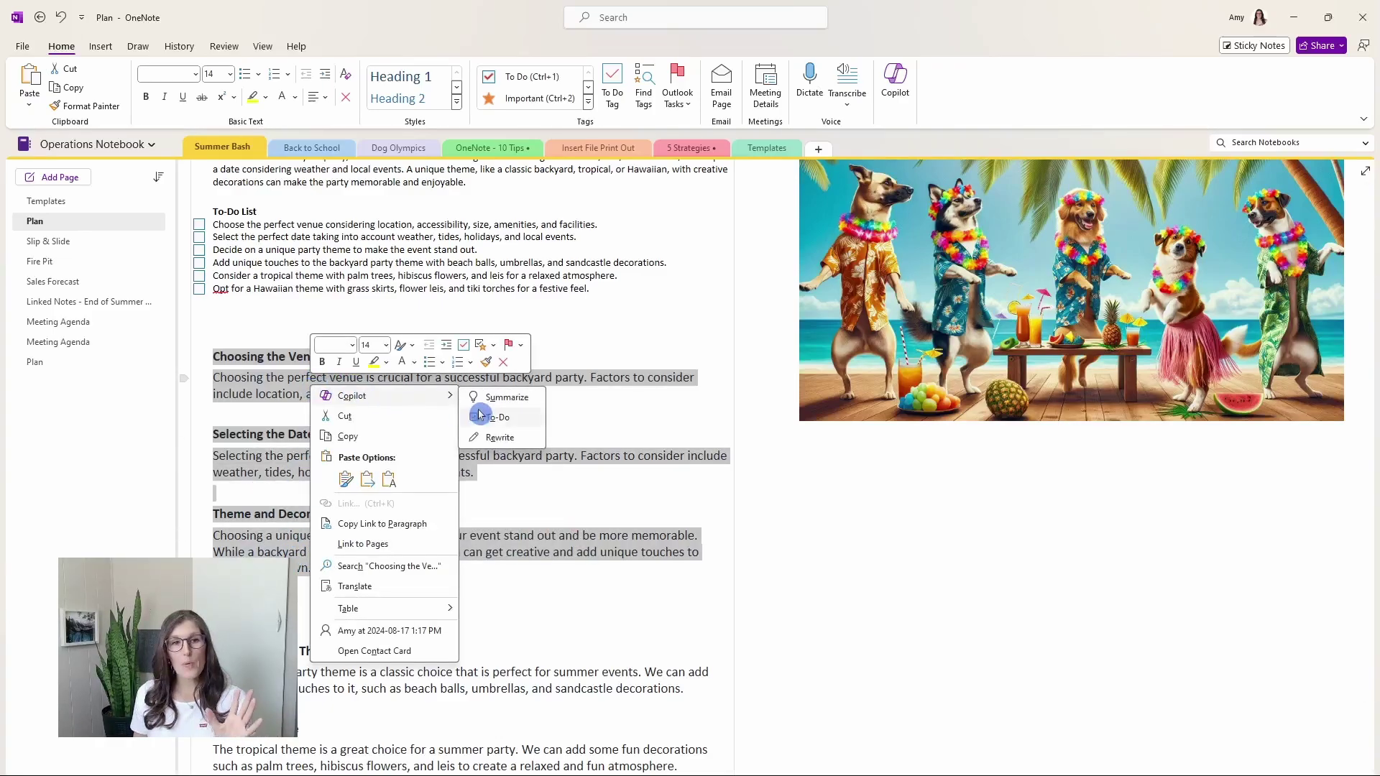
click(526, 440)
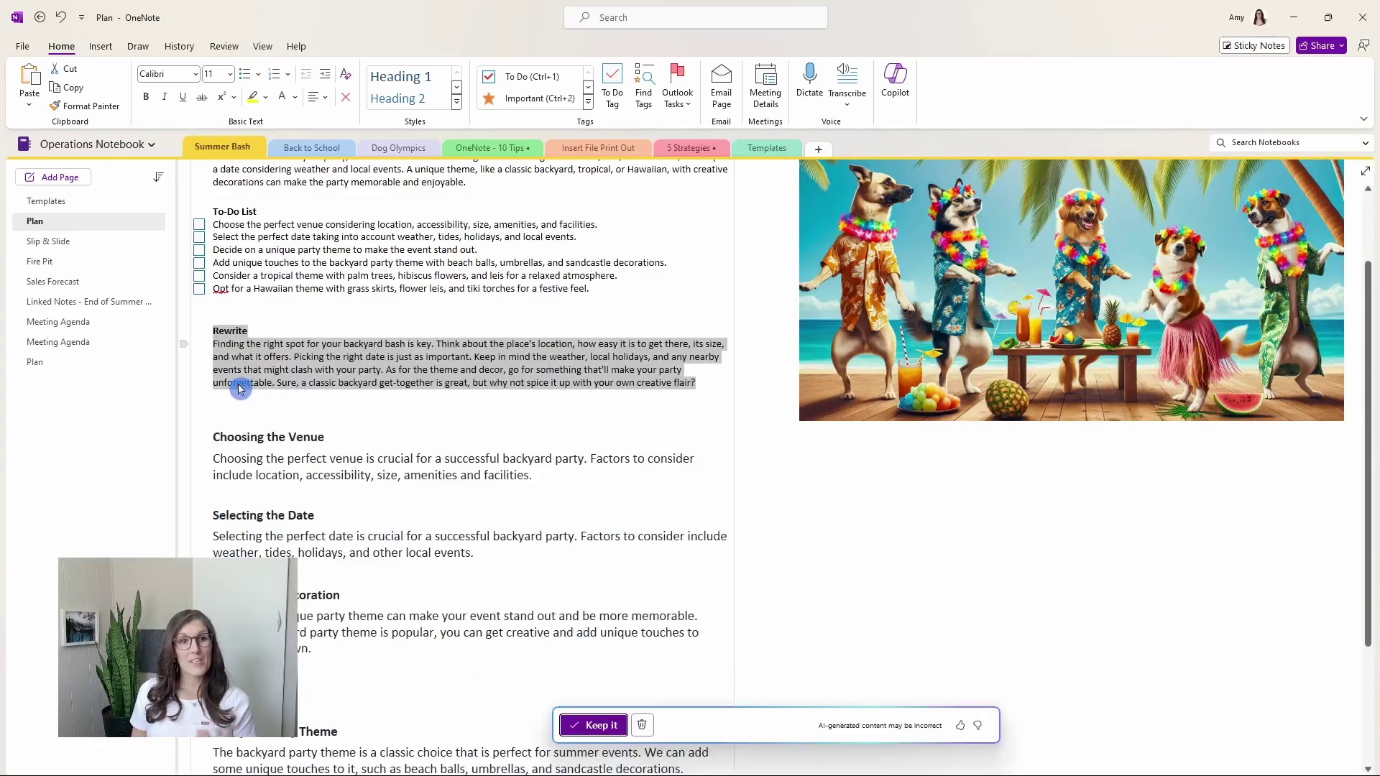
click(233, 389)
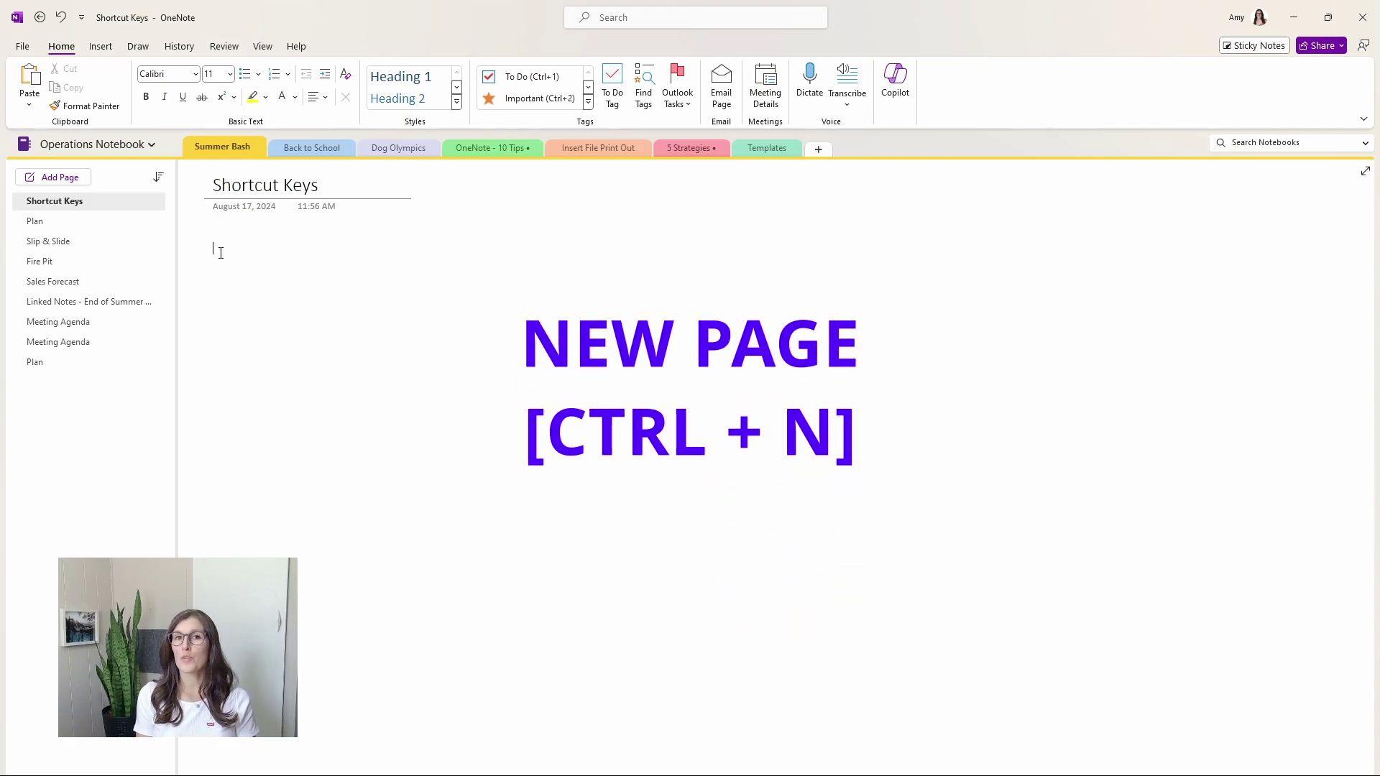
Step: Add untitled pages, move one between Slip & Slide and Fire Pit, add a subpage and create New Section 1
key(ctrl+n)
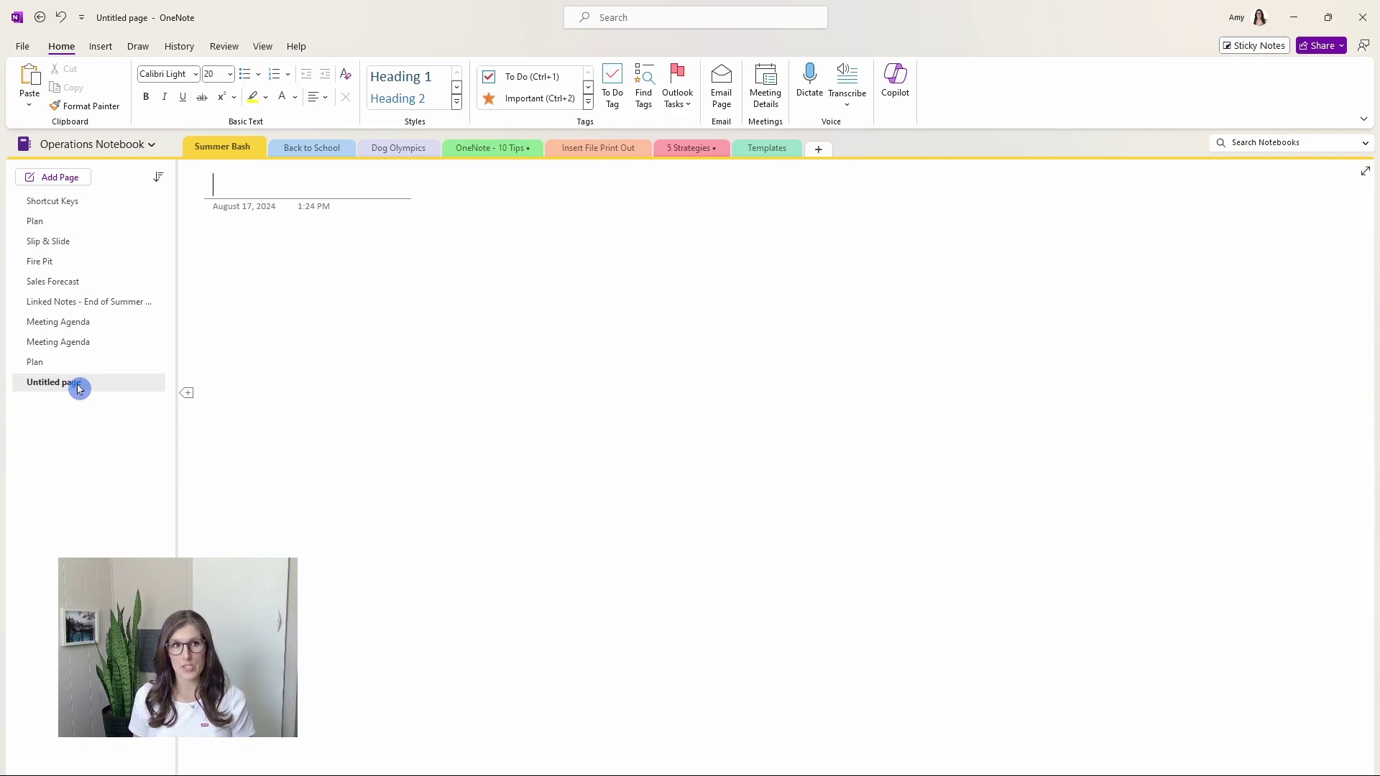
drag(79, 389, 128, 261)
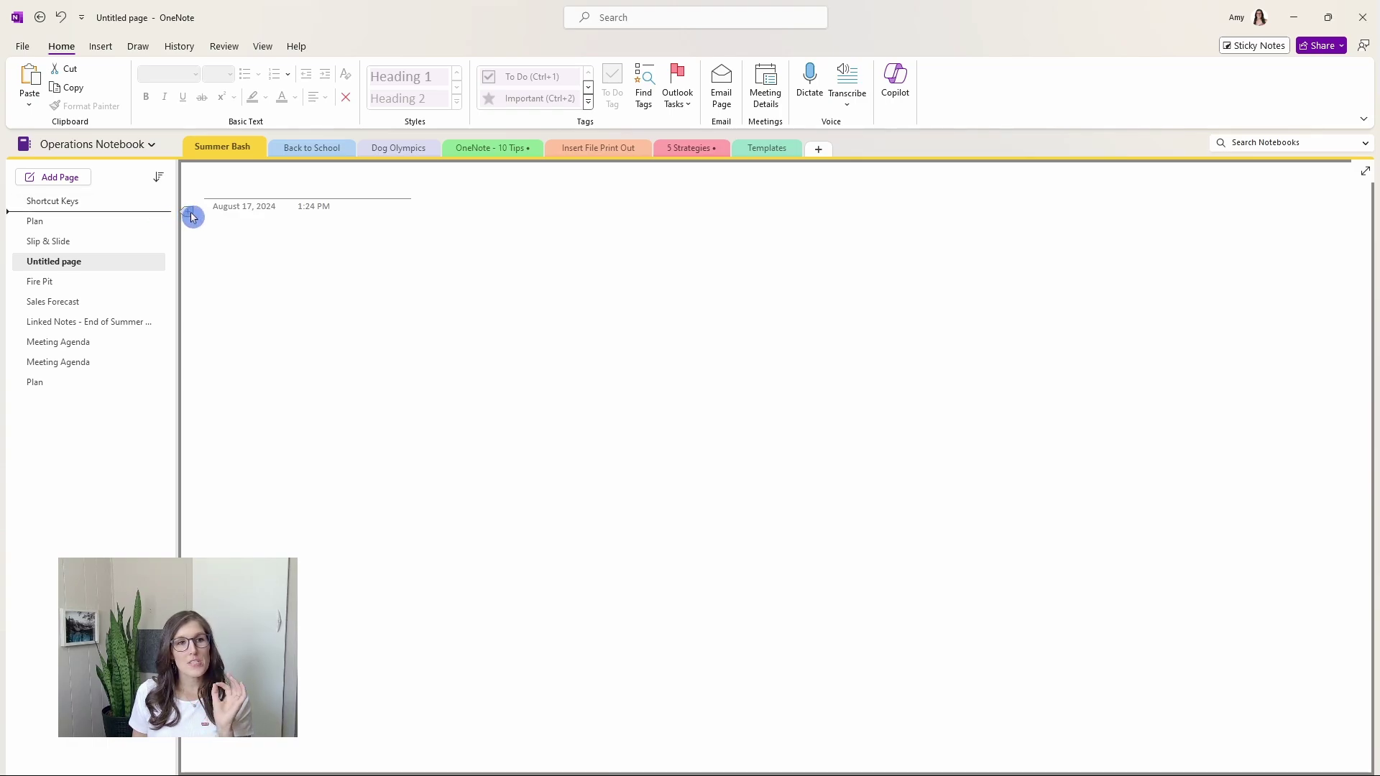
click(192, 217)
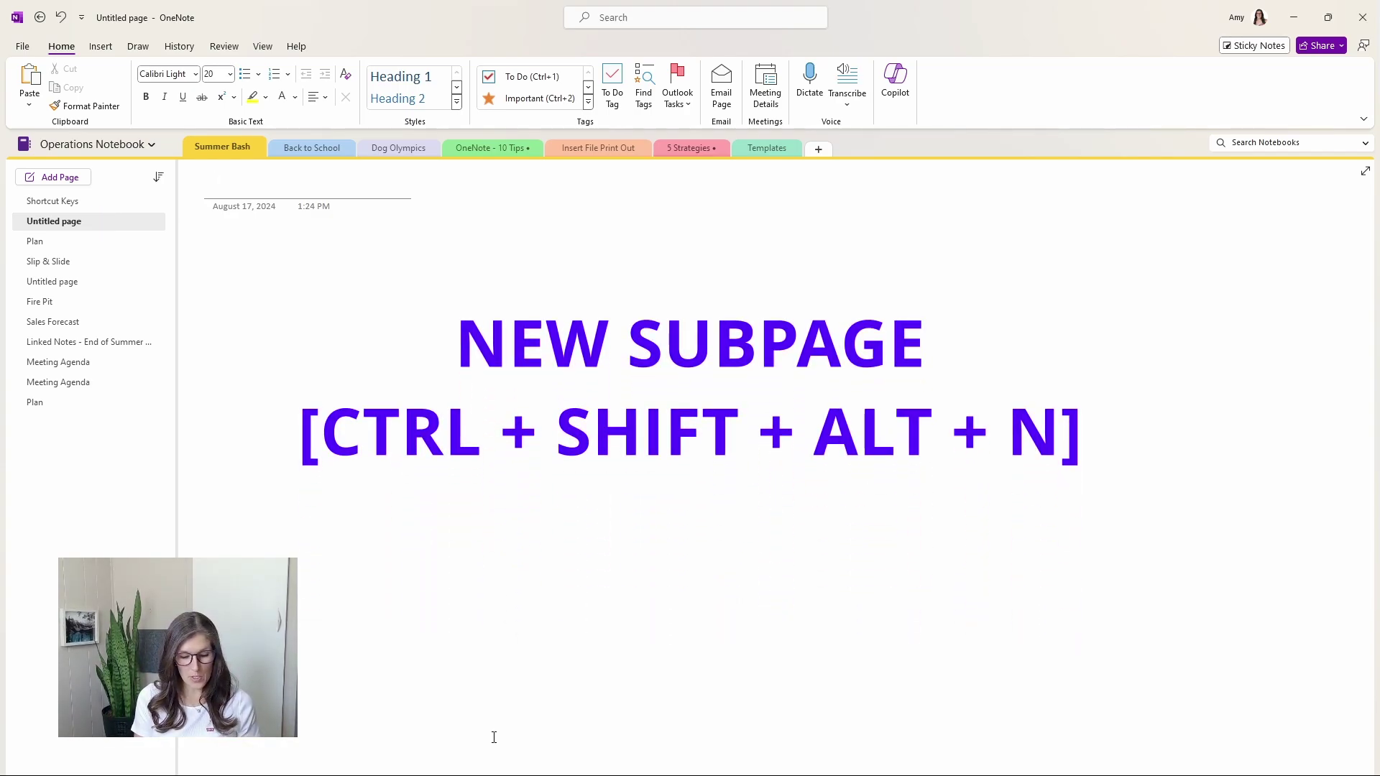
key(ctrl+shift+alt+n)
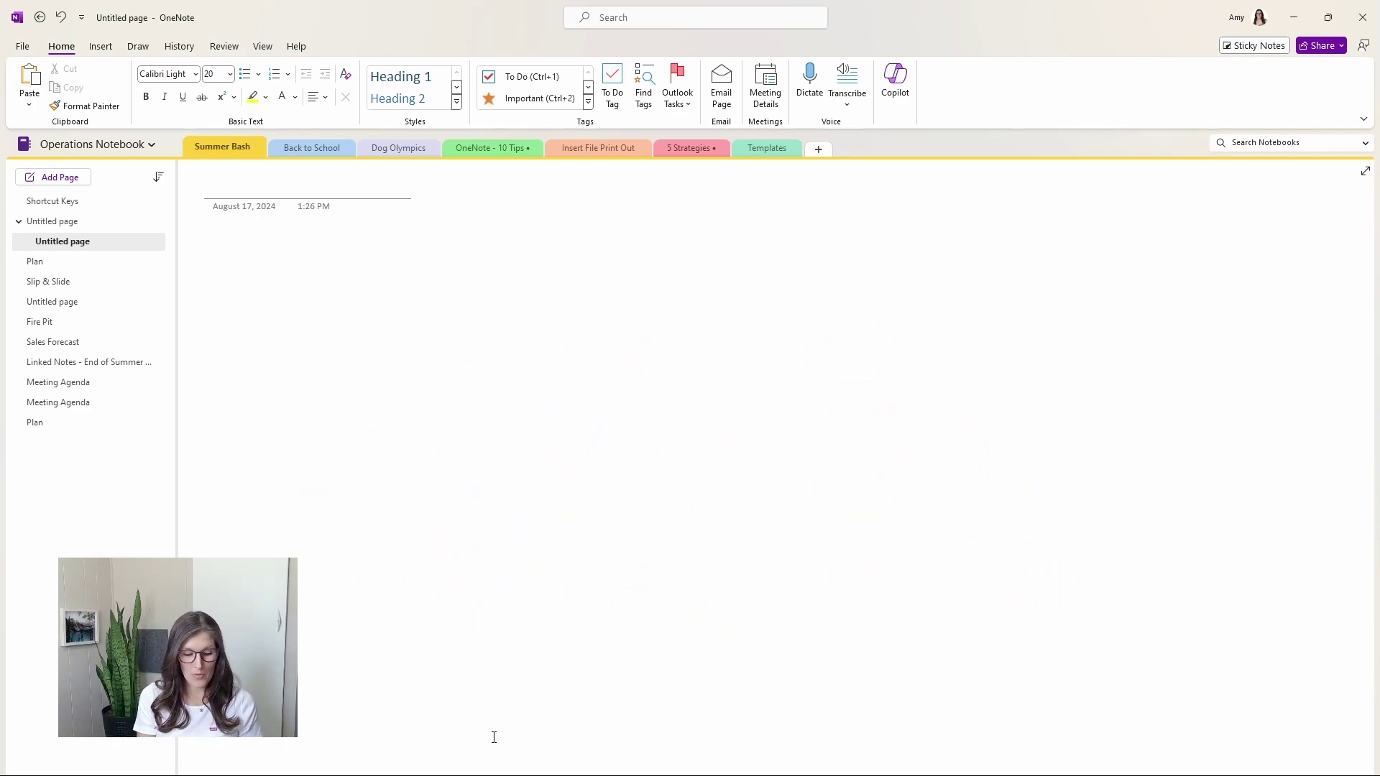
key(ctrl+t)
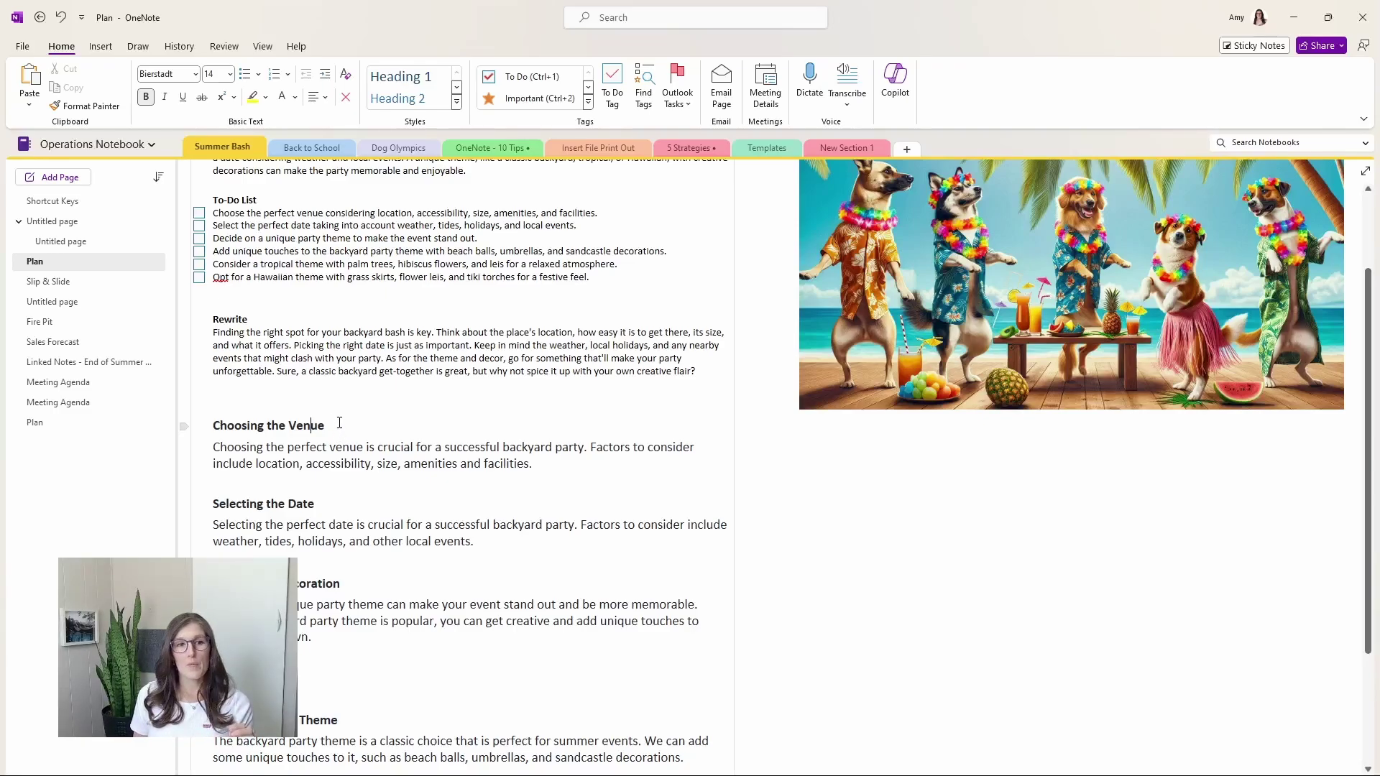
Step: Look up synonyms for 'Venue' in the Thesaurus and return to the empty subpage
drag(324, 425, 286, 426)
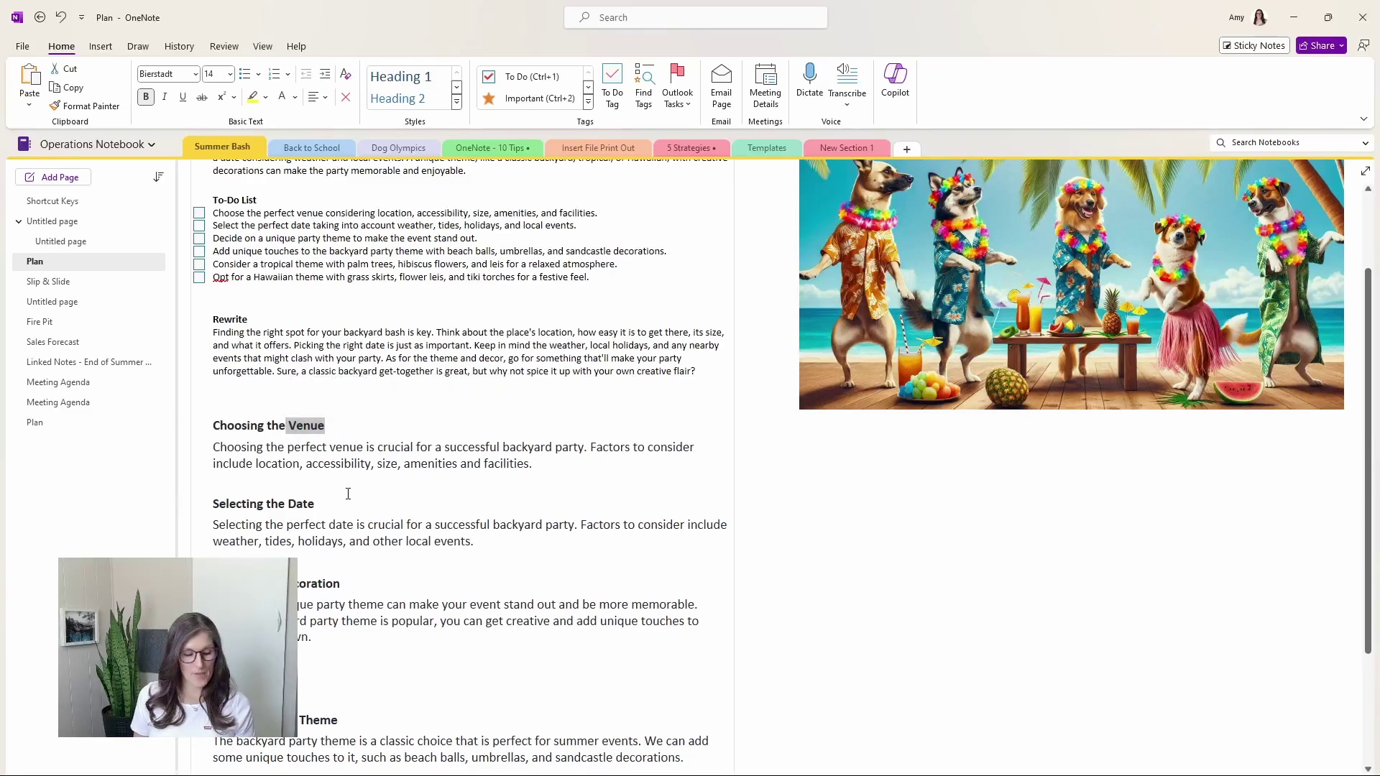
key(shift+F7)
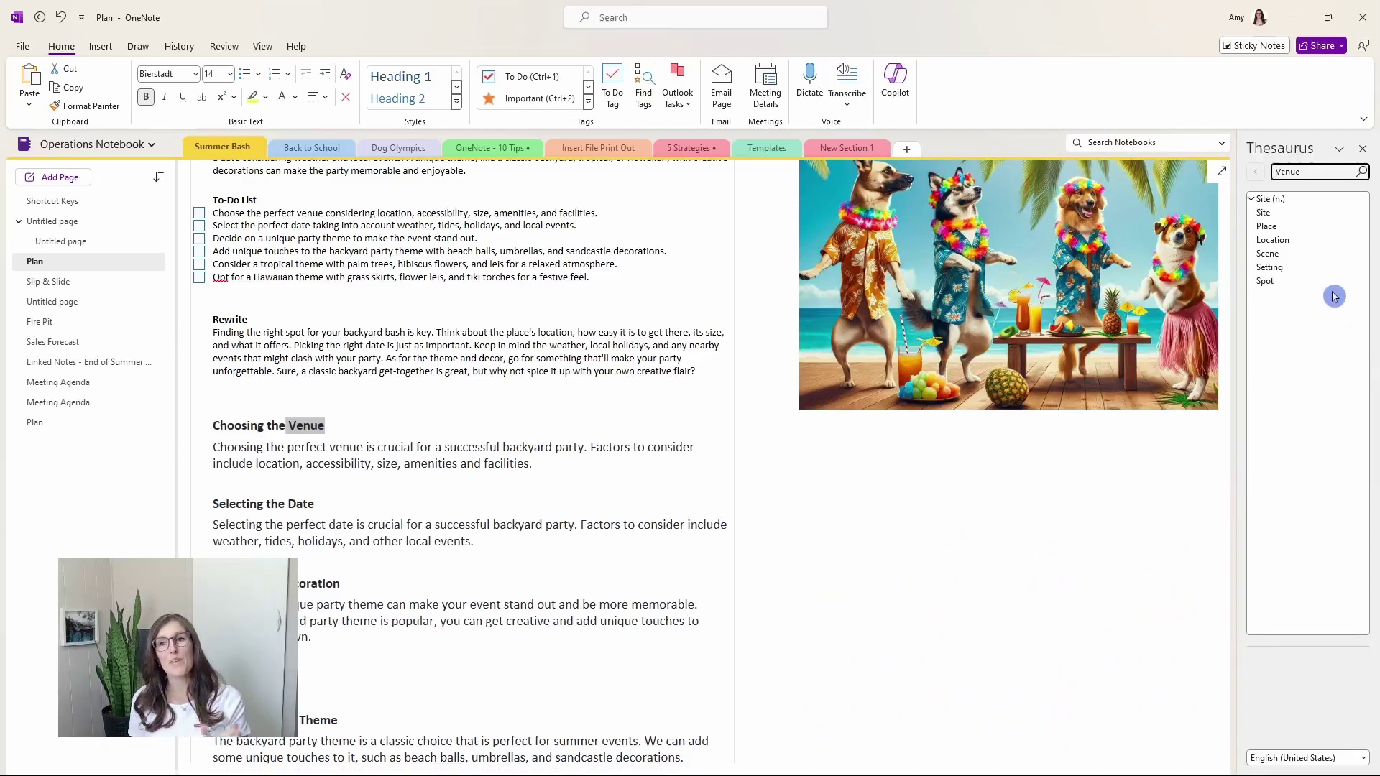
key(ctrl+Page_Up)
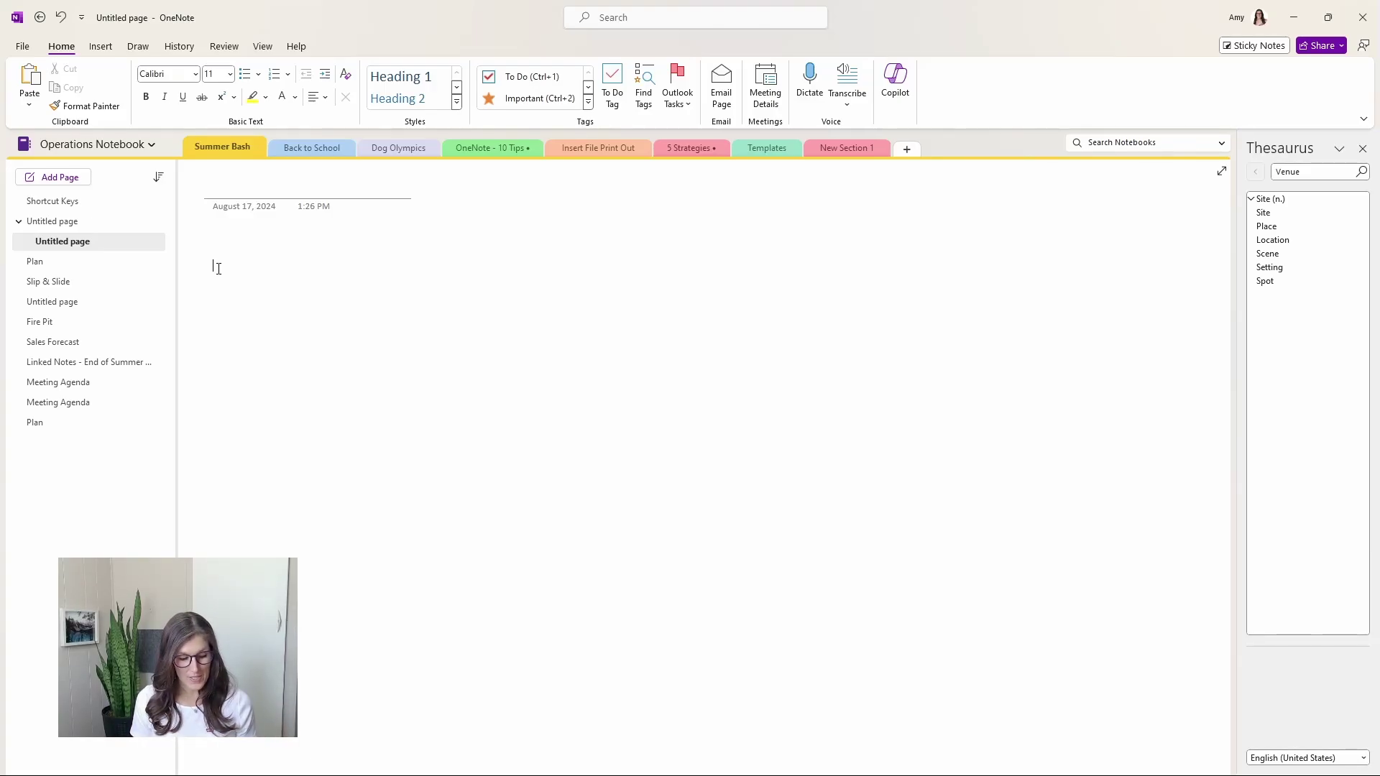
Step: Add a numbered item 'Numbered list' and a bullet item 'Bullet list'
key(ctrl+slash)
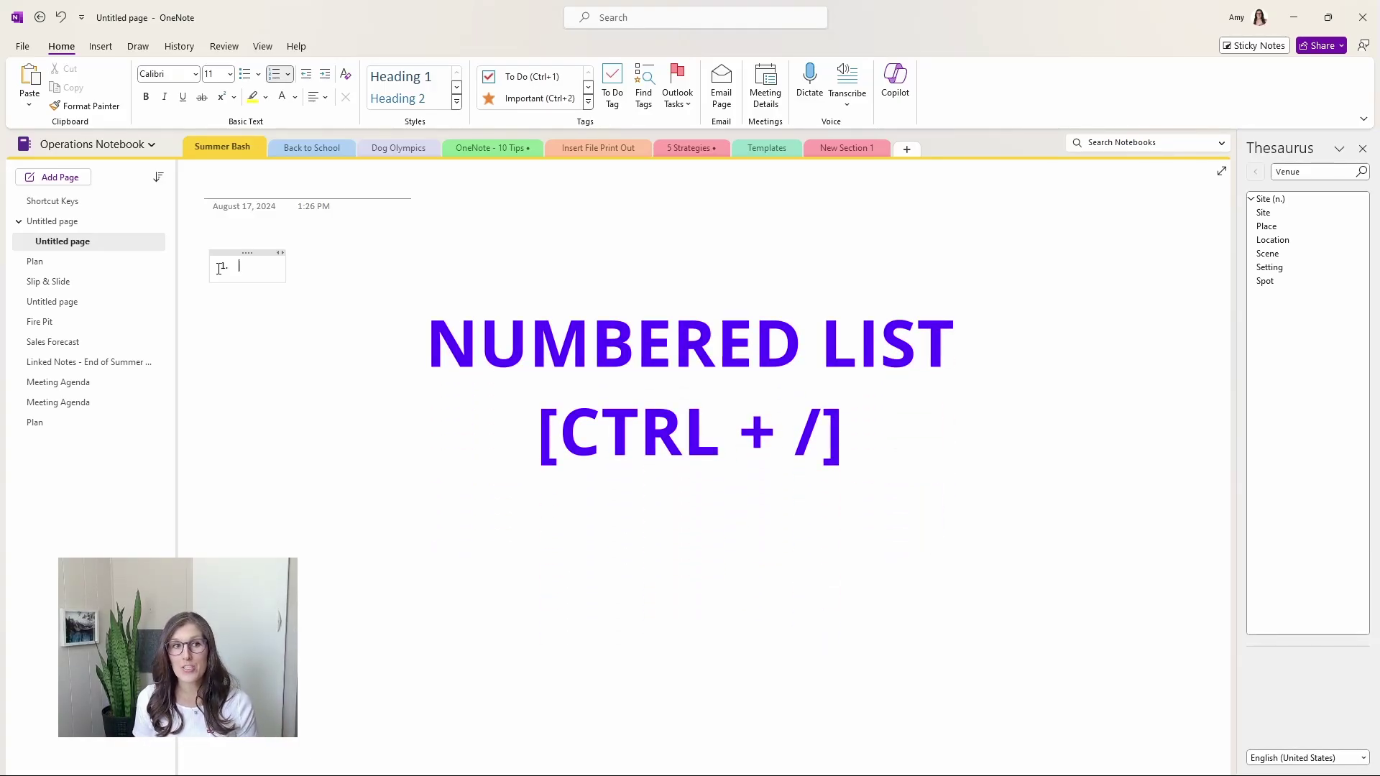
text(Numbered li)
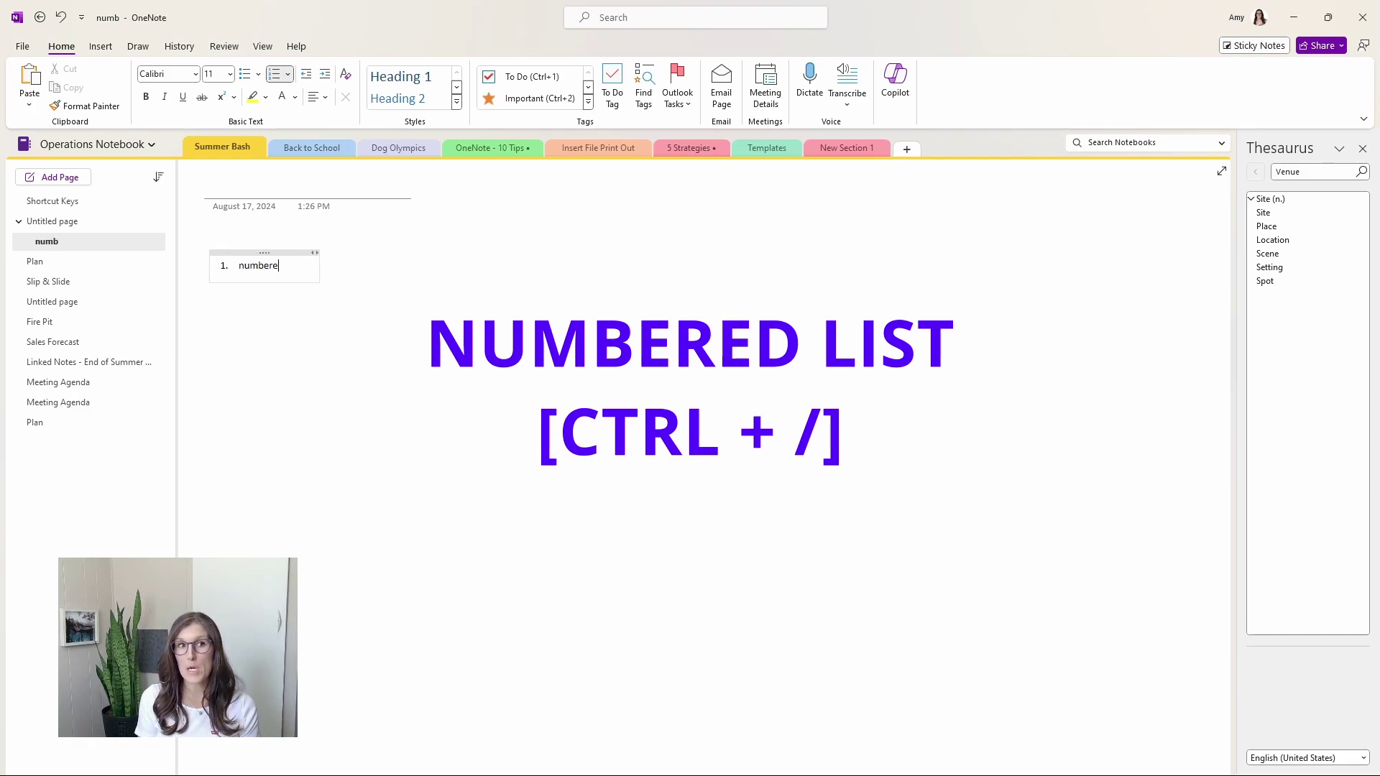
text(st)
key(Return)
key(Return)
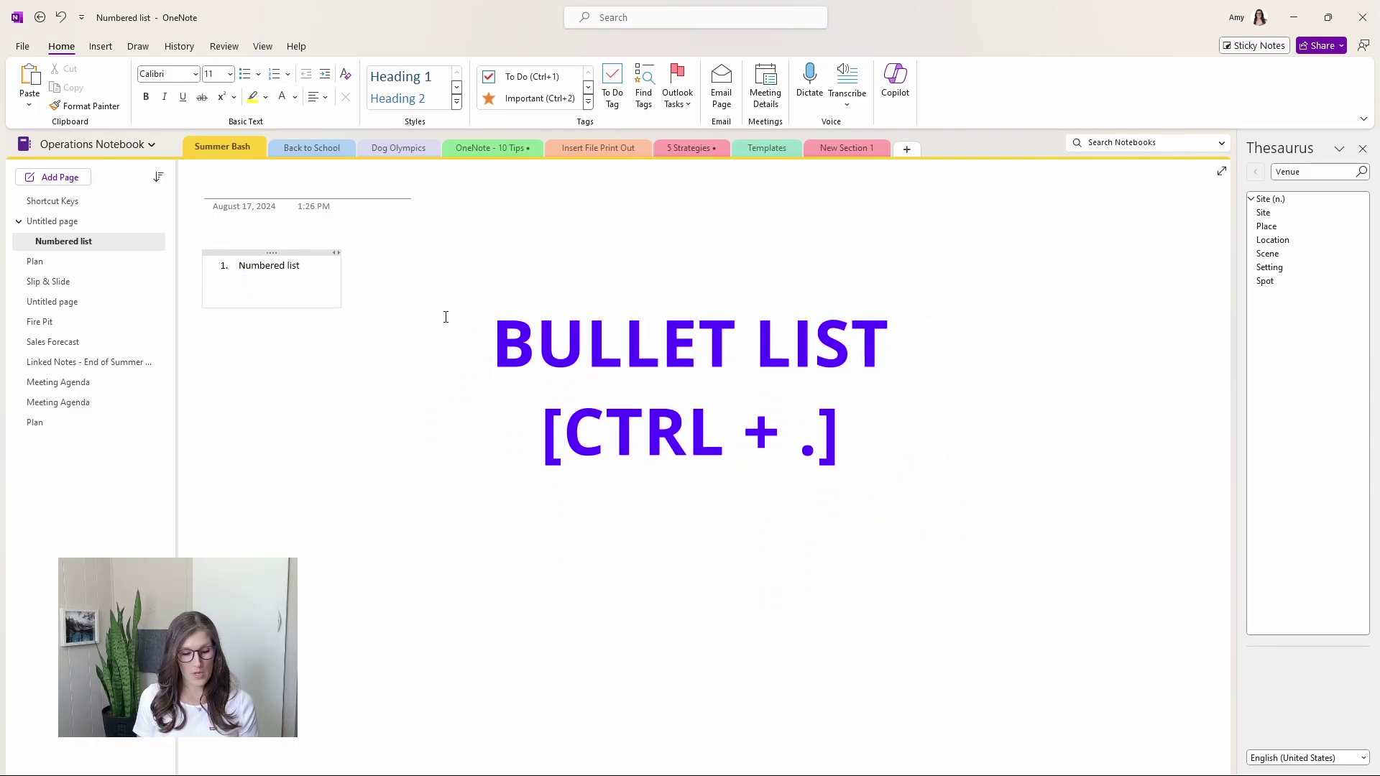
key(ctrl+period)
text(Bullet list)
key(Return)
key(Return)
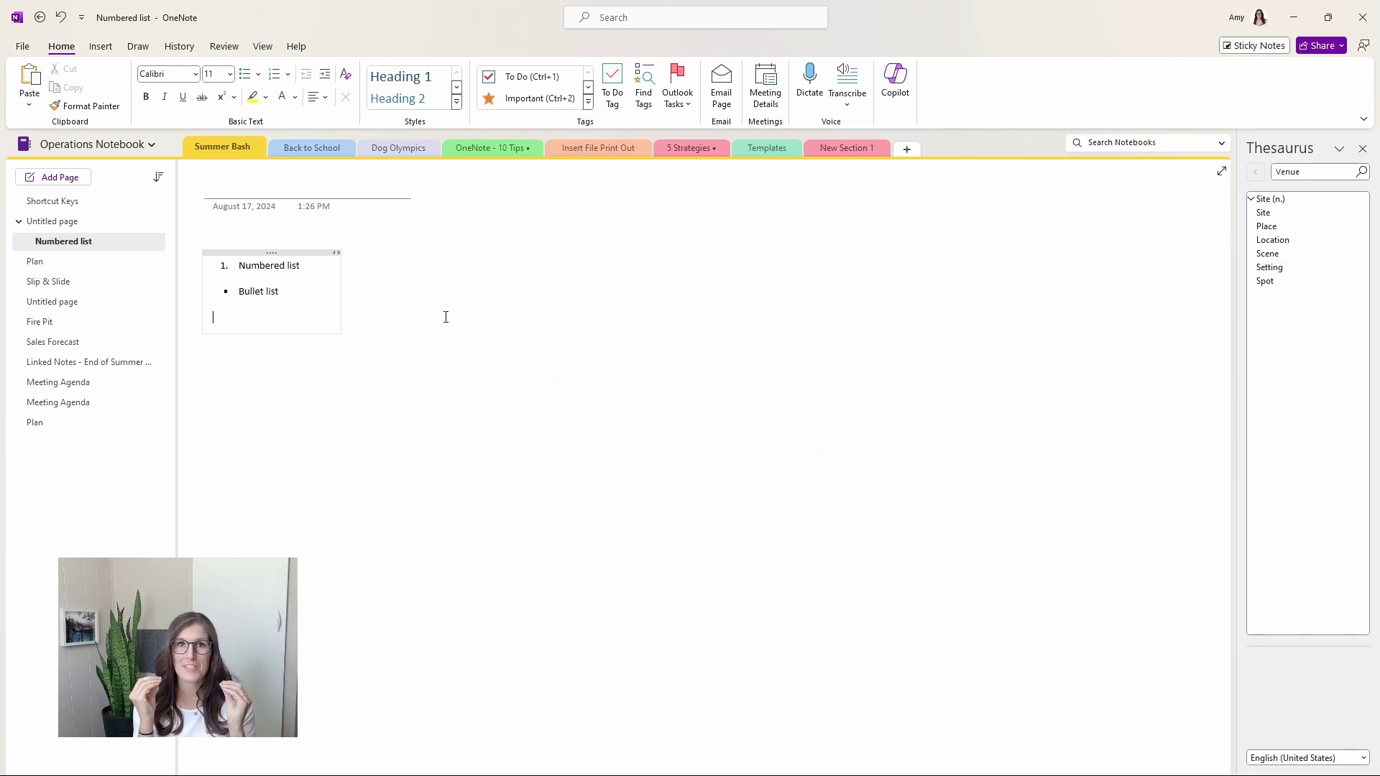
Step: Turn the word 'table' into a table with a second row, then open Sticky Notes alongside OneNote
text(table)
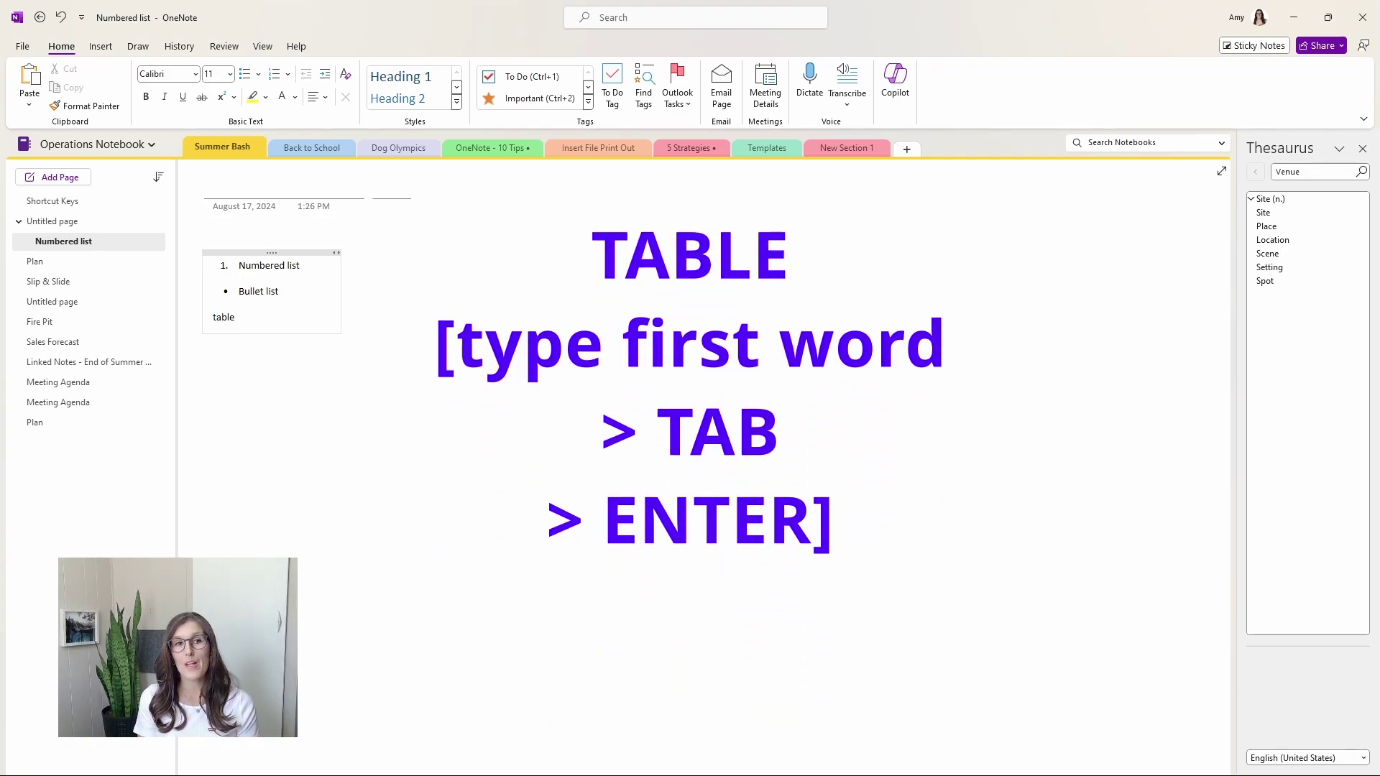
key(Tab)
key(Tab)
key(Tab)
key(Tab)
key(Tab)
key(Tab)
key(Tab)
key(Tab)
key(Tab)
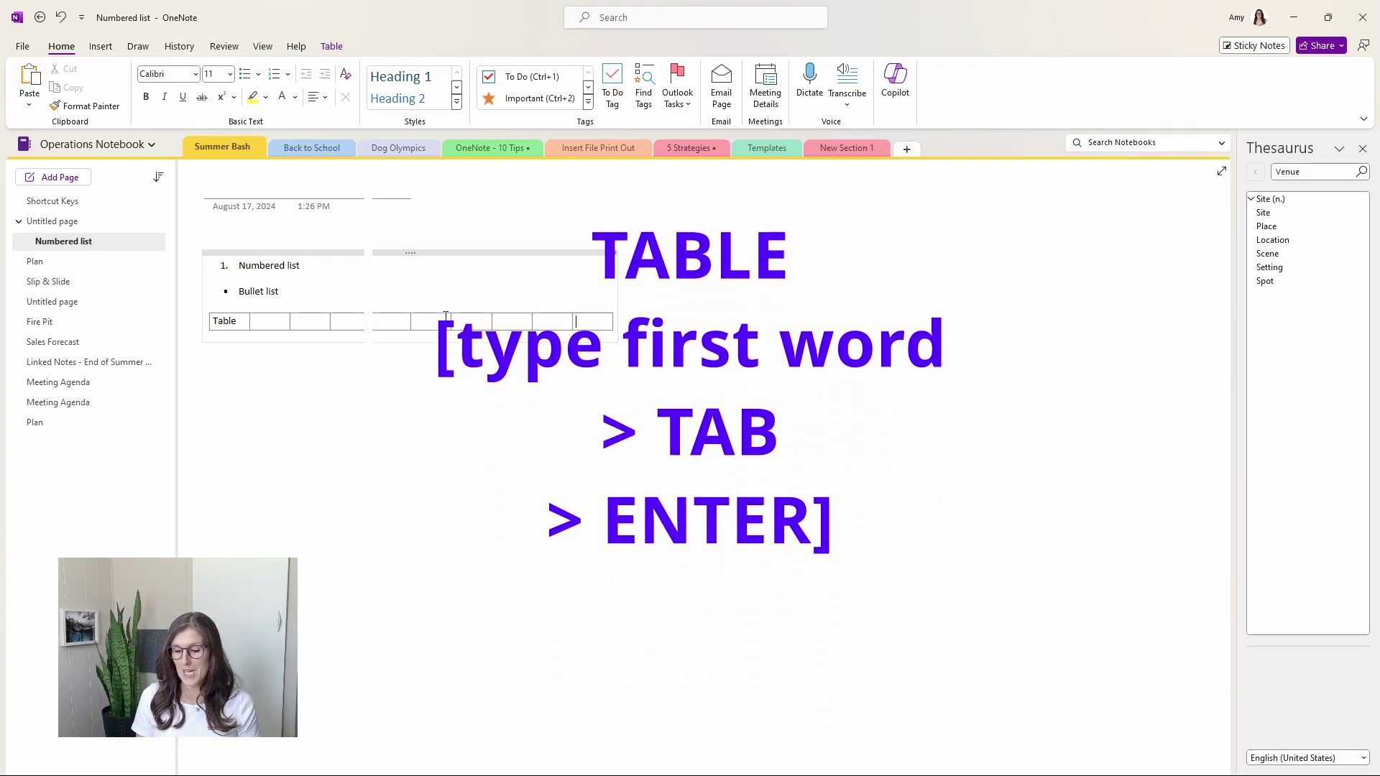
key(Return)
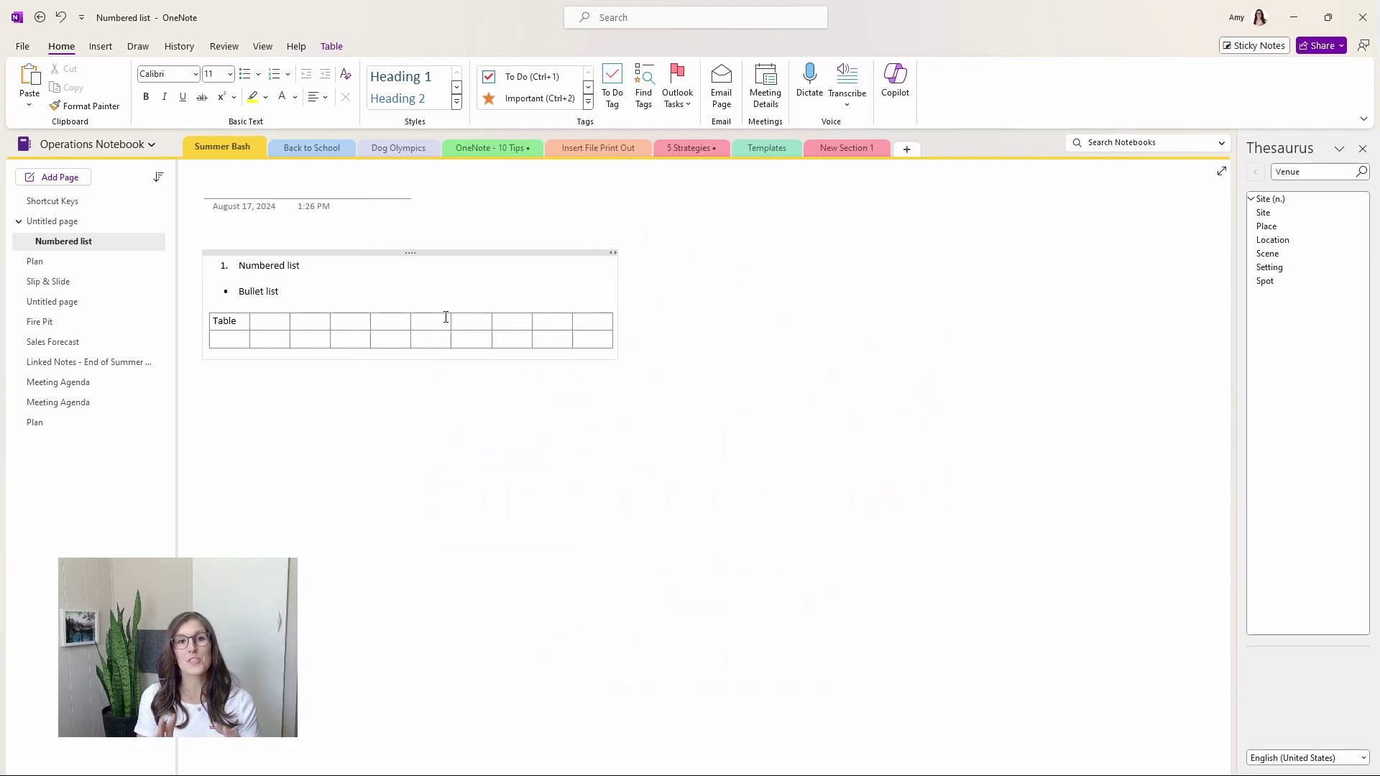
click(222, 432)
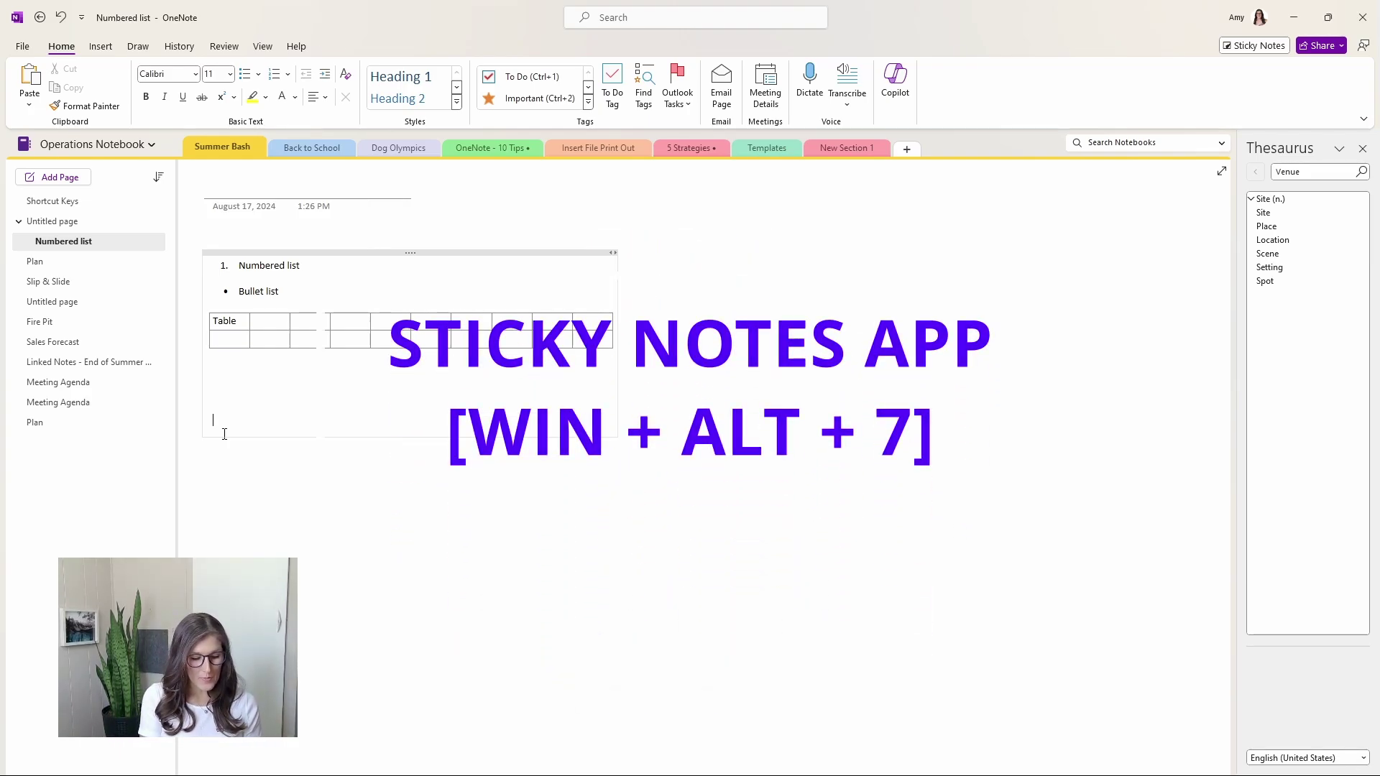
key(super+alt+7)
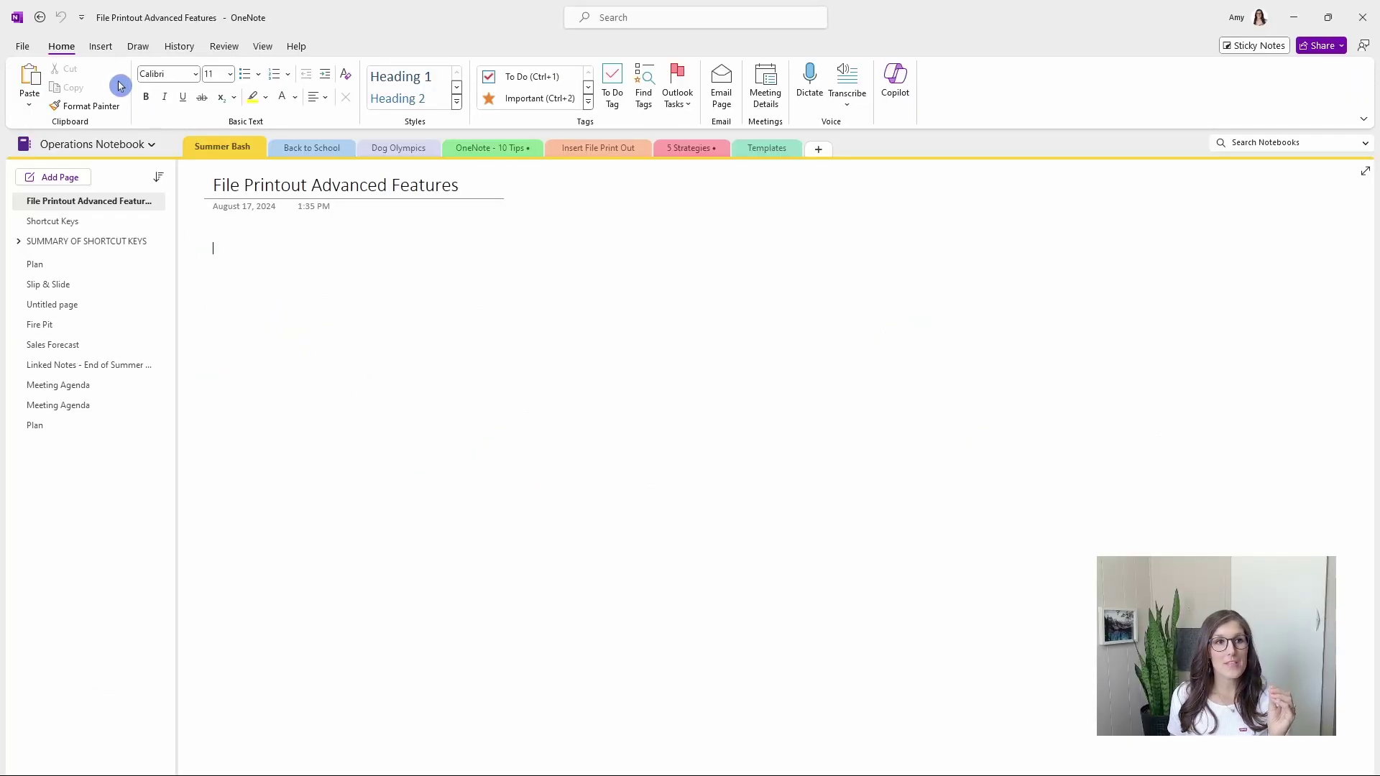
Step: Insert the 'End of Summer Bash' Word document as a file printout and scroll through its pages
click(100, 46)
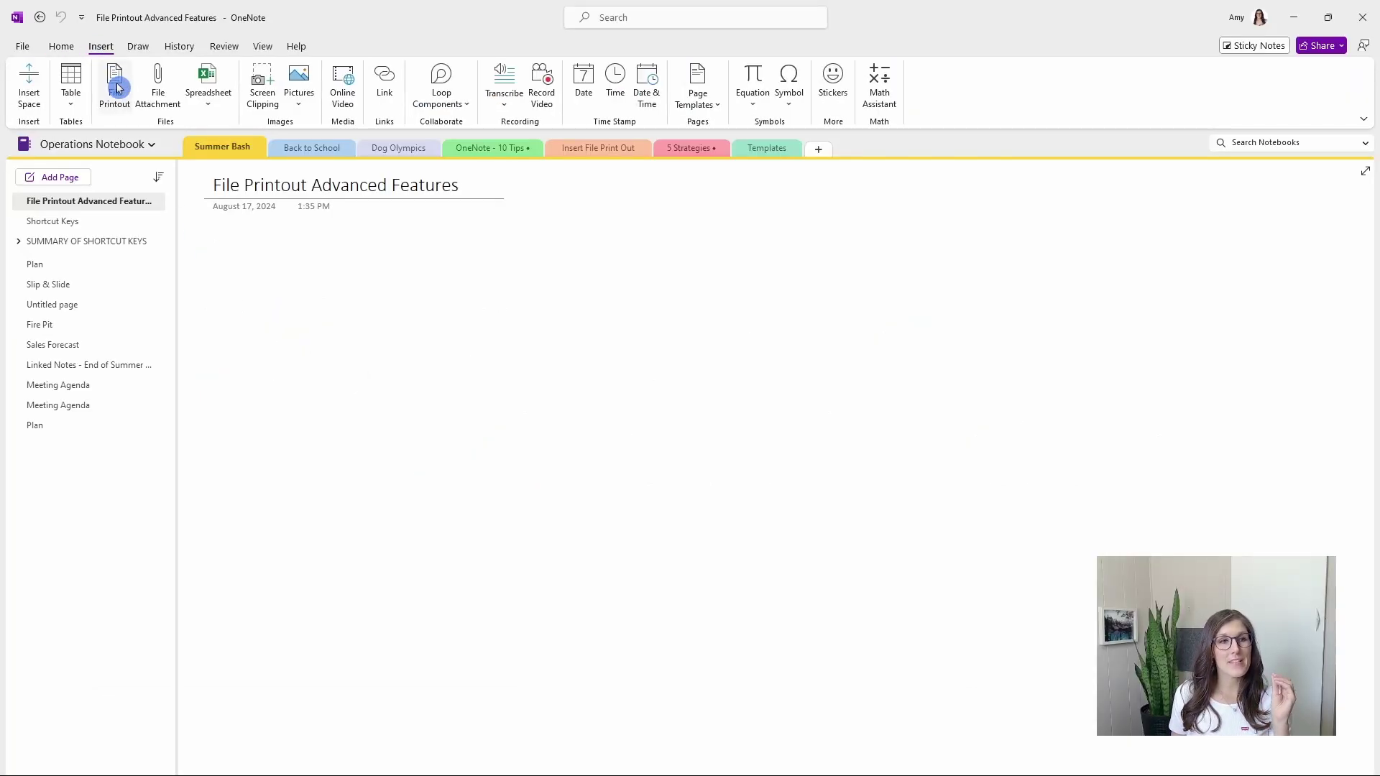
click(108, 72)
click(325, 121)
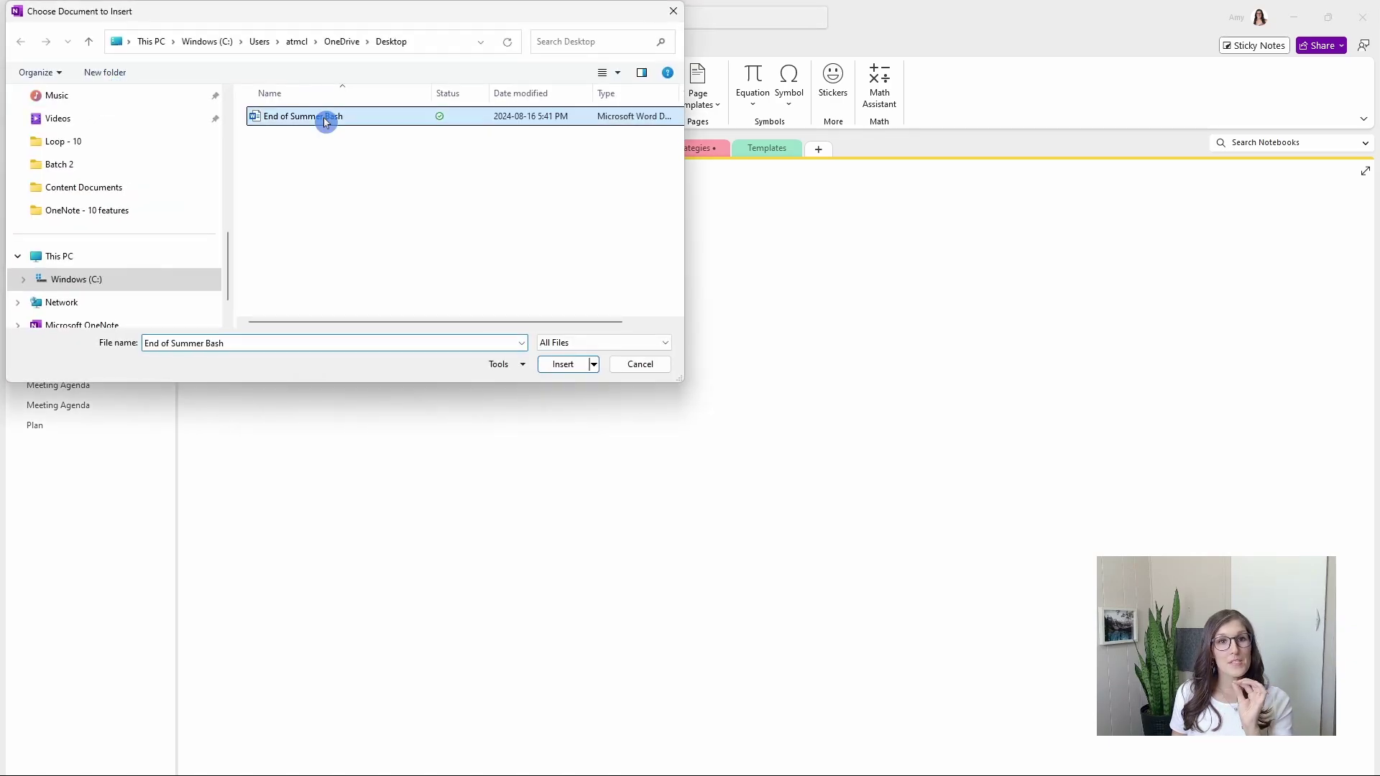
click(559, 364)
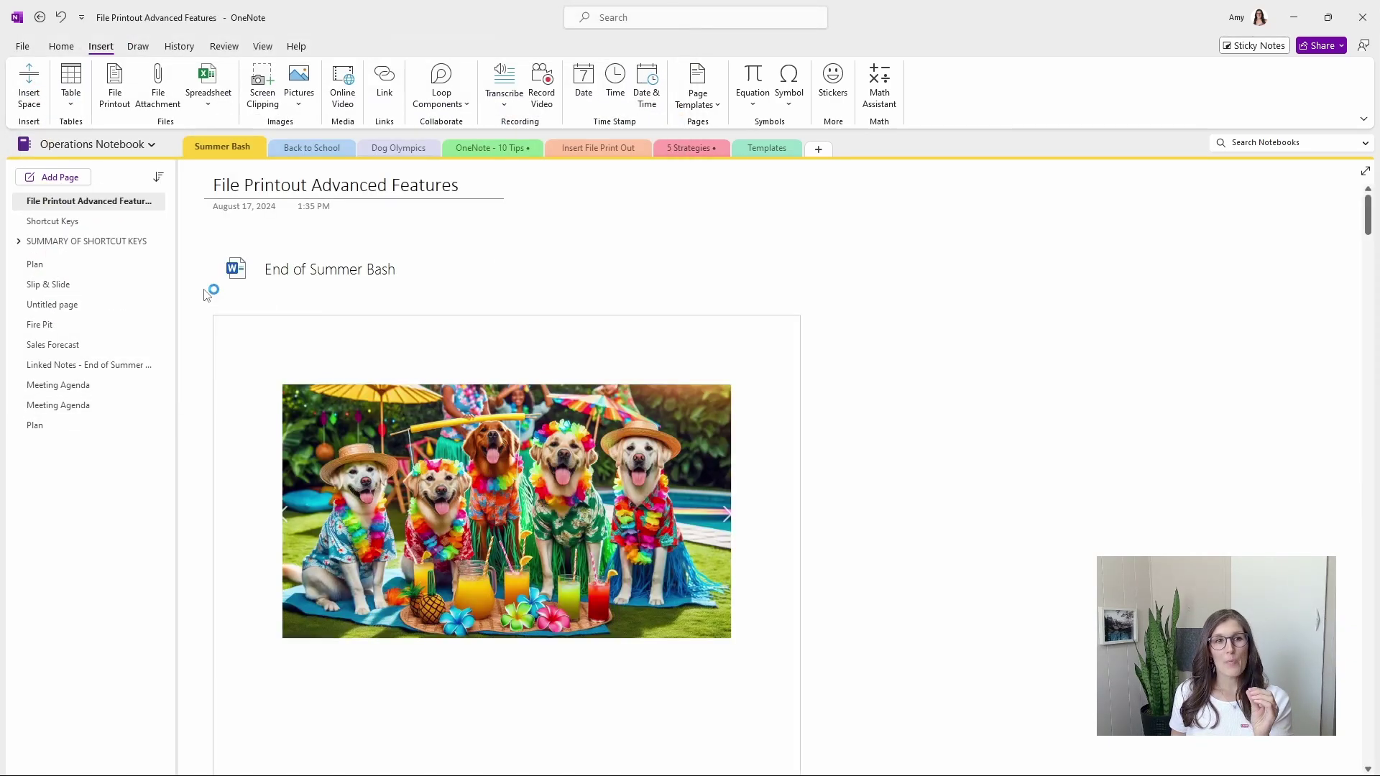
mouse_move(236, 270)
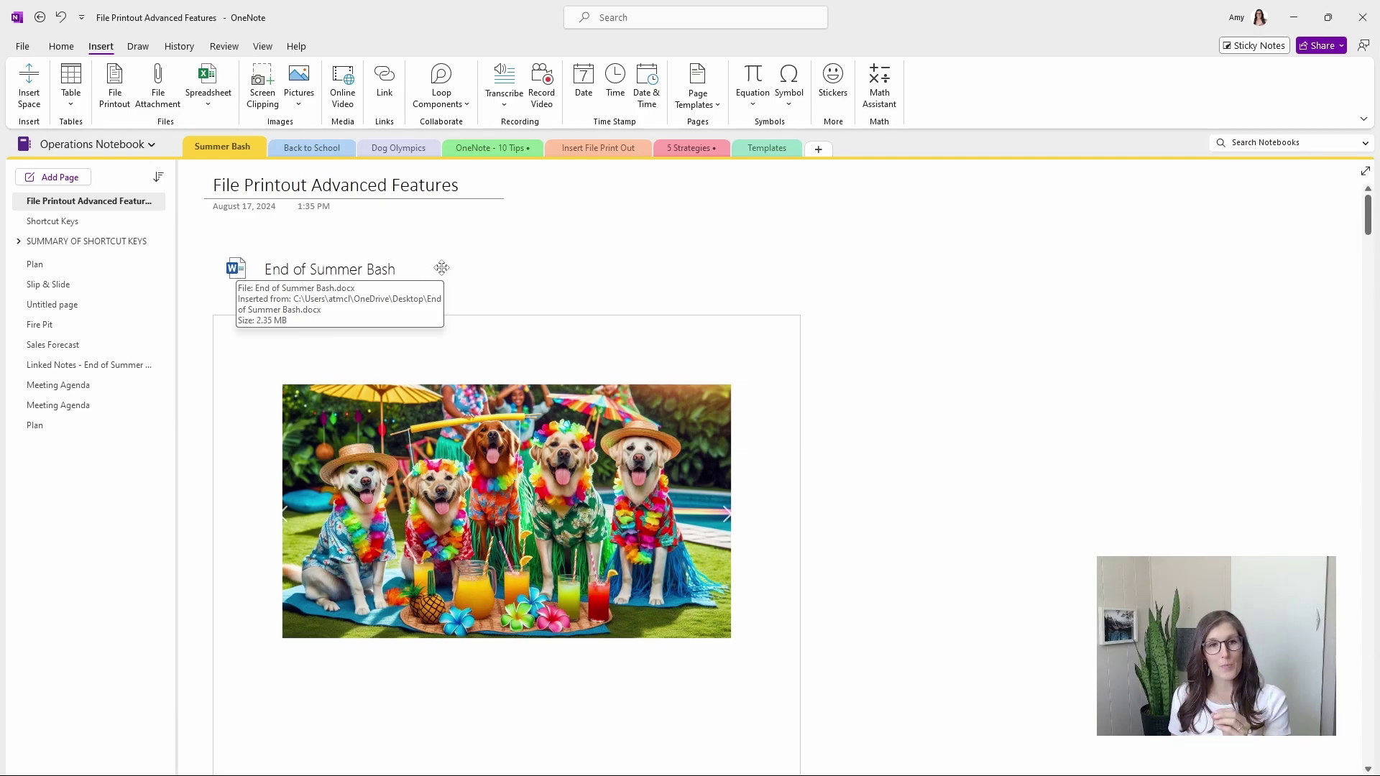
click(769, 327)
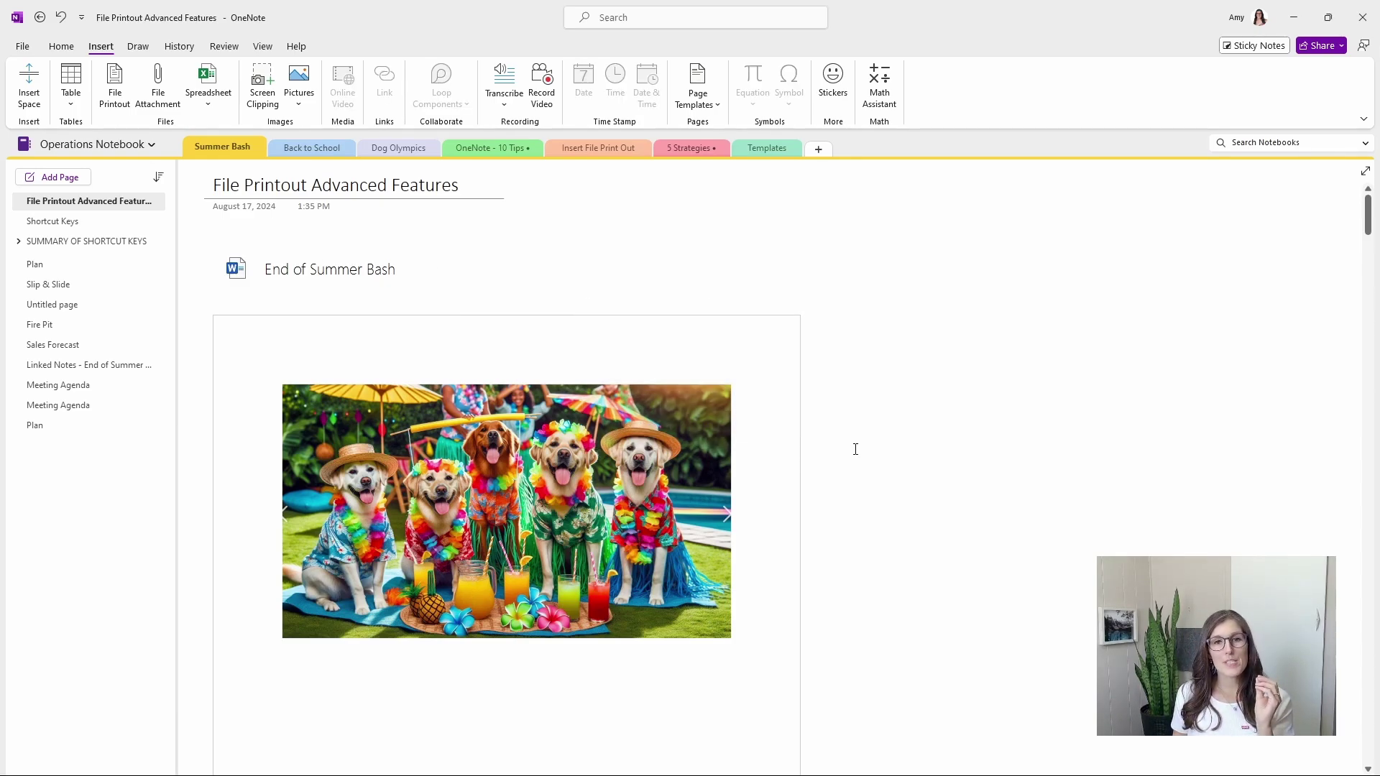
scroll(856, 457, down, 15)
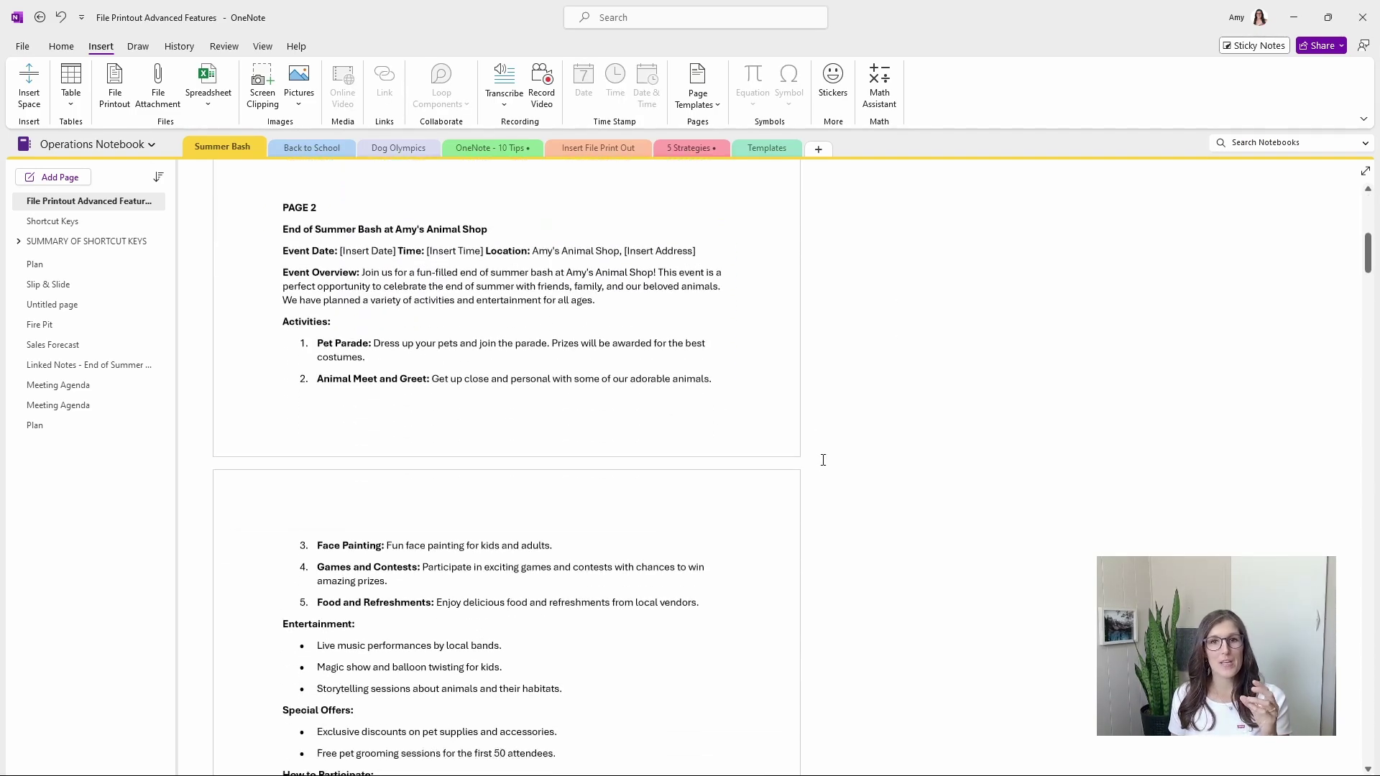
scroll(823, 459, down, 12)
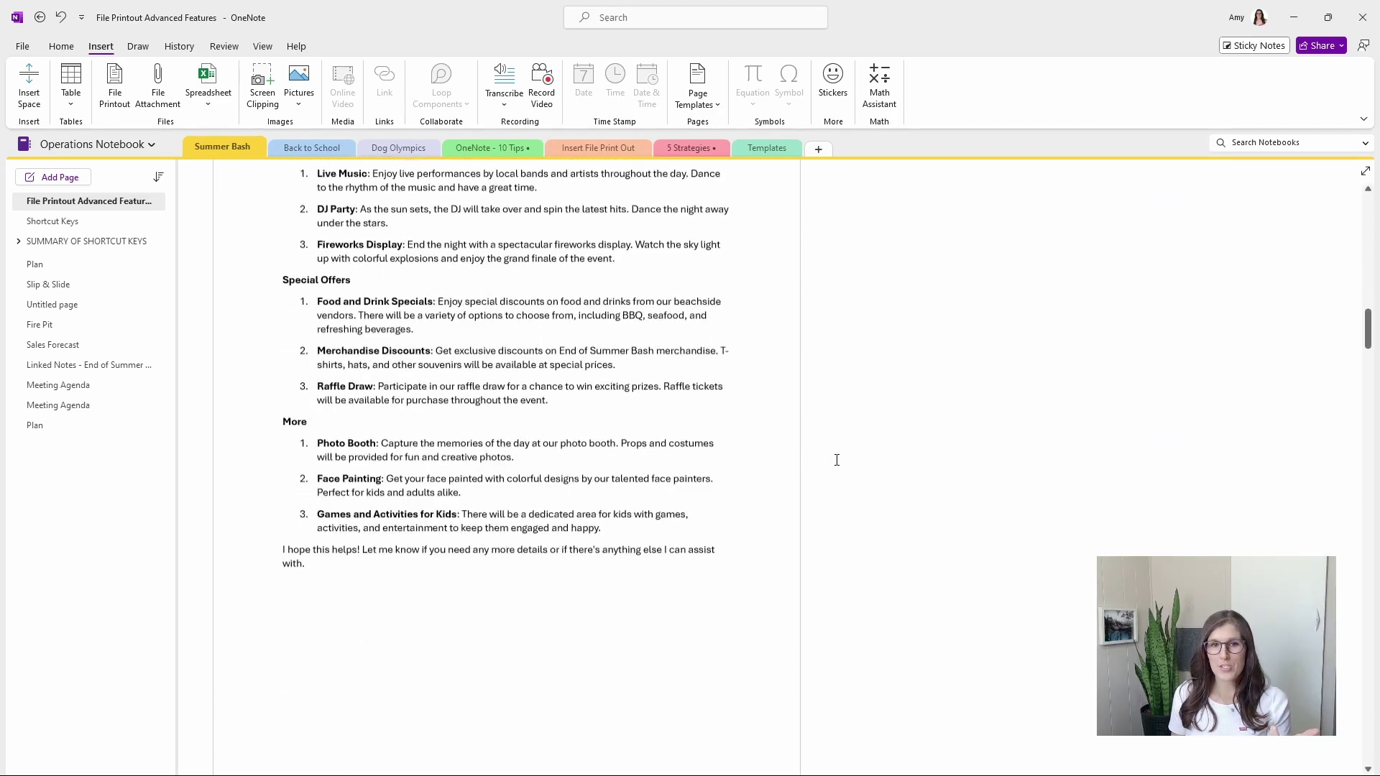
scroll(826, 449, down, 10)
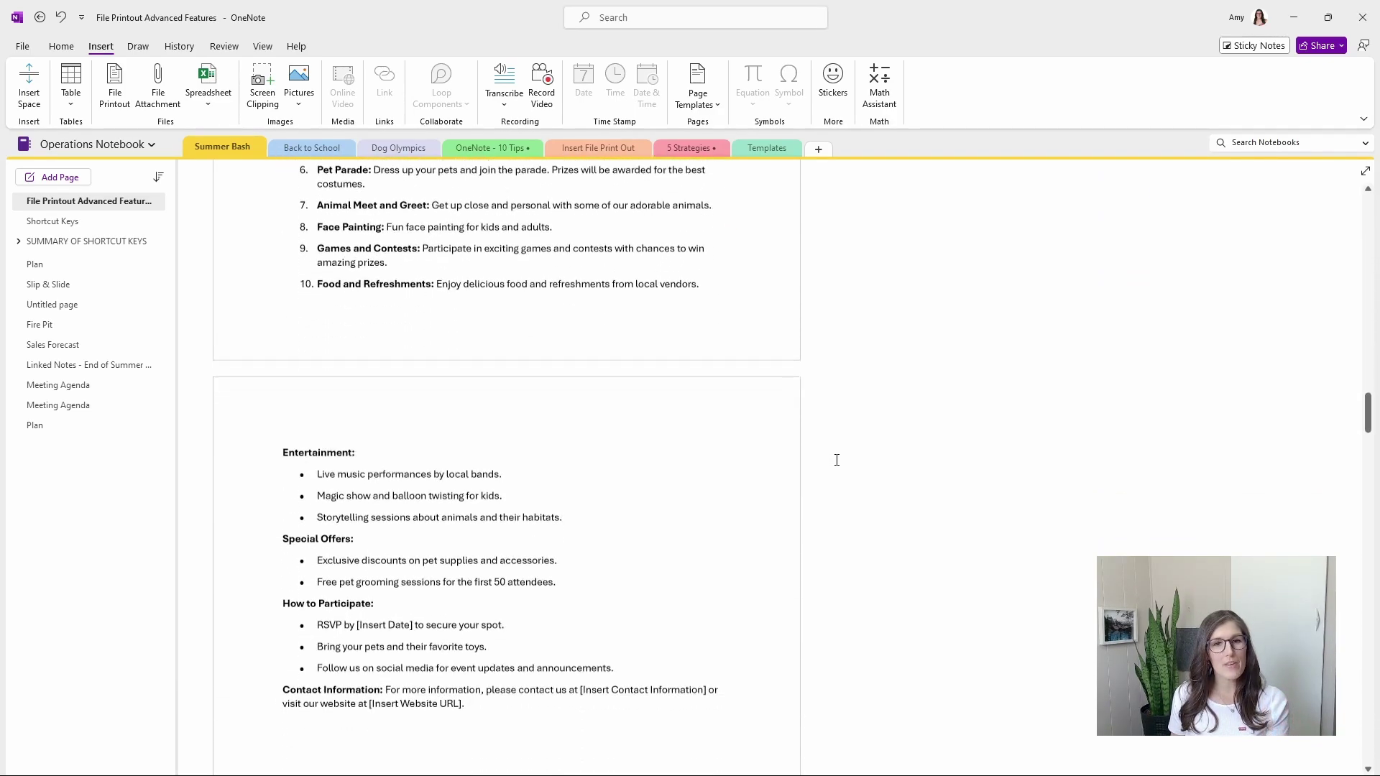
click(748, 405)
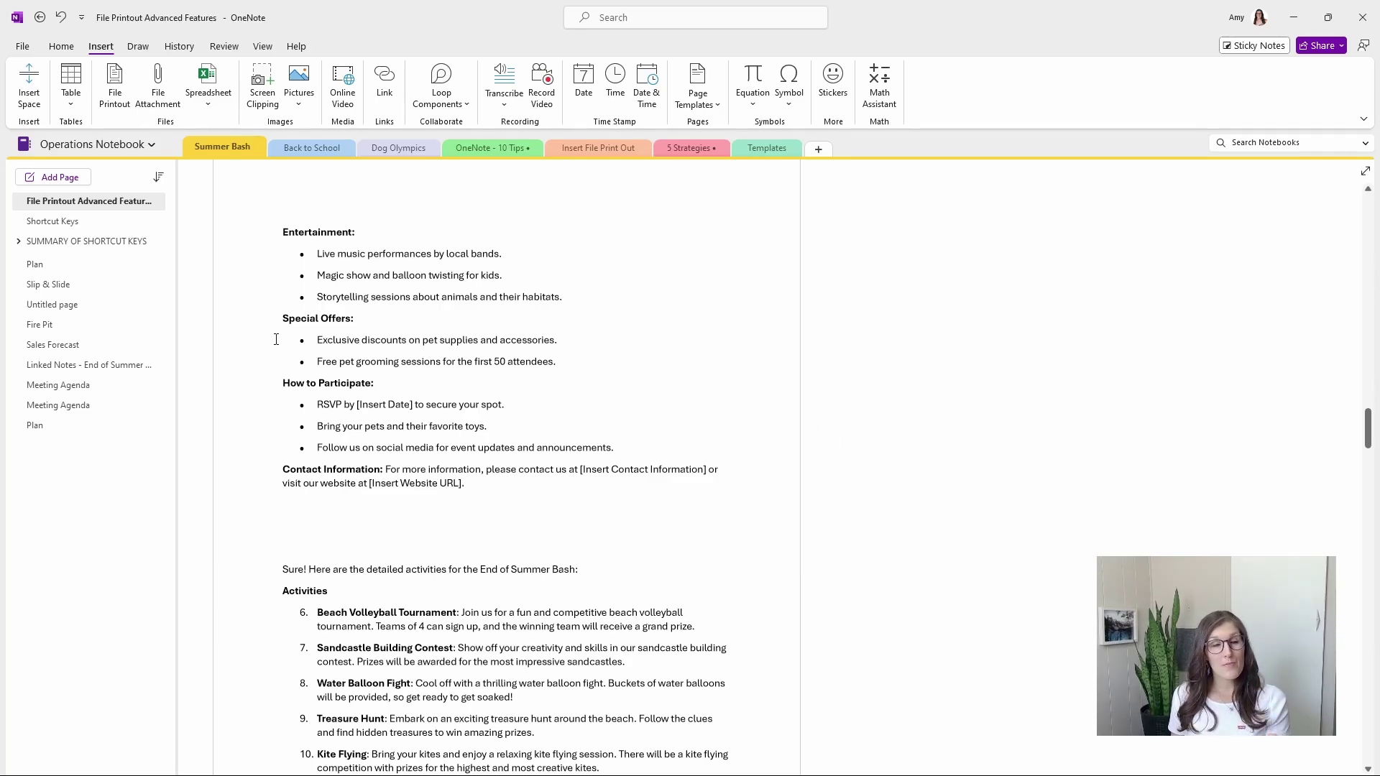
Step: In Advanced options, enable 'Insert long printouts on multiple pages' and disable setting printouts as background
click(23, 47)
click(74, 749)
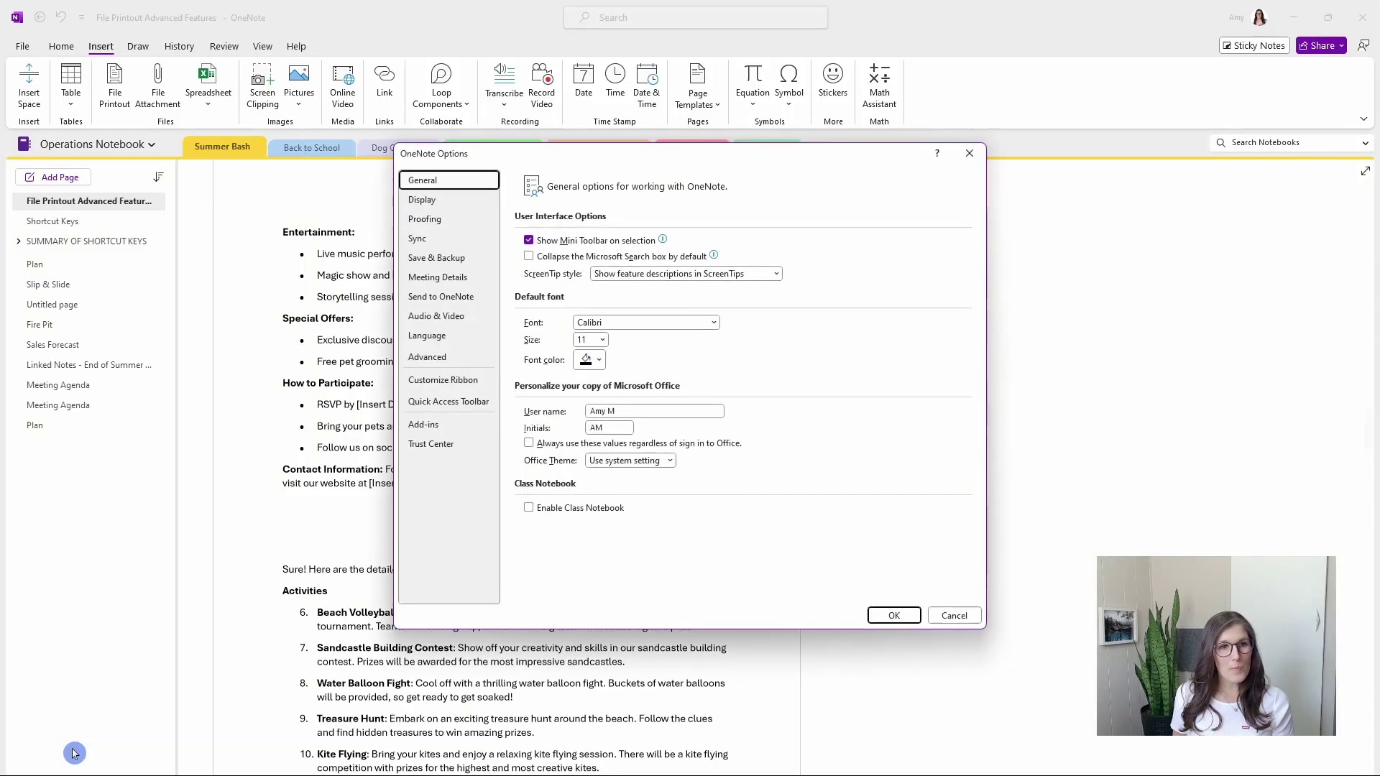
click(449, 361)
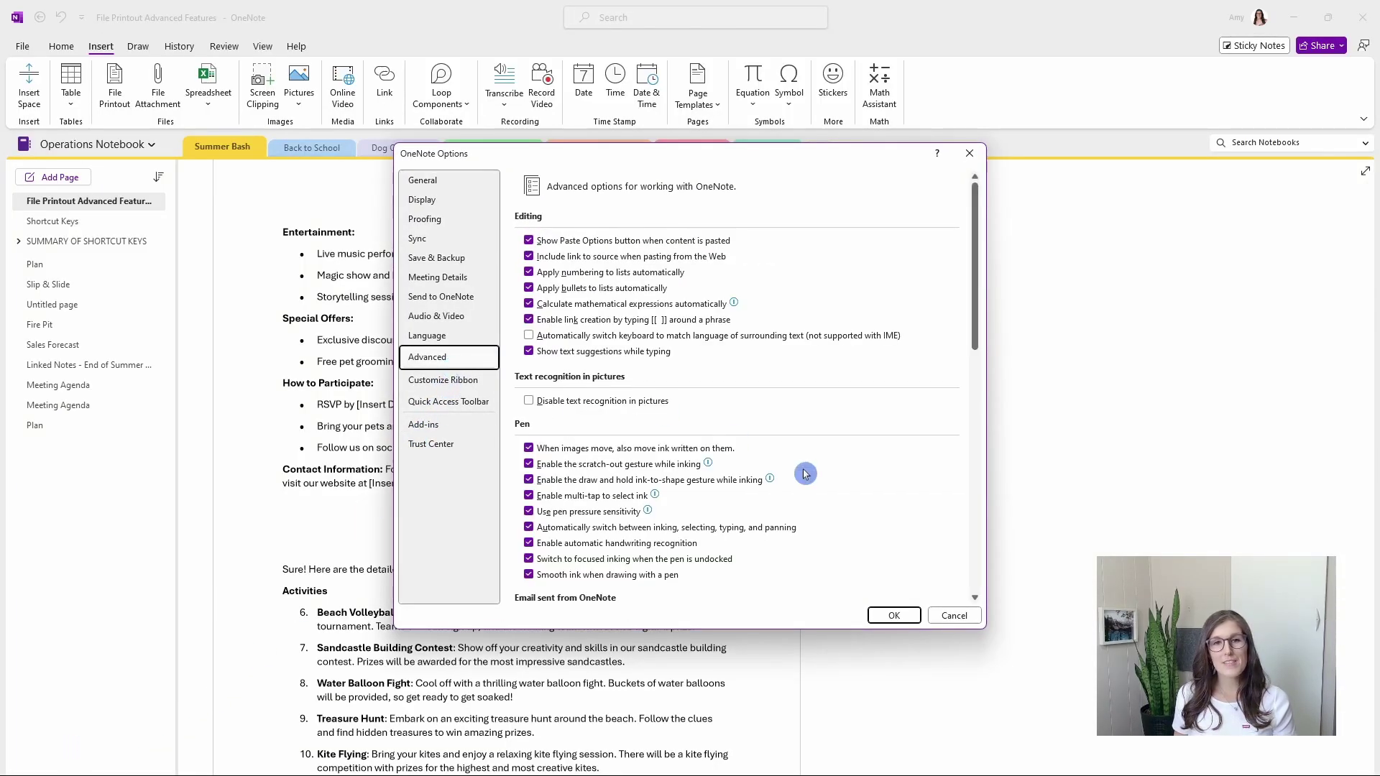
drag(975, 209, 968, 508)
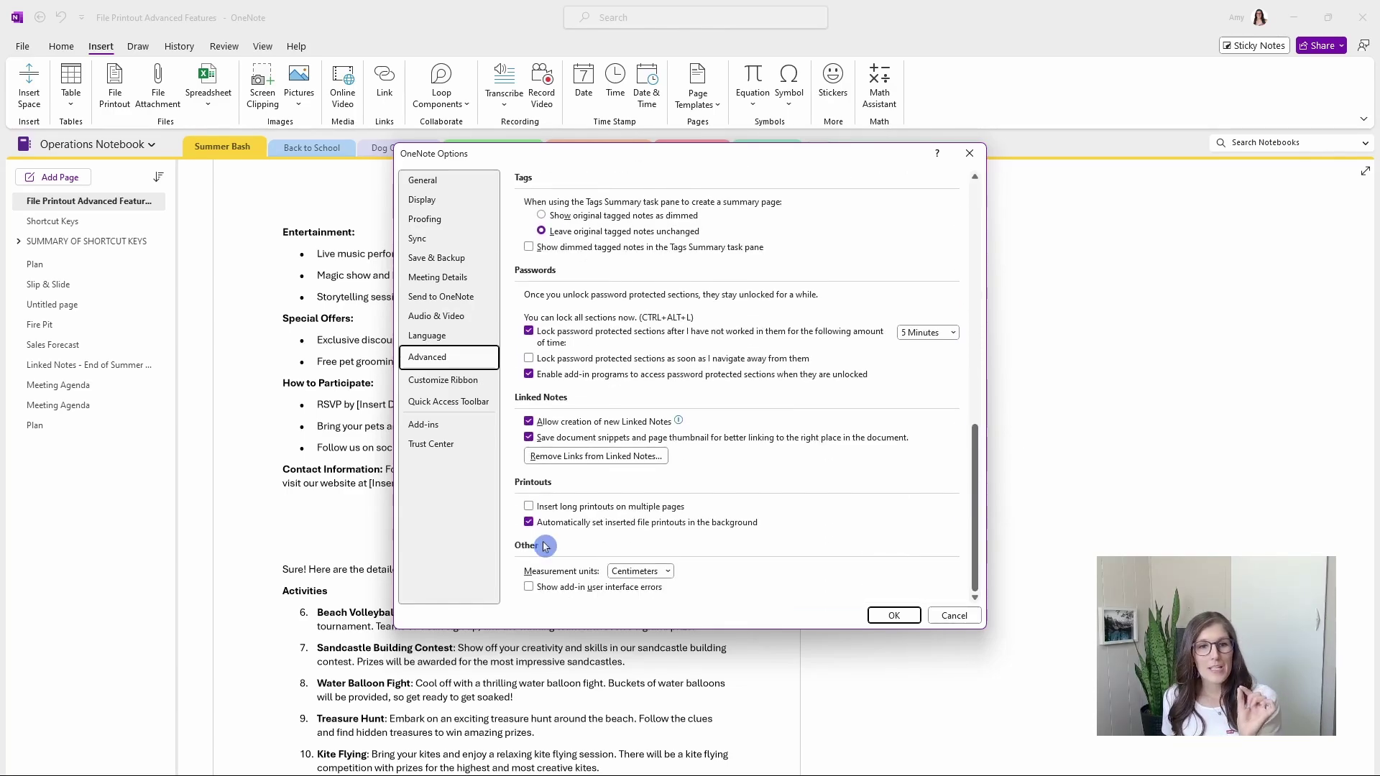
click(529, 509)
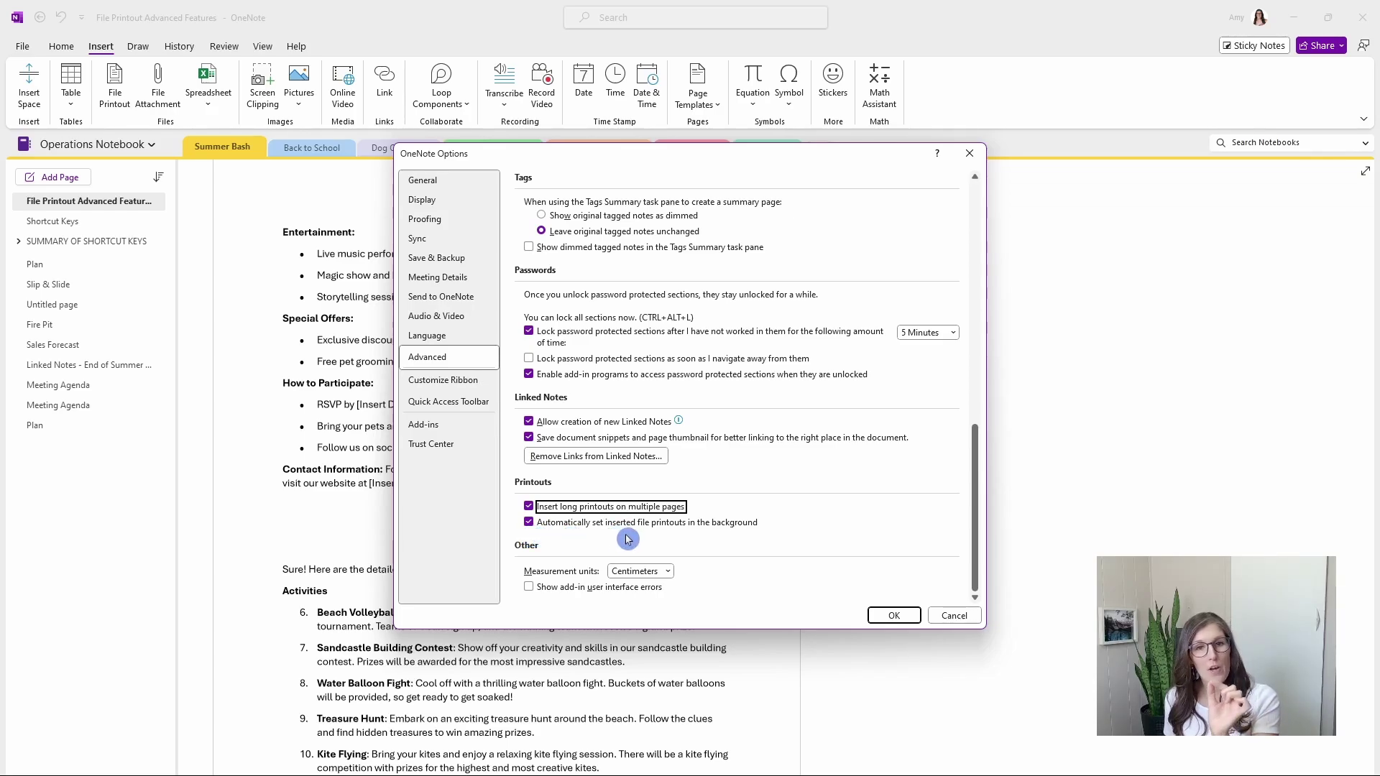
click(530, 525)
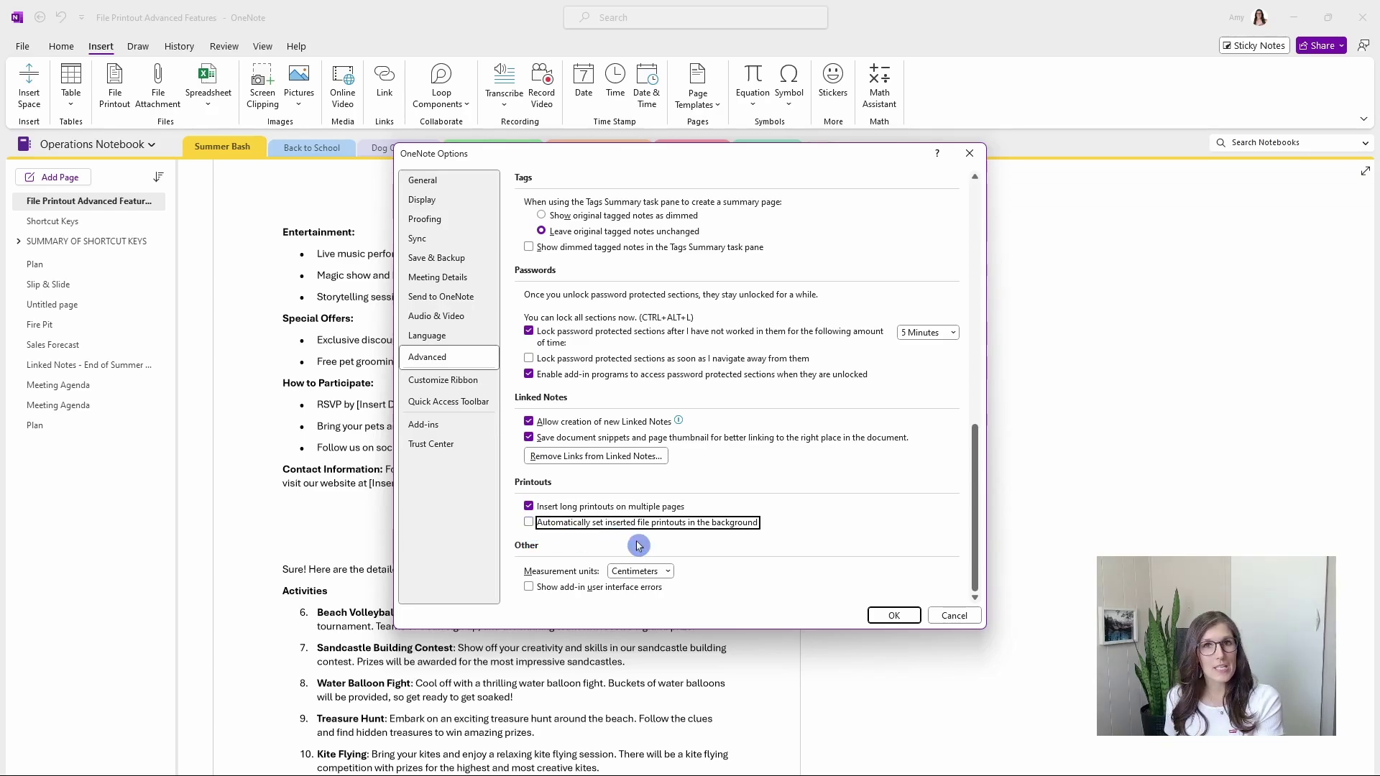
click(893, 615)
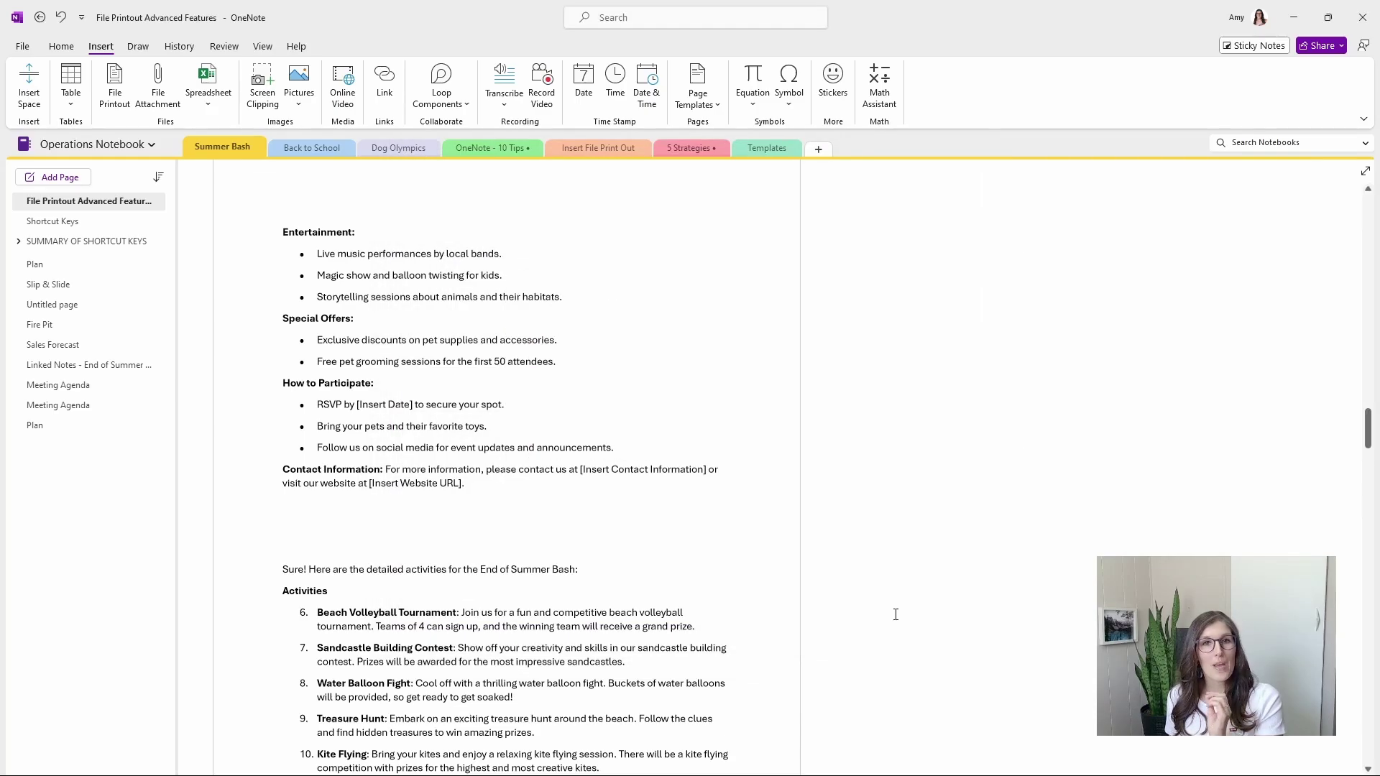
Step: Add a new page and insert 'End of Summer Bash' as a file printout, then select its page entry
click(60, 176)
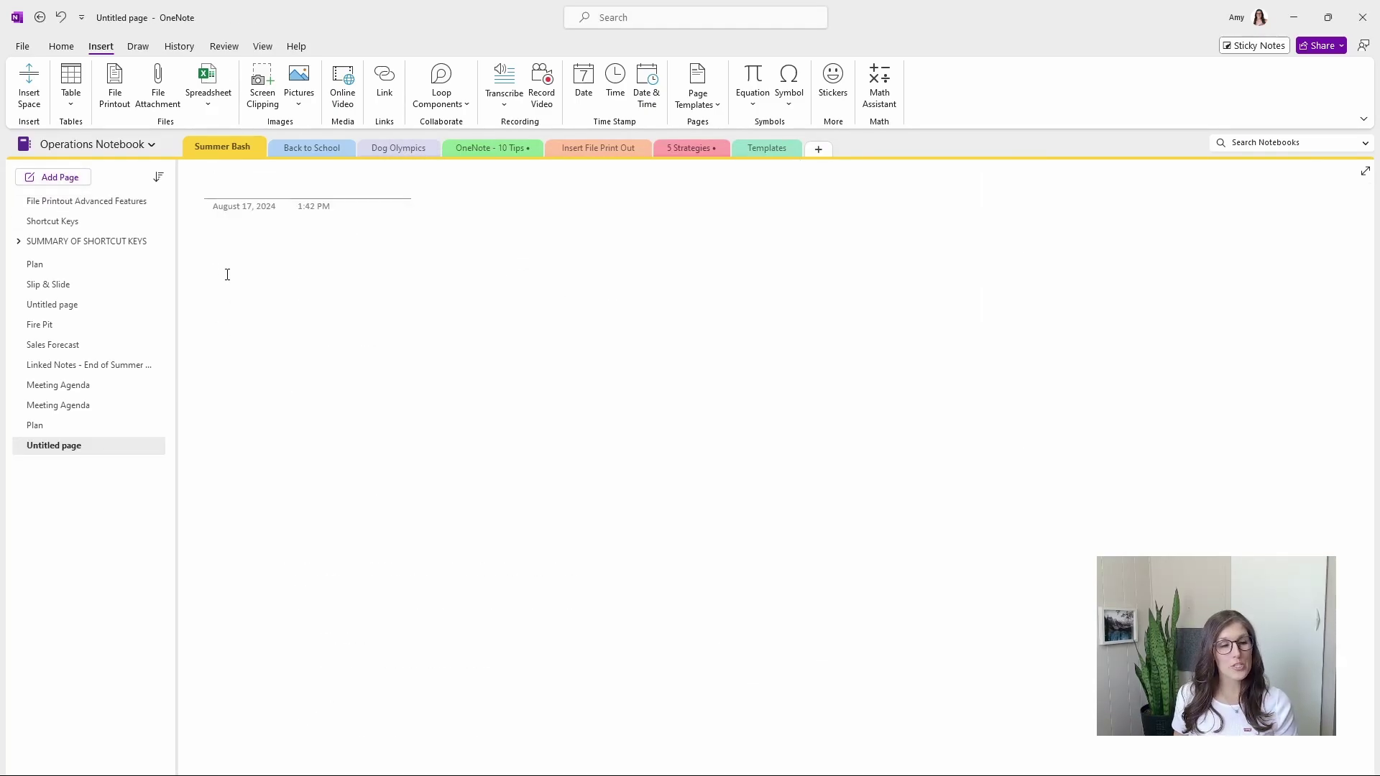
click(196, 243)
click(115, 85)
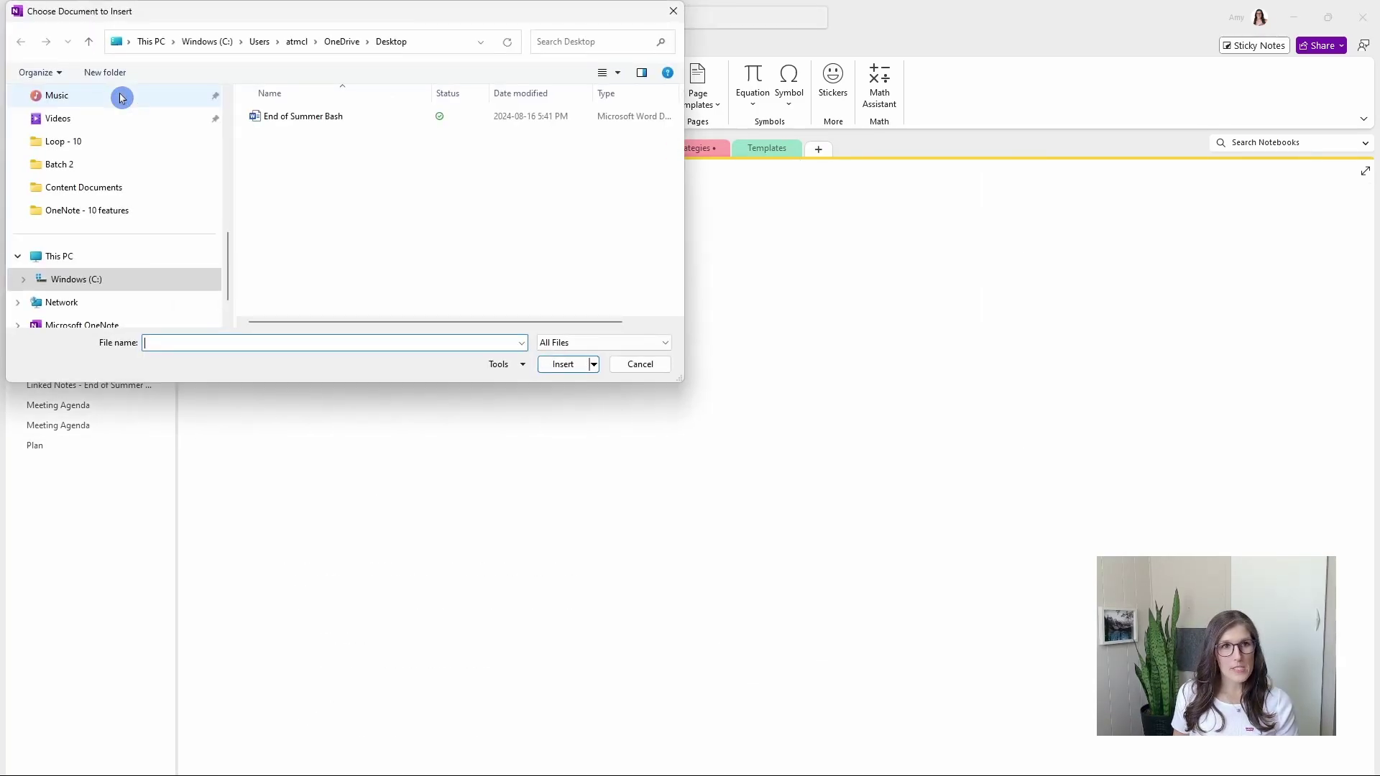
click(323, 117)
click(563, 364)
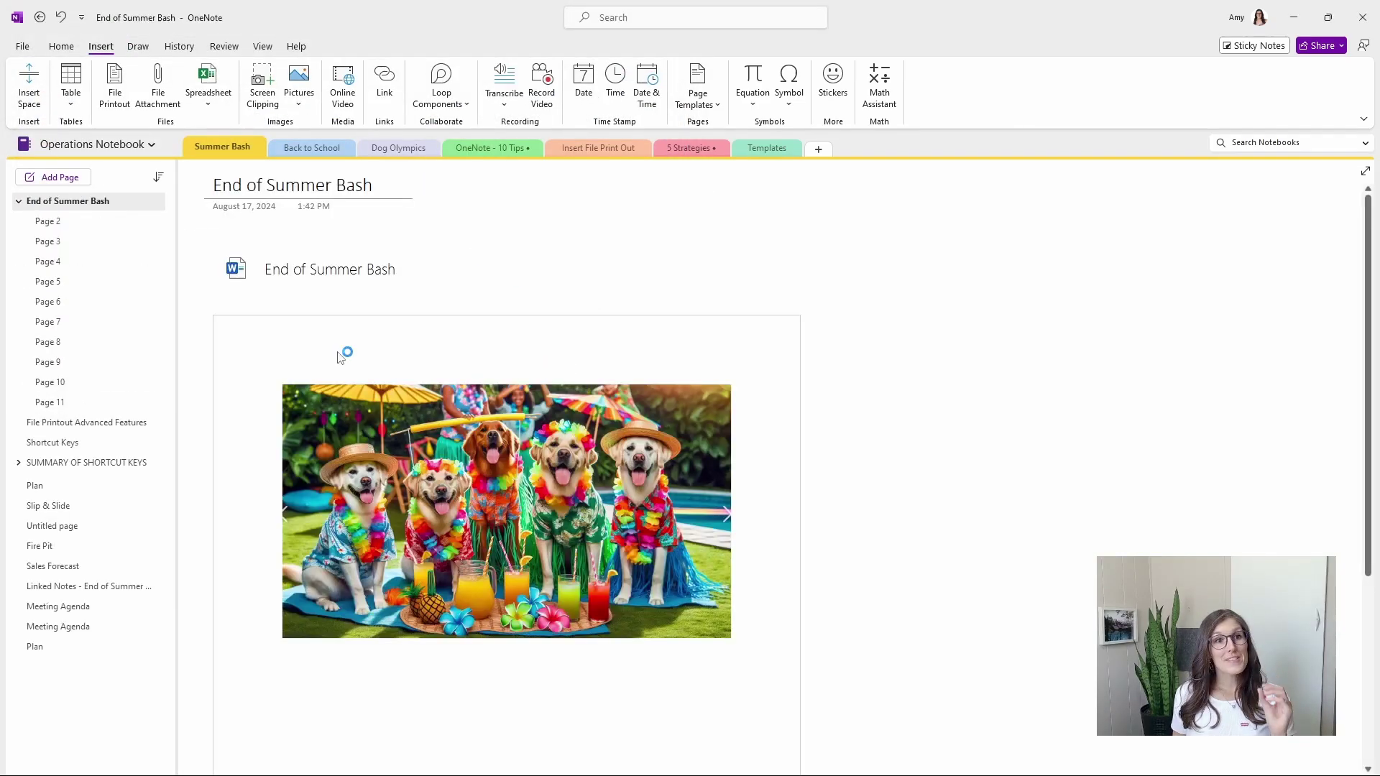
click(49, 207)
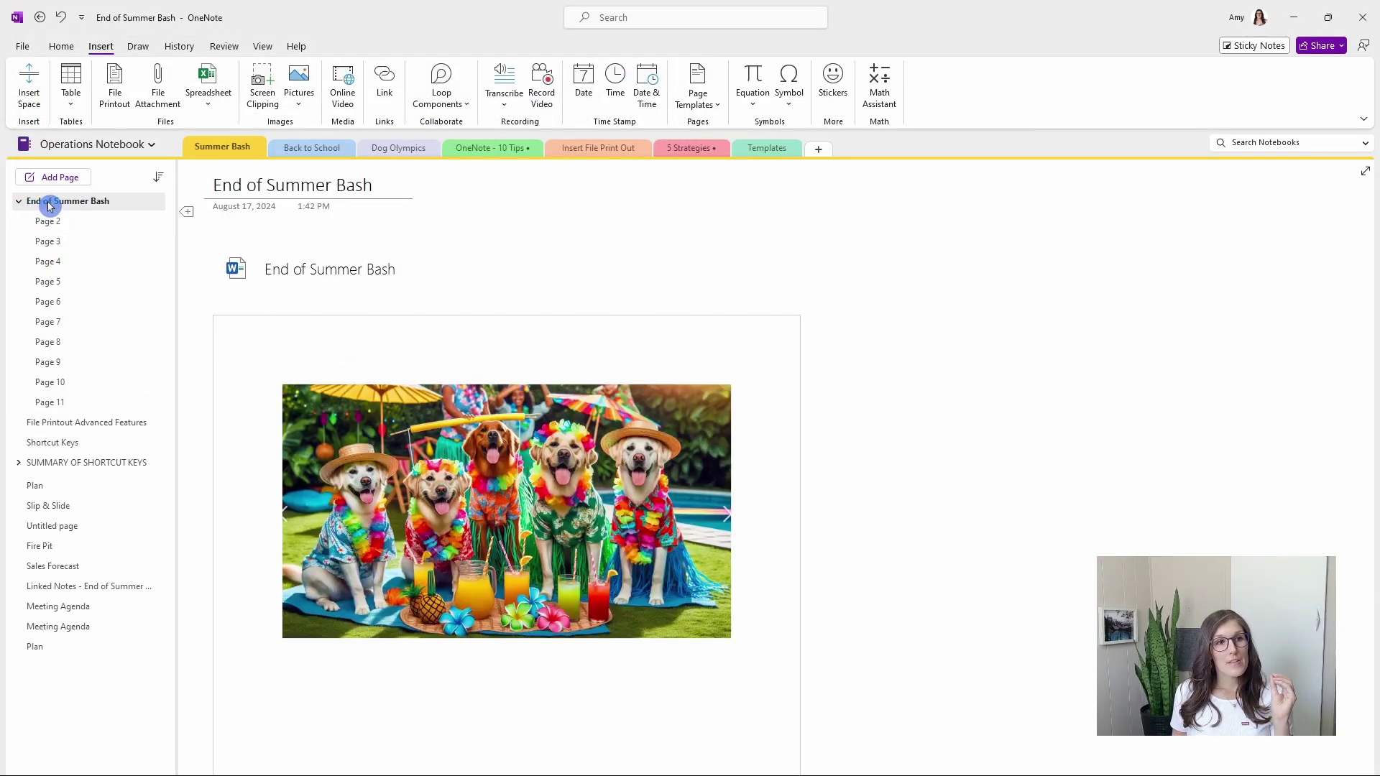
click(94, 205)
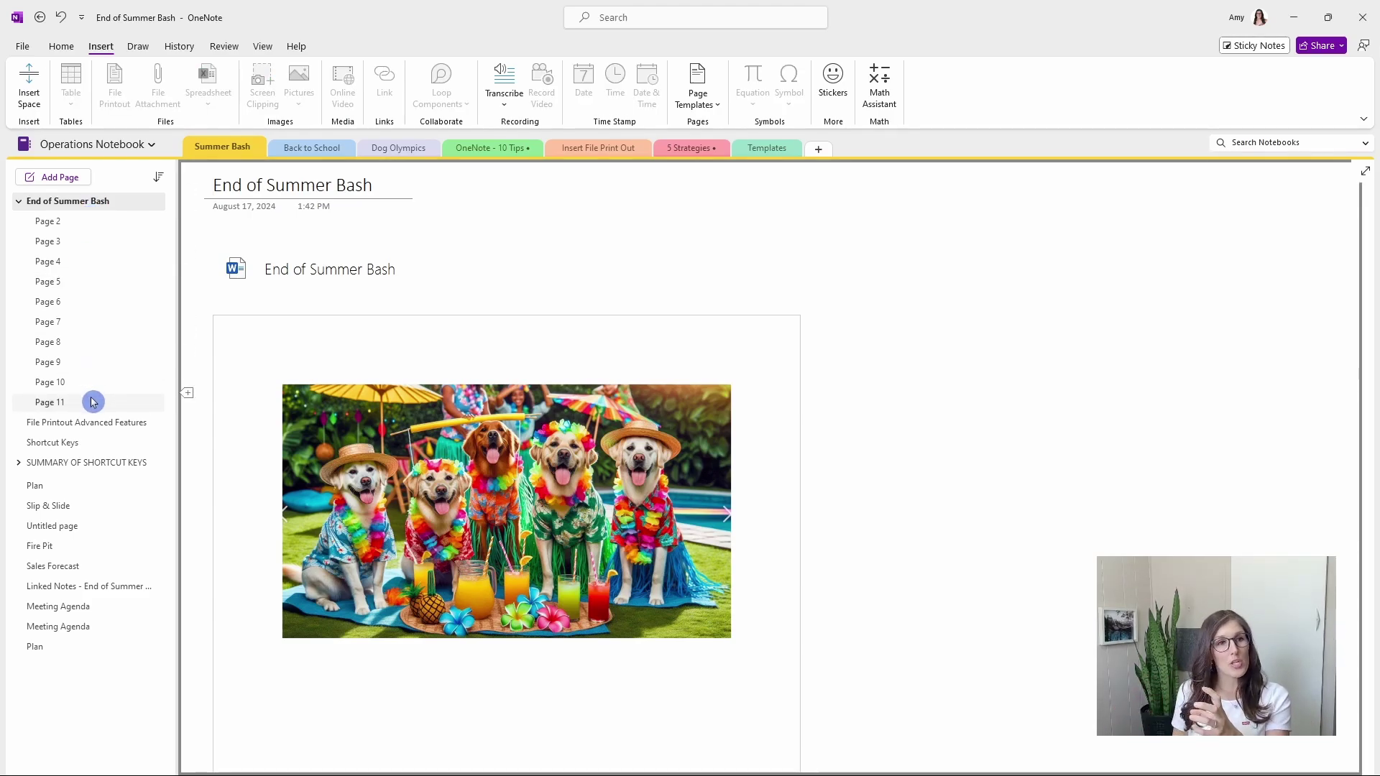
Step: Reposition the Page 2 printout container up and left, just below the page title
click(108, 227)
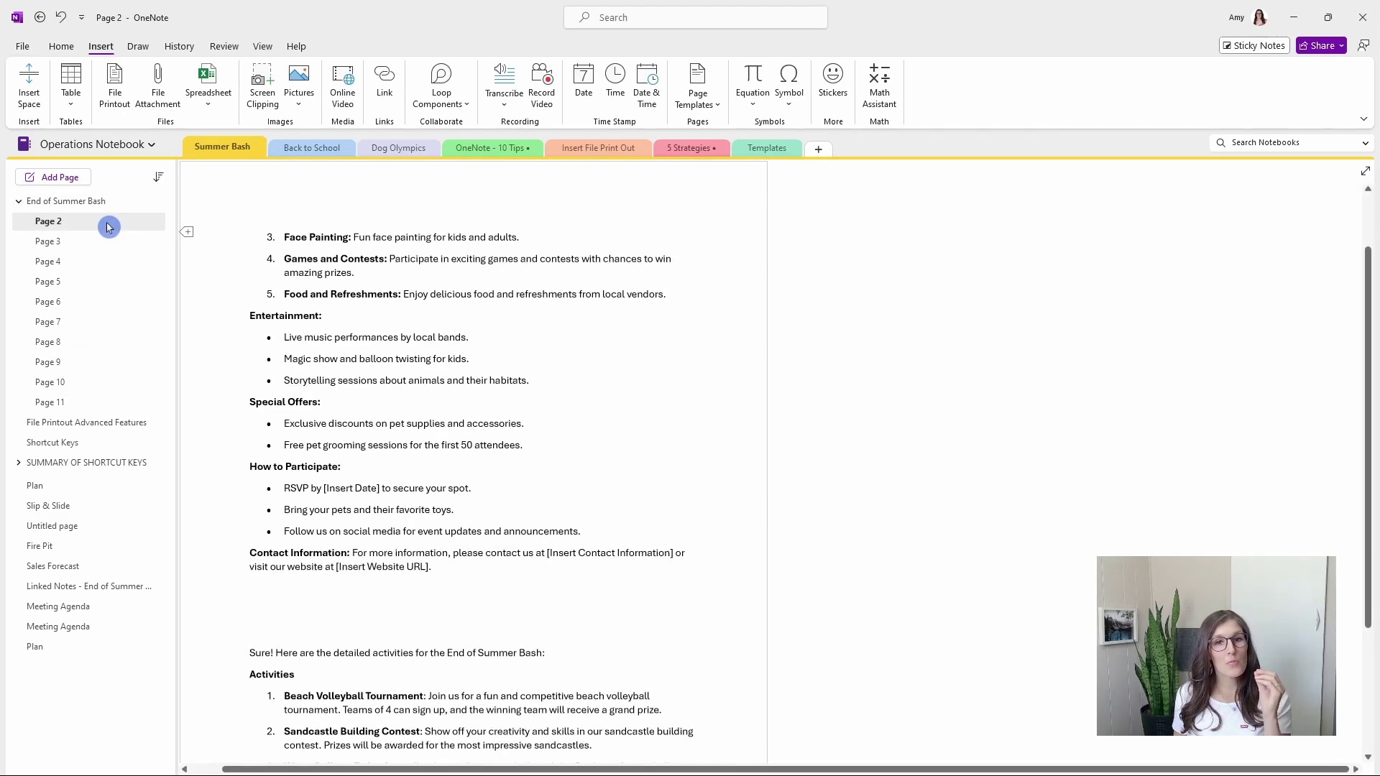
scroll(416, 446, down, 6)
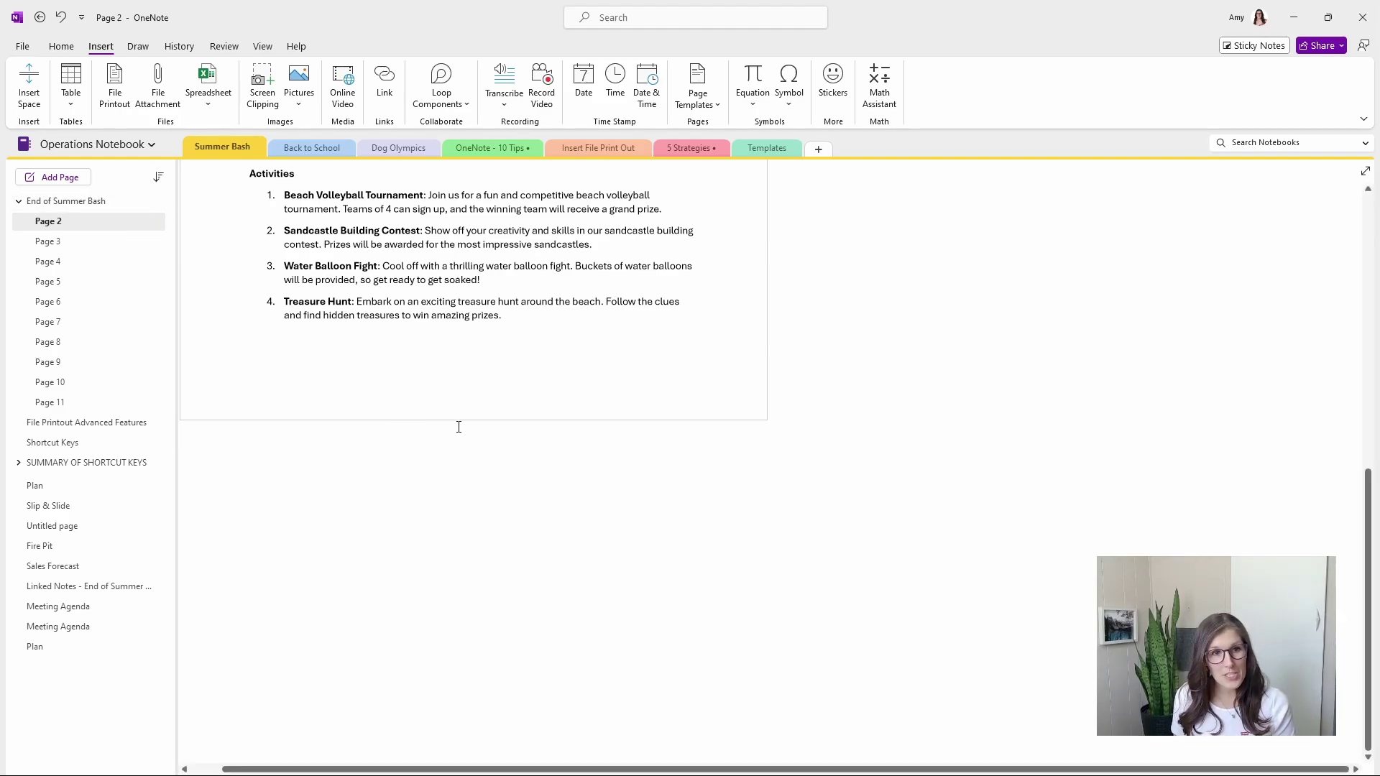
drag(573, 424, 607, 665)
scroll(963, 557, up, 6)
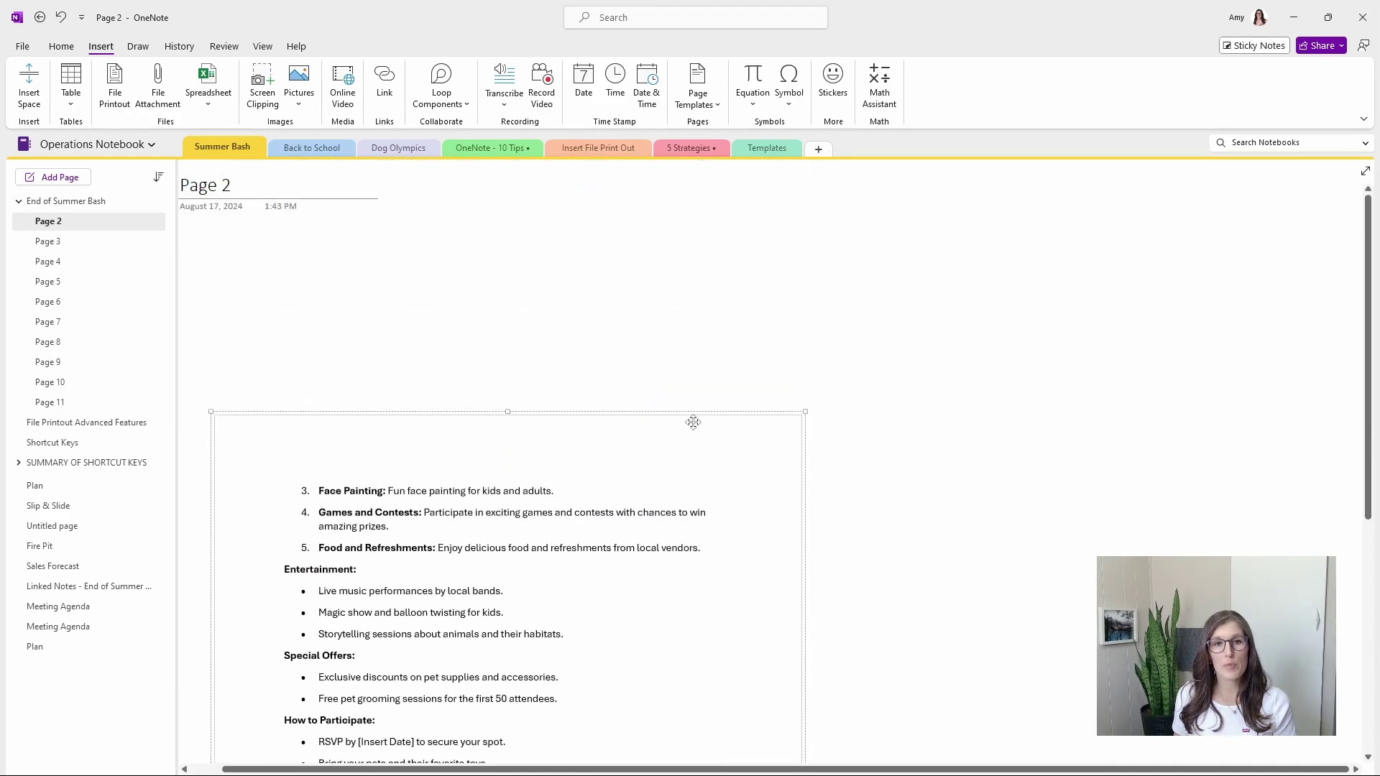
drag(690, 419, 670, 255)
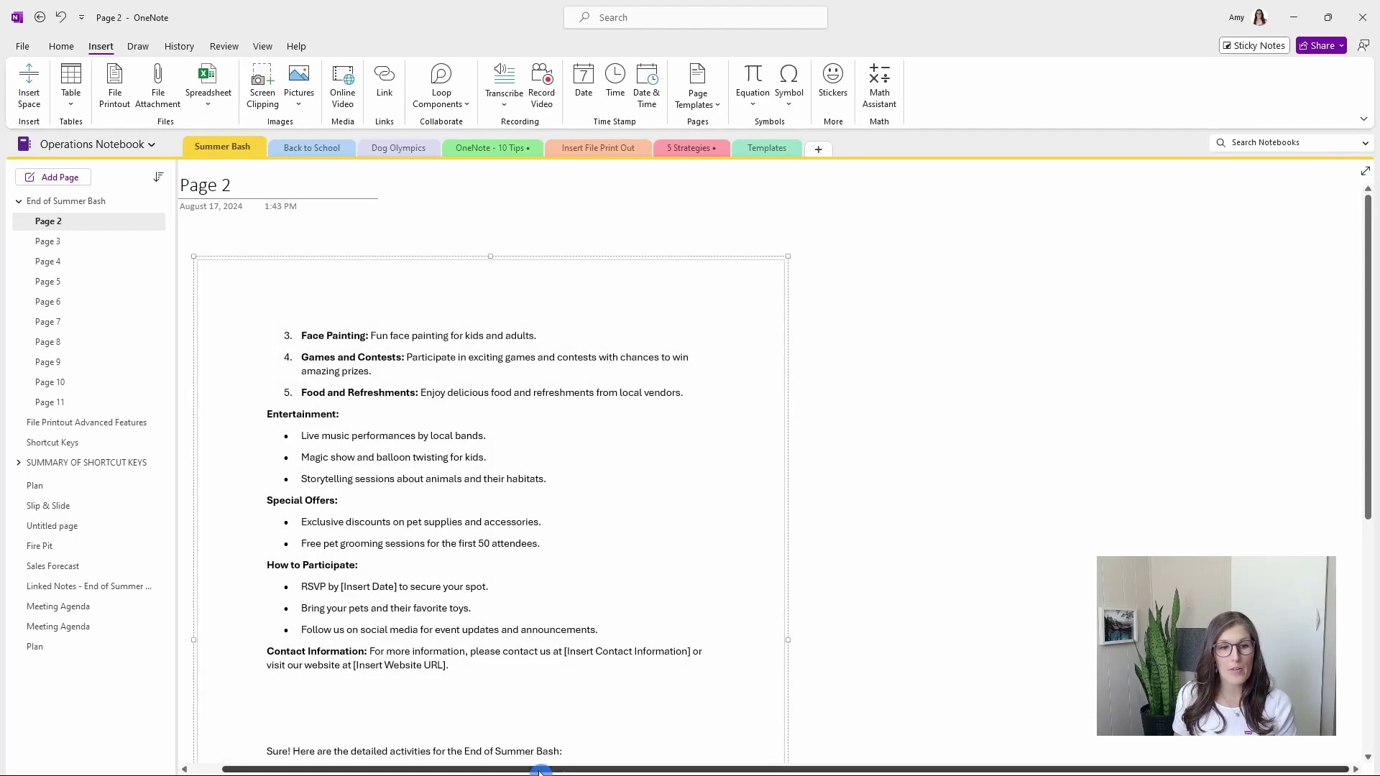
drag(385, 330, 362, 283)
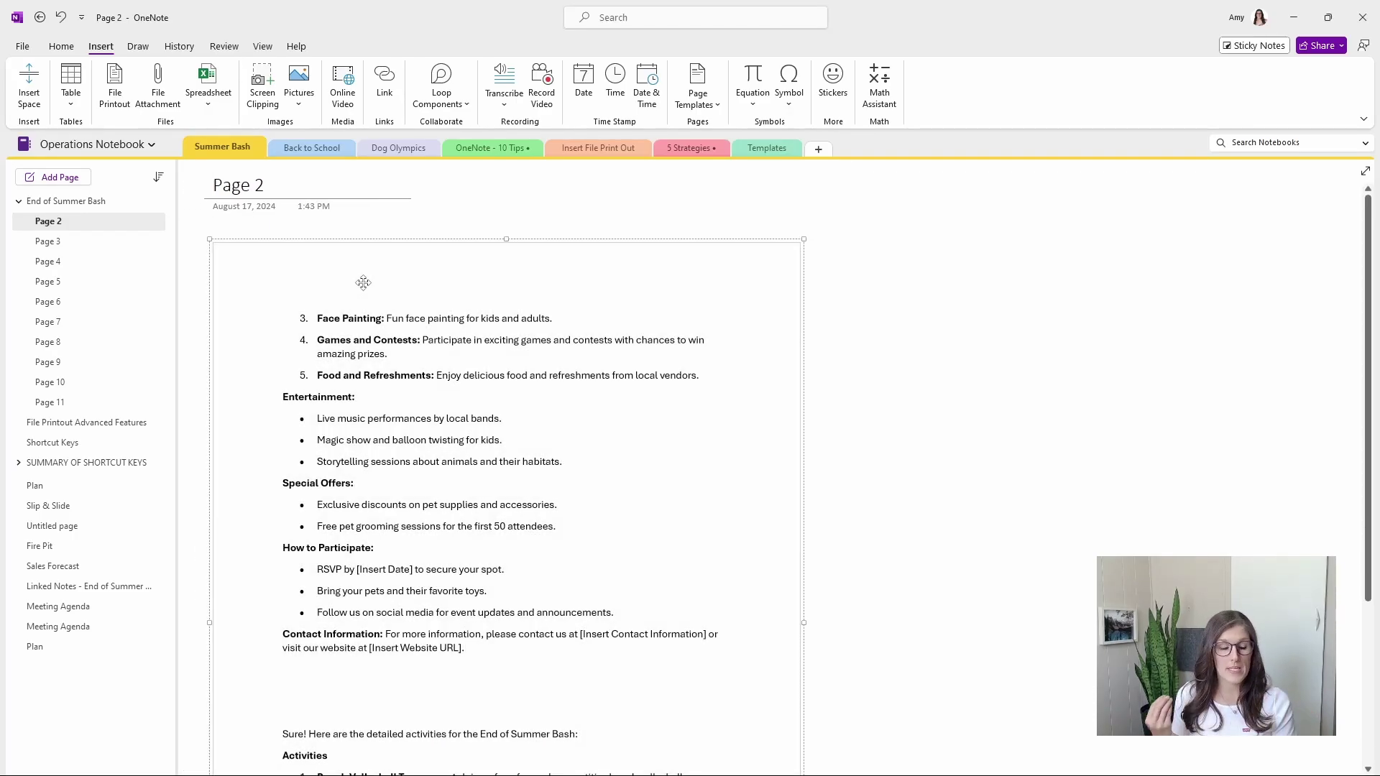
click(865, 398)
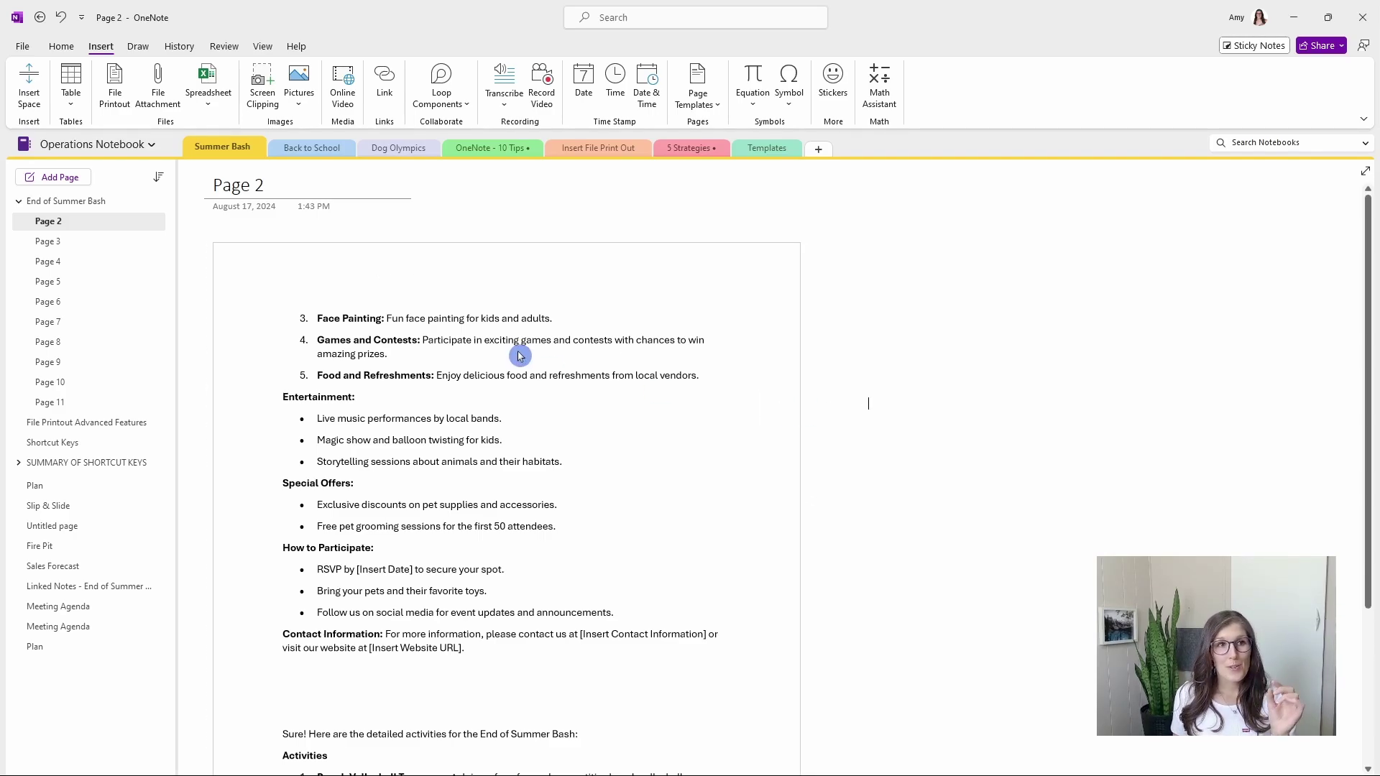
Step: Handwrite 'Like' in blue pen ink above the Face Painting item
click(138, 46)
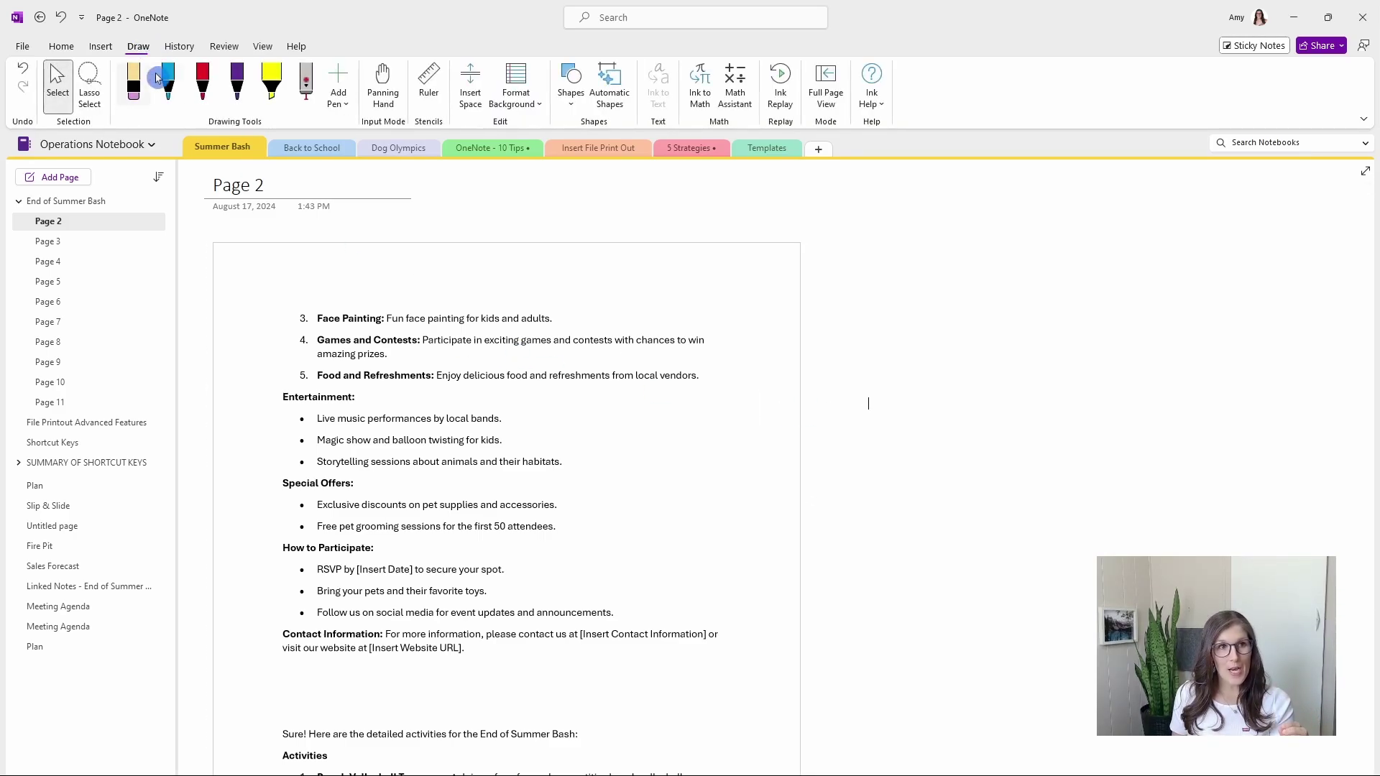
click(165, 92)
mouse_move(434, 250)
mouse_down()
mouse_move(427, 314)
mouse_move(469, 294)
mouse_move(600, 309)
mouse_up()
click(453, 261)
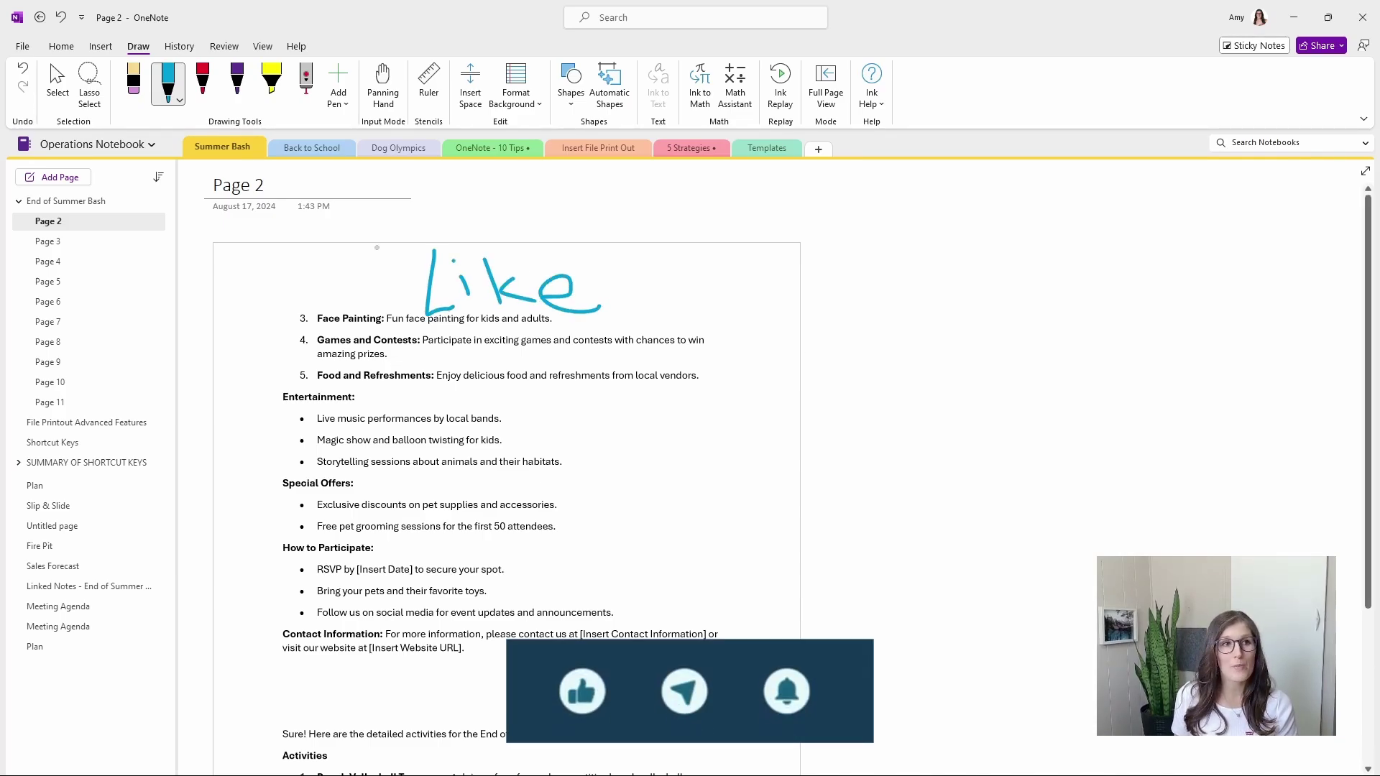
Step: Drag the printout container with its ink to the right, then go to Page 3
click(61, 87)
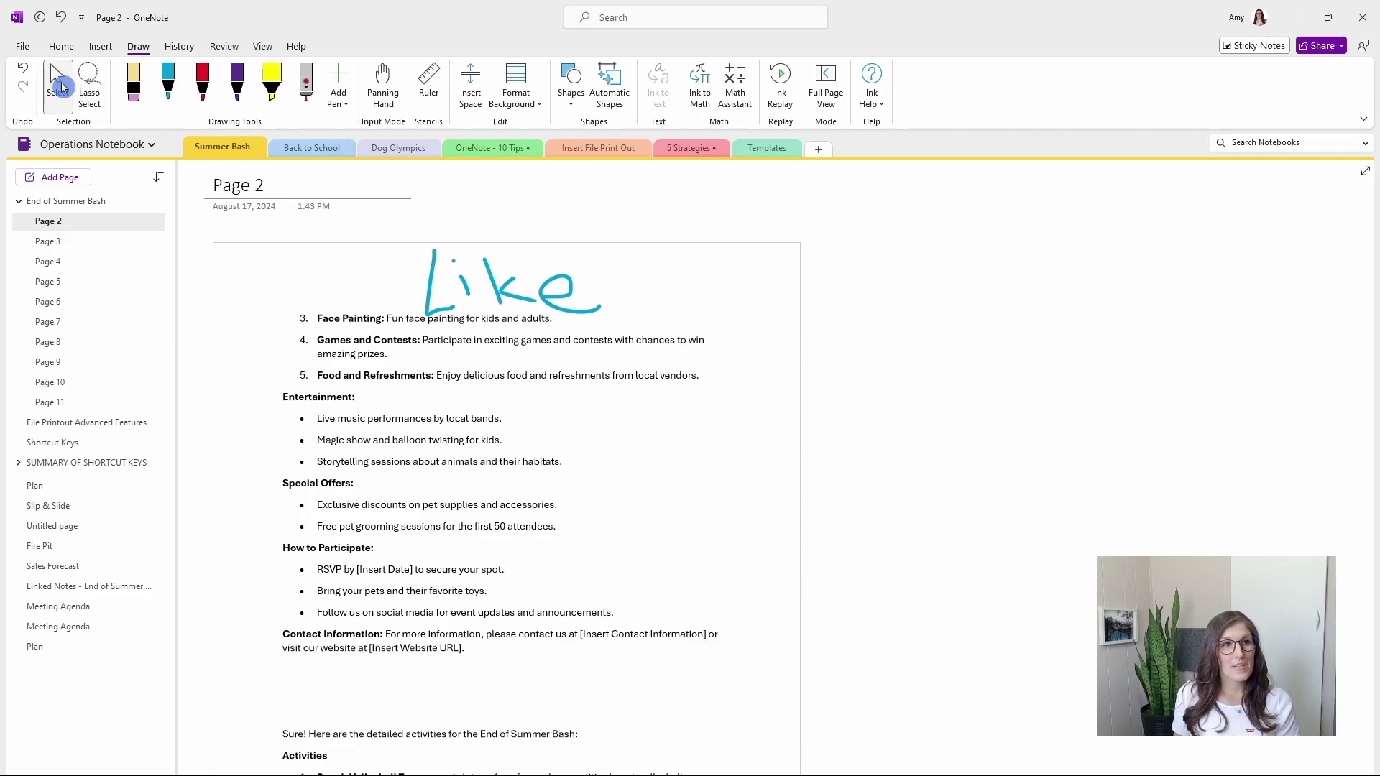
click(368, 249)
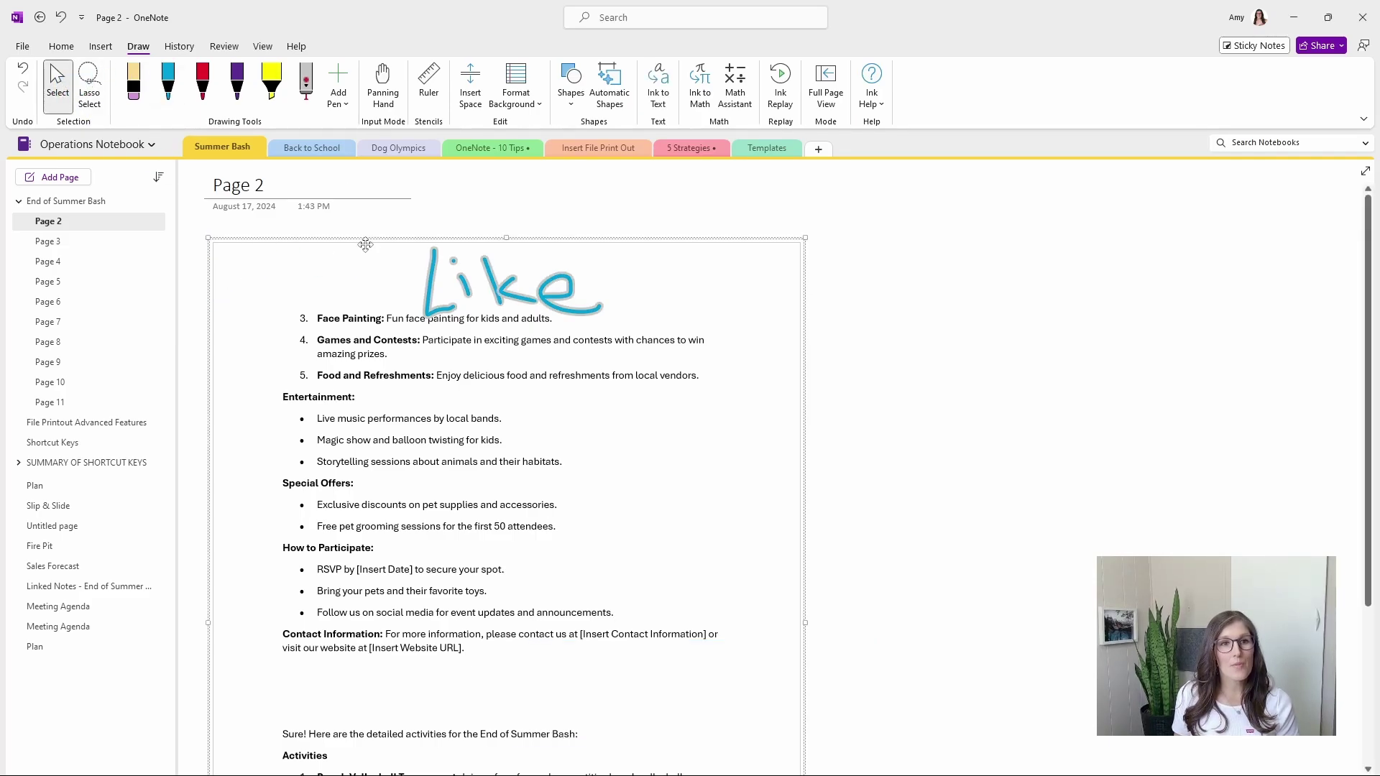
drag(366, 245, 683, 243)
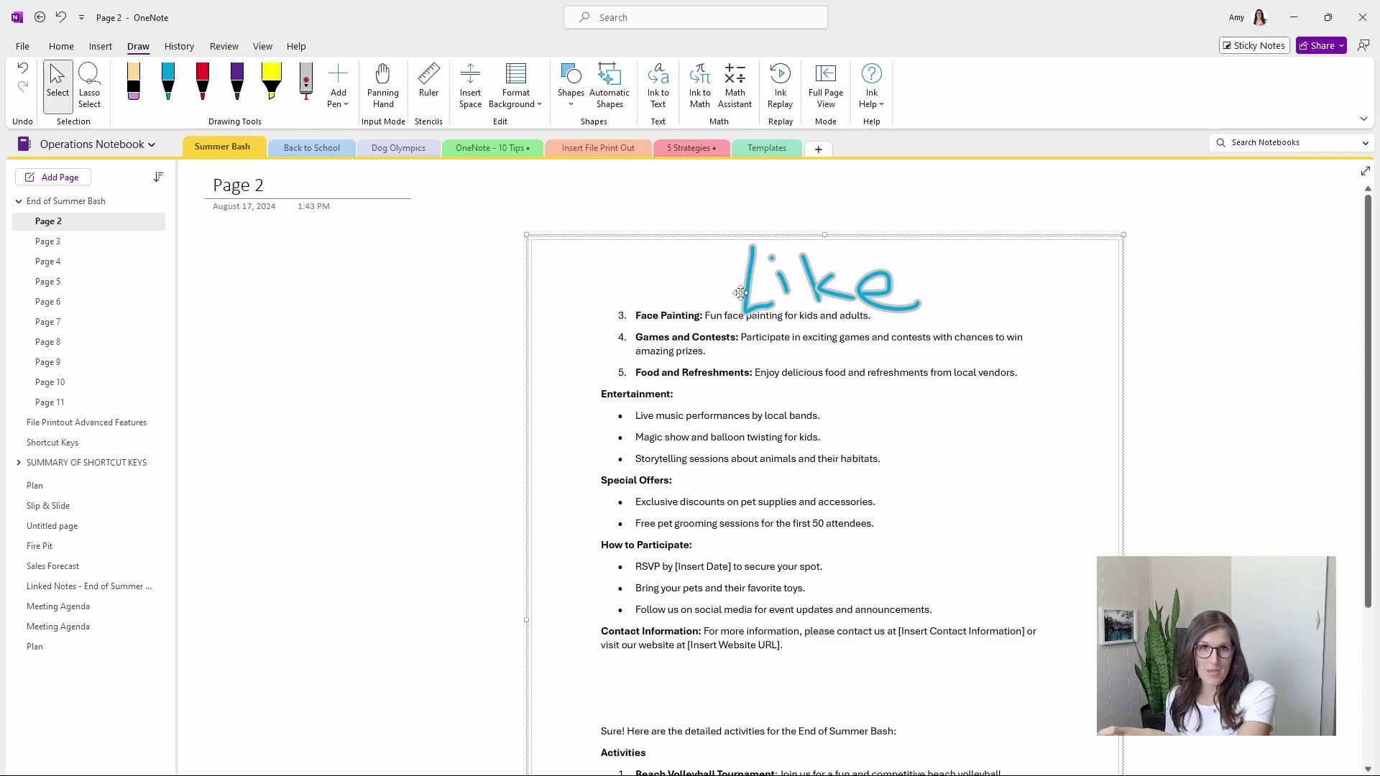
click(108, 241)
scroll(445, 334, up, 2)
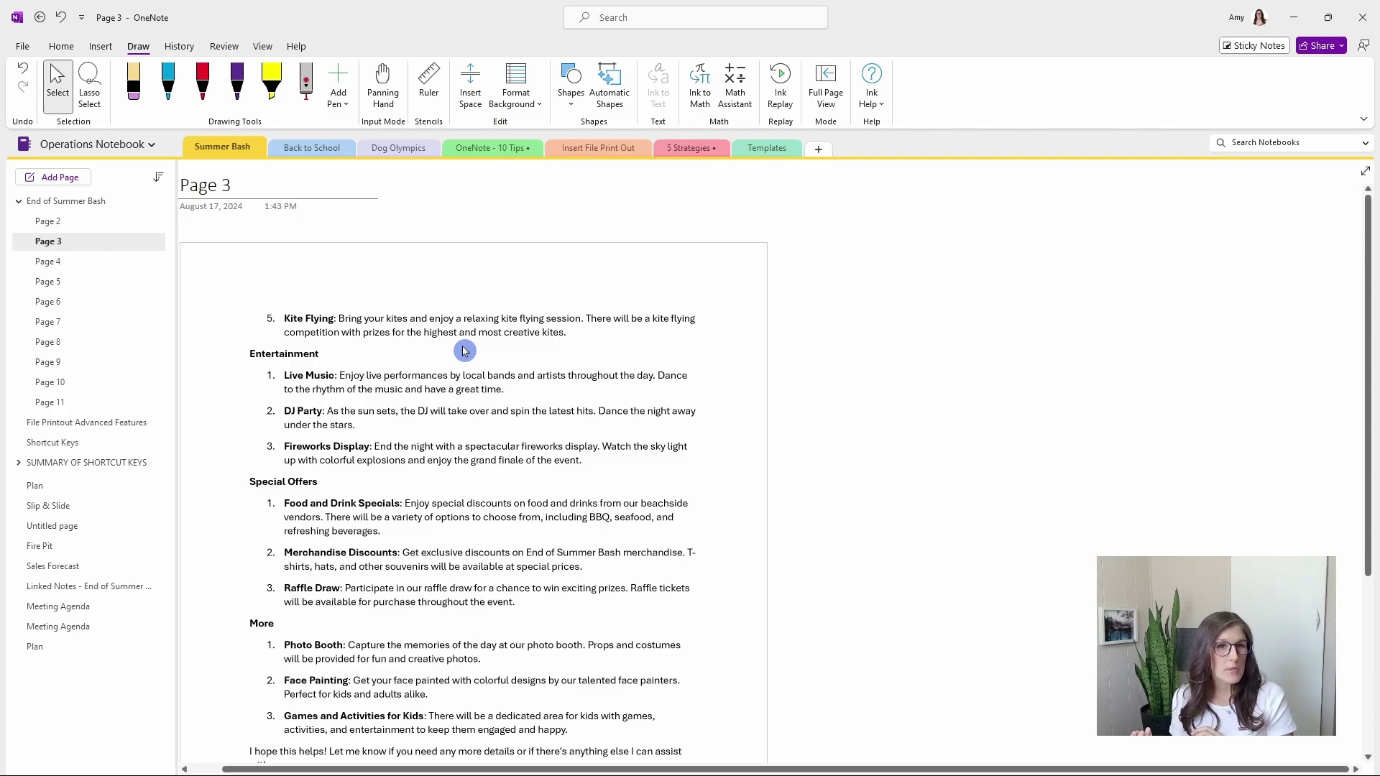
Step: Set the Page 3 printout picture as the page background and adjust that setting
right_click(453, 270)
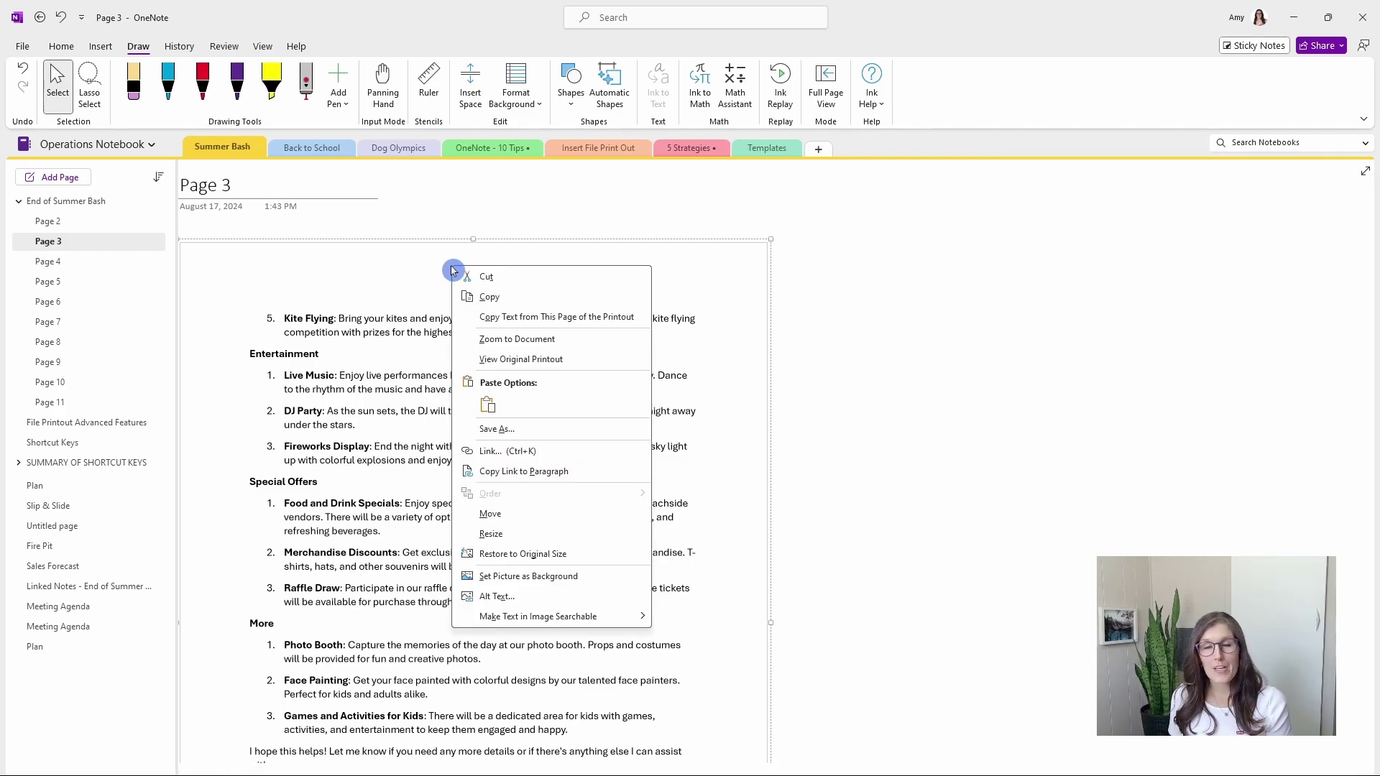
click(609, 577)
click(609, 267)
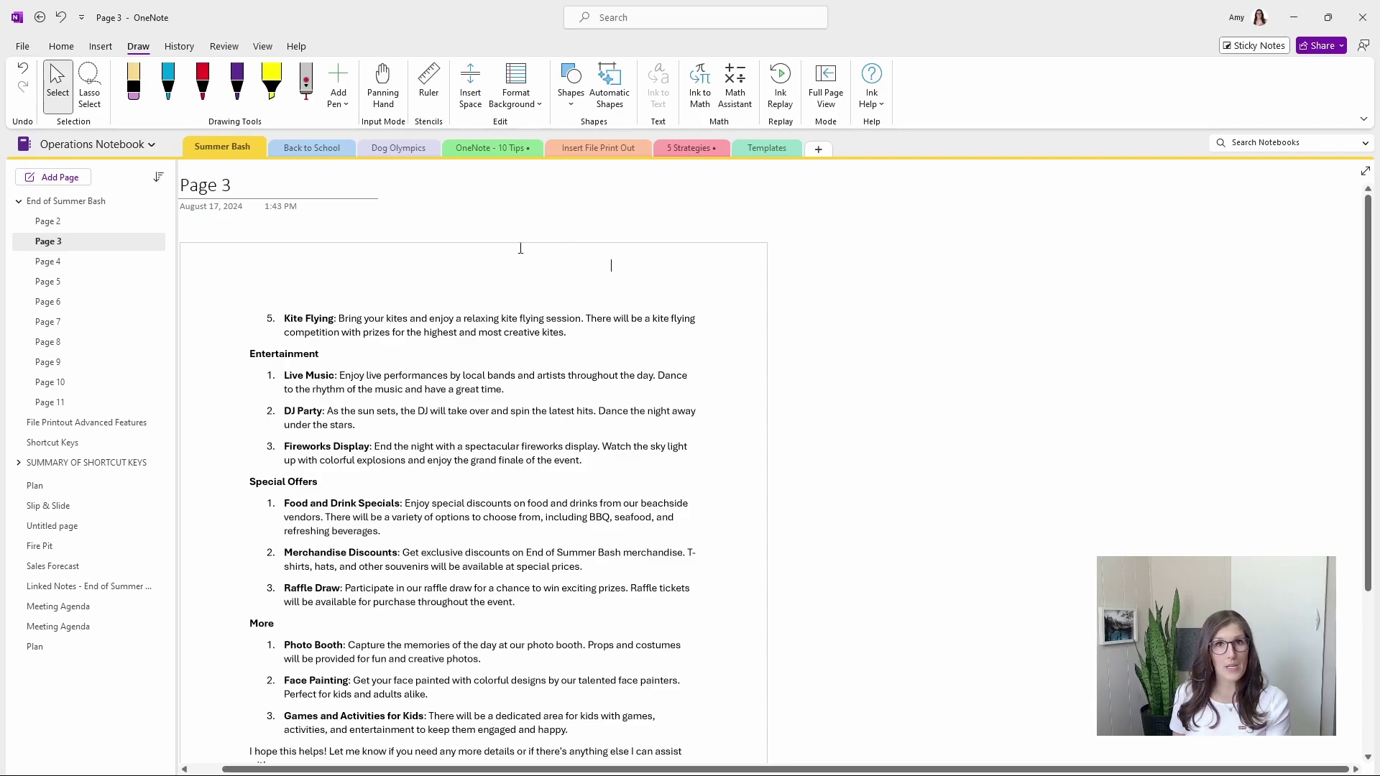
right_click(544, 277)
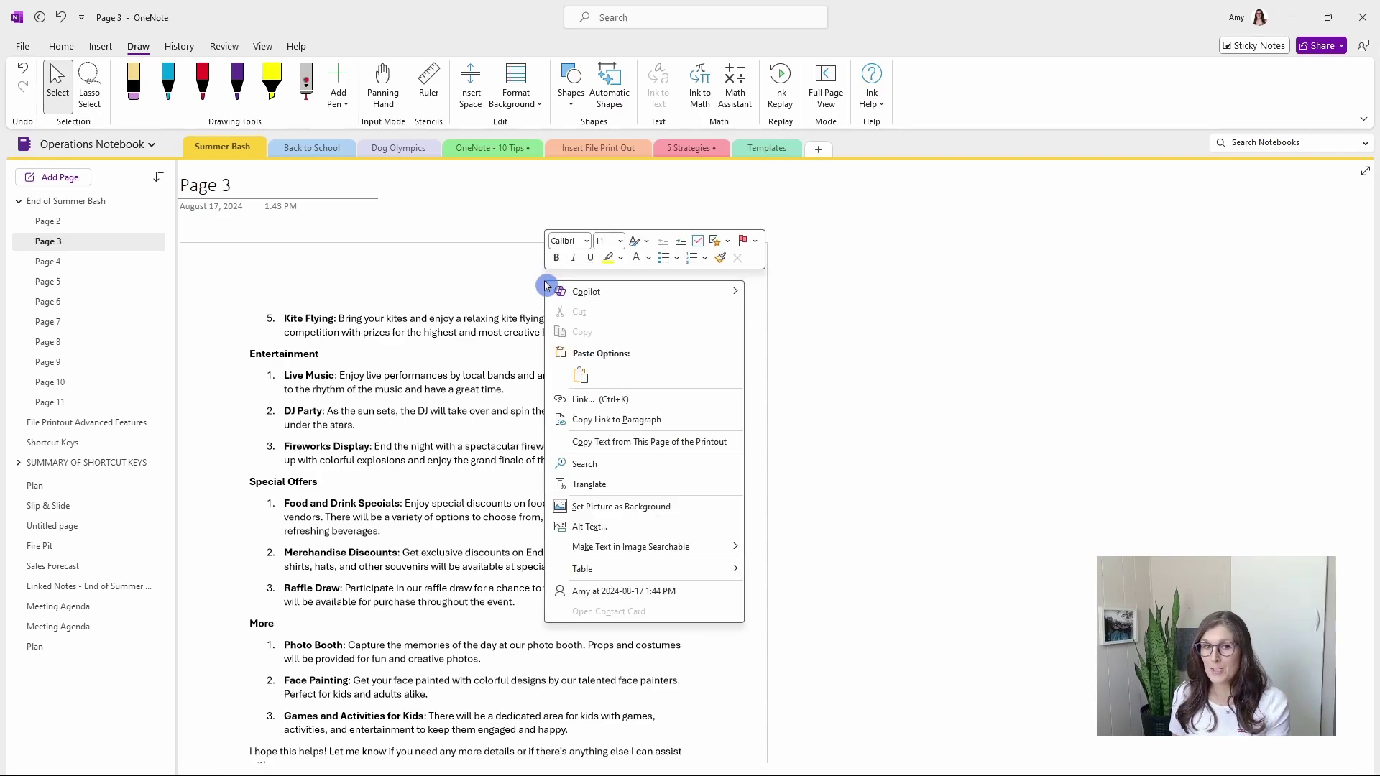
click(688, 510)
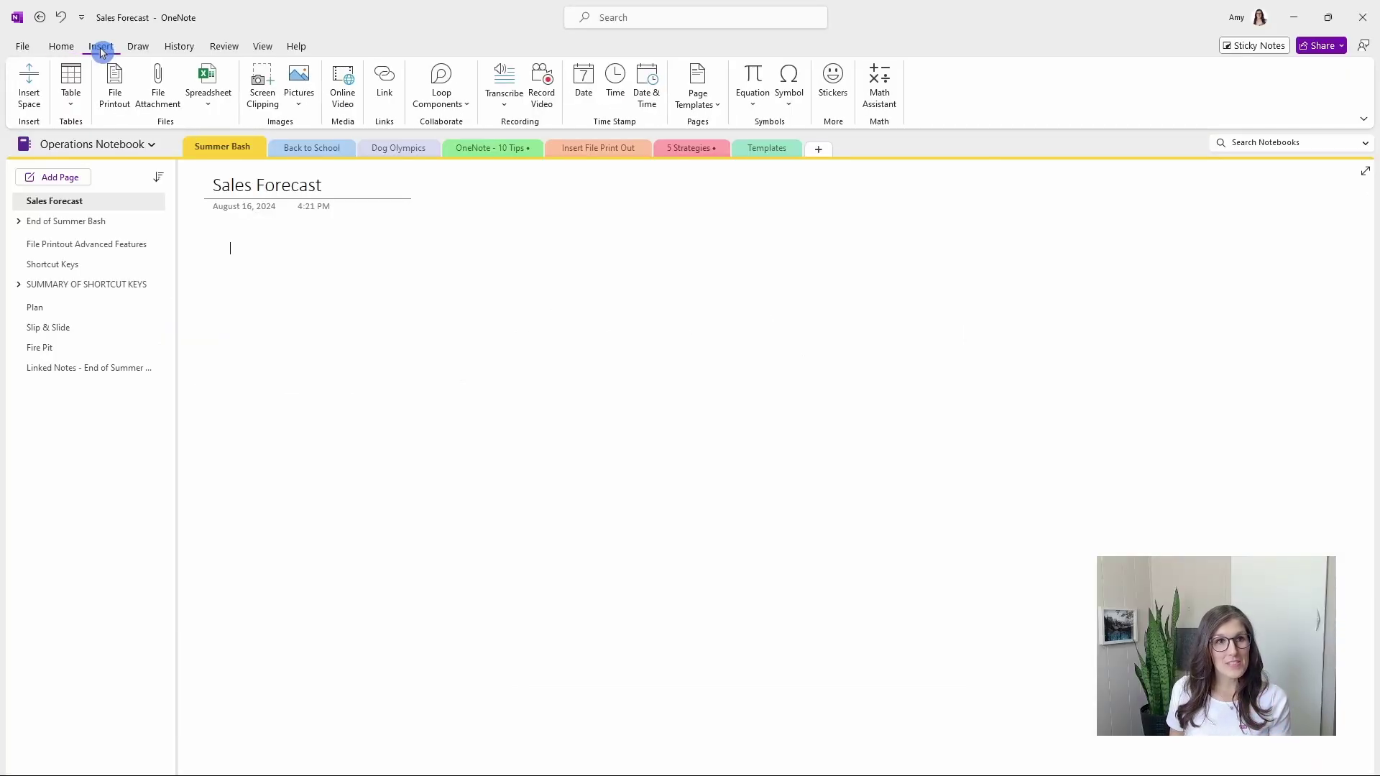
Step: Embed the existing workbook 'Annual Sales Forecast - End of Summer Bash' as an Insert Spreadsheet
click(206, 114)
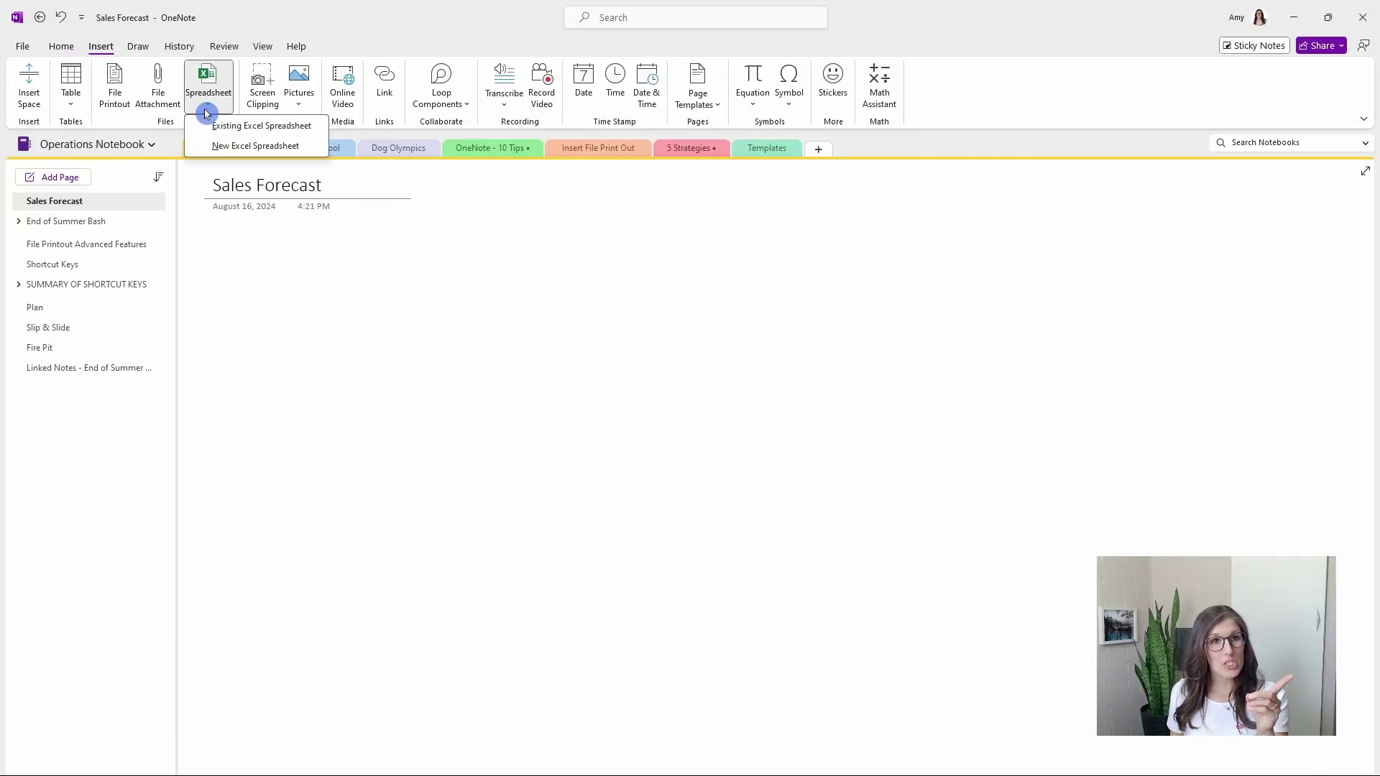
click(319, 130)
click(317, 121)
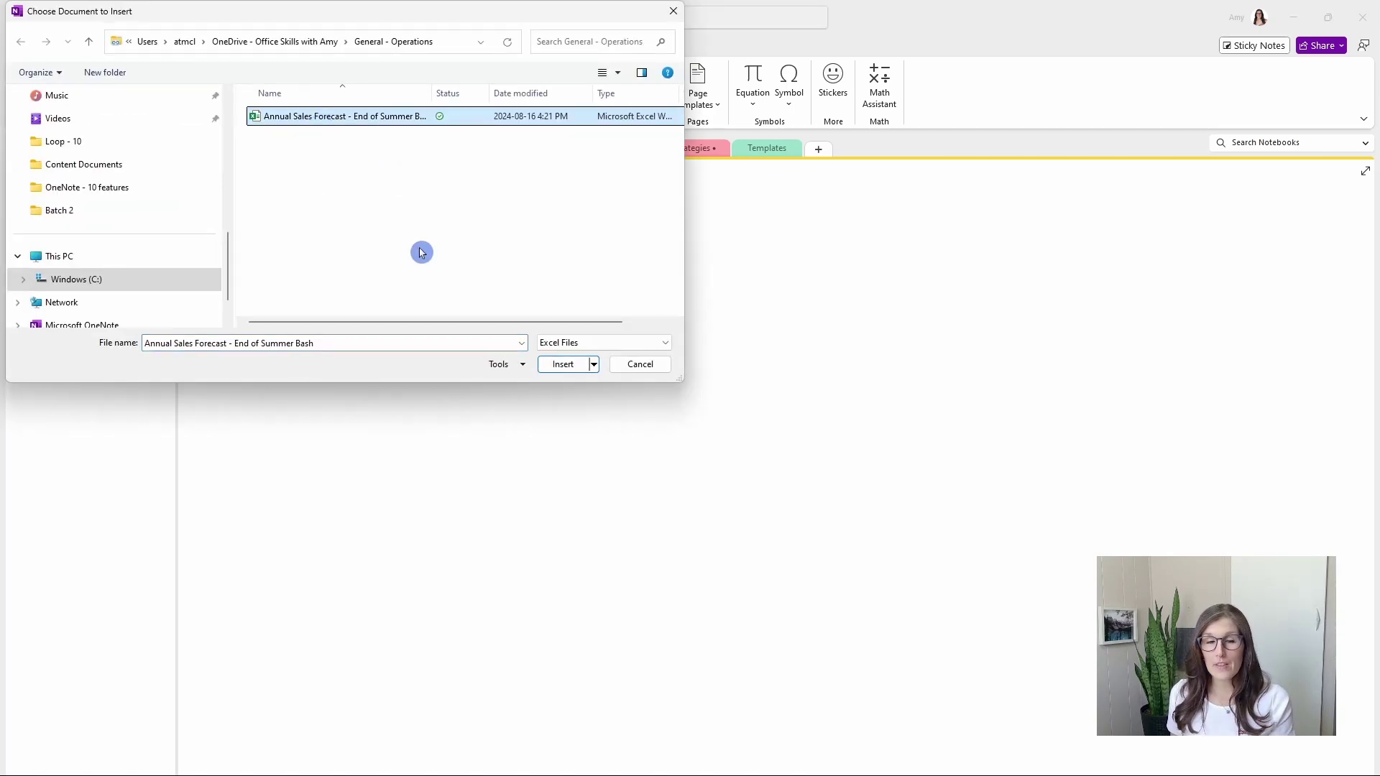
click(550, 365)
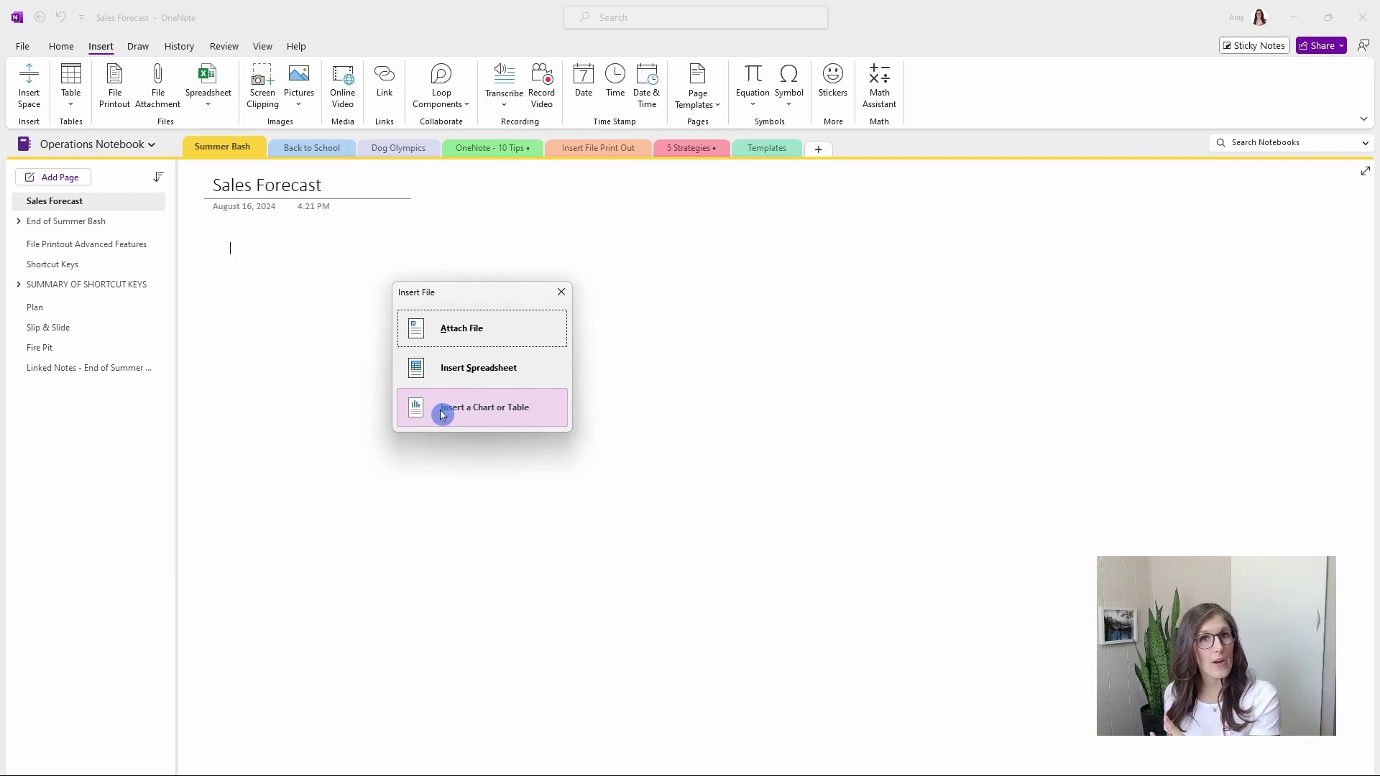
click(527, 375)
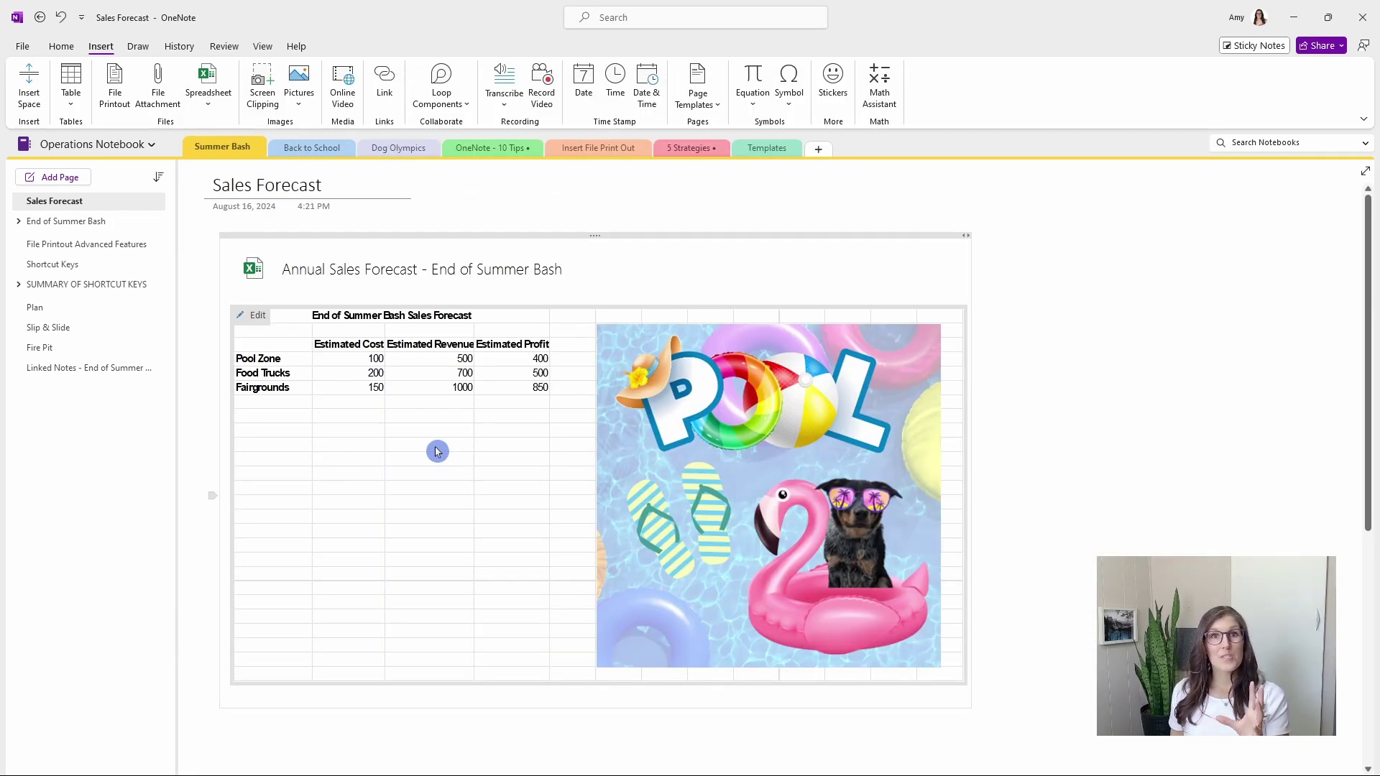
Step: Enter 5000 as the Fairgrounds estimated revenue in C6, then save and close Excel
click(260, 321)
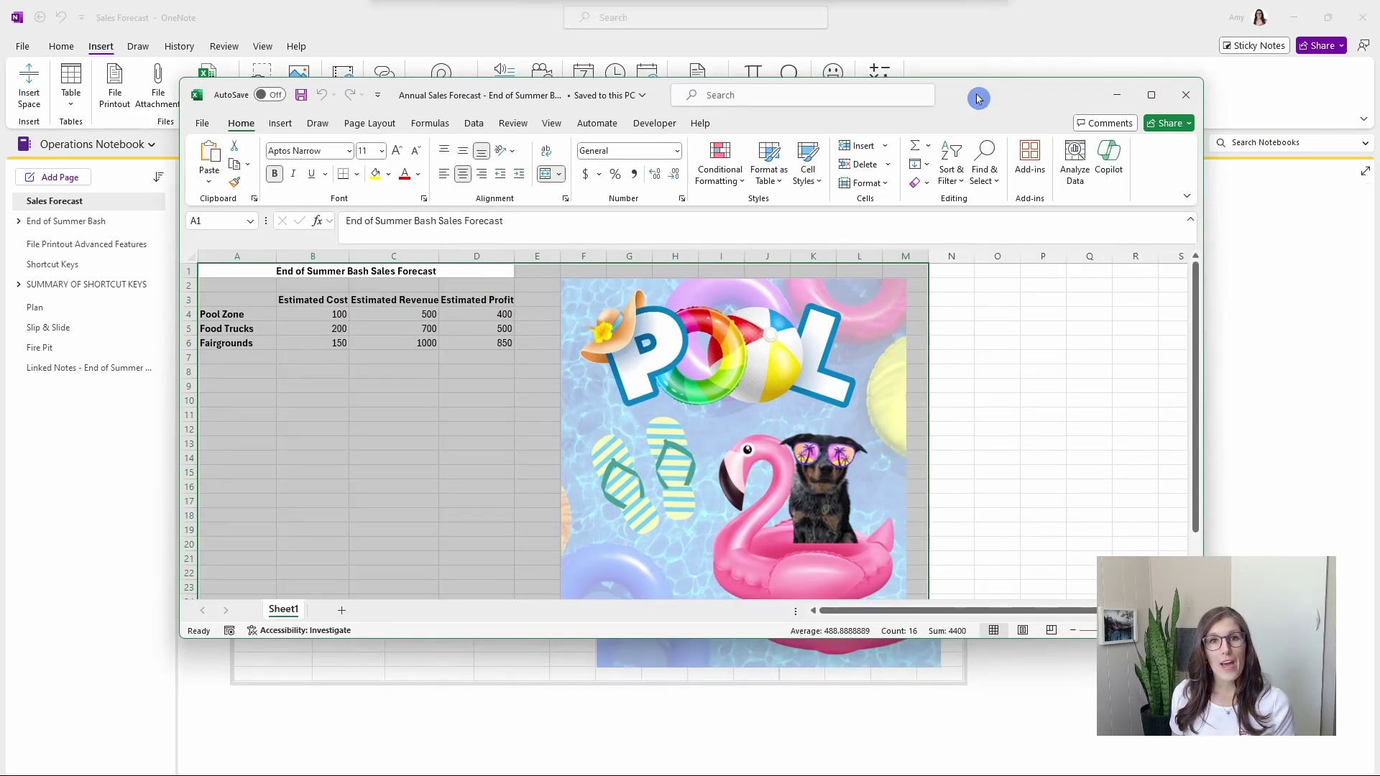
click(365, 341)
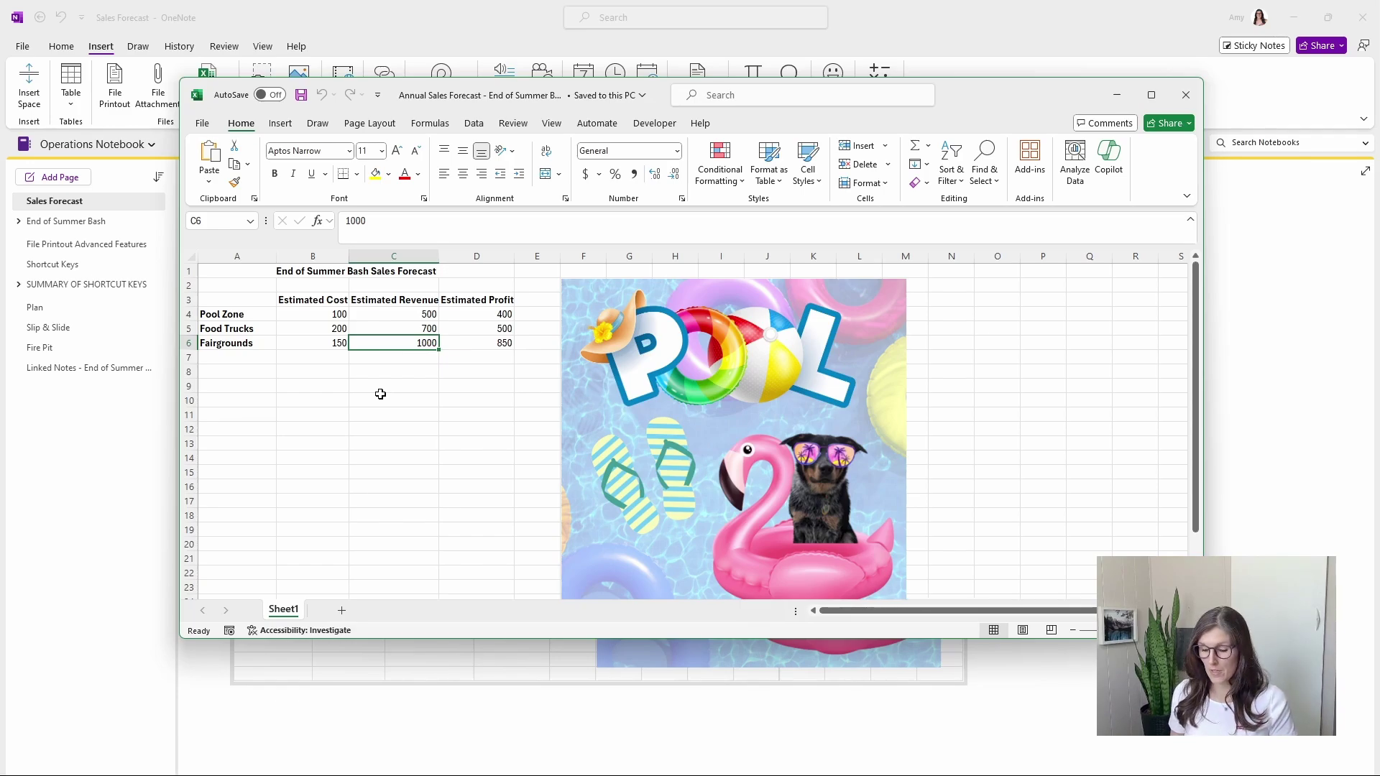
text(5000)
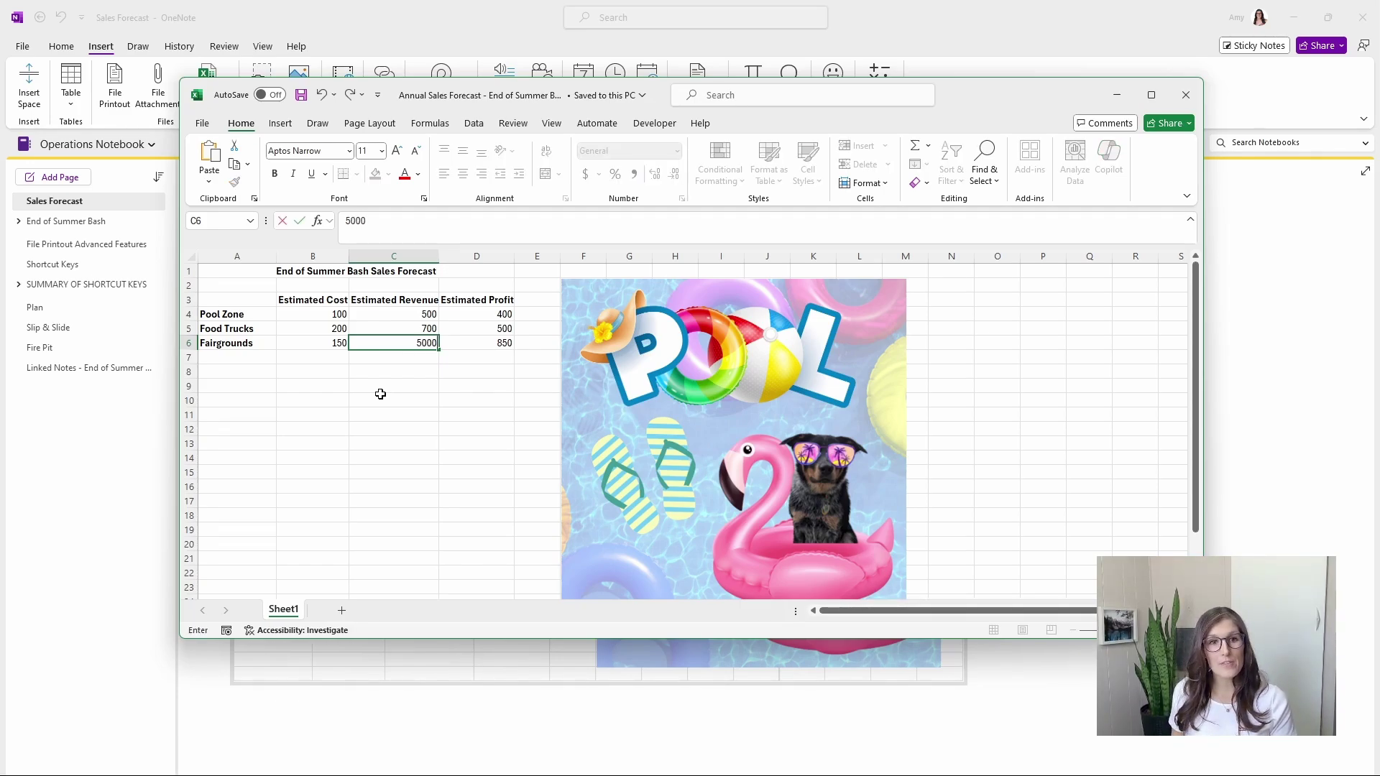
key(Return)
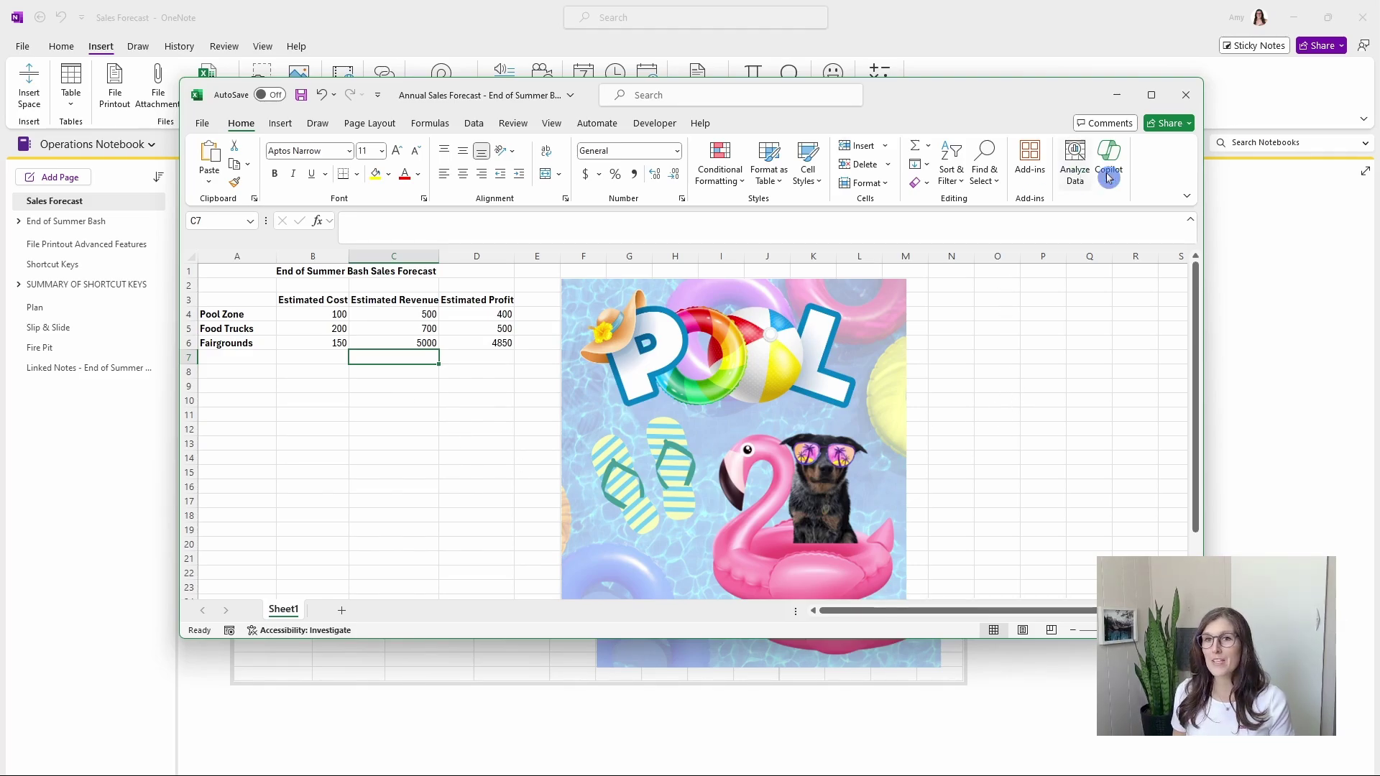
click(302, 96)
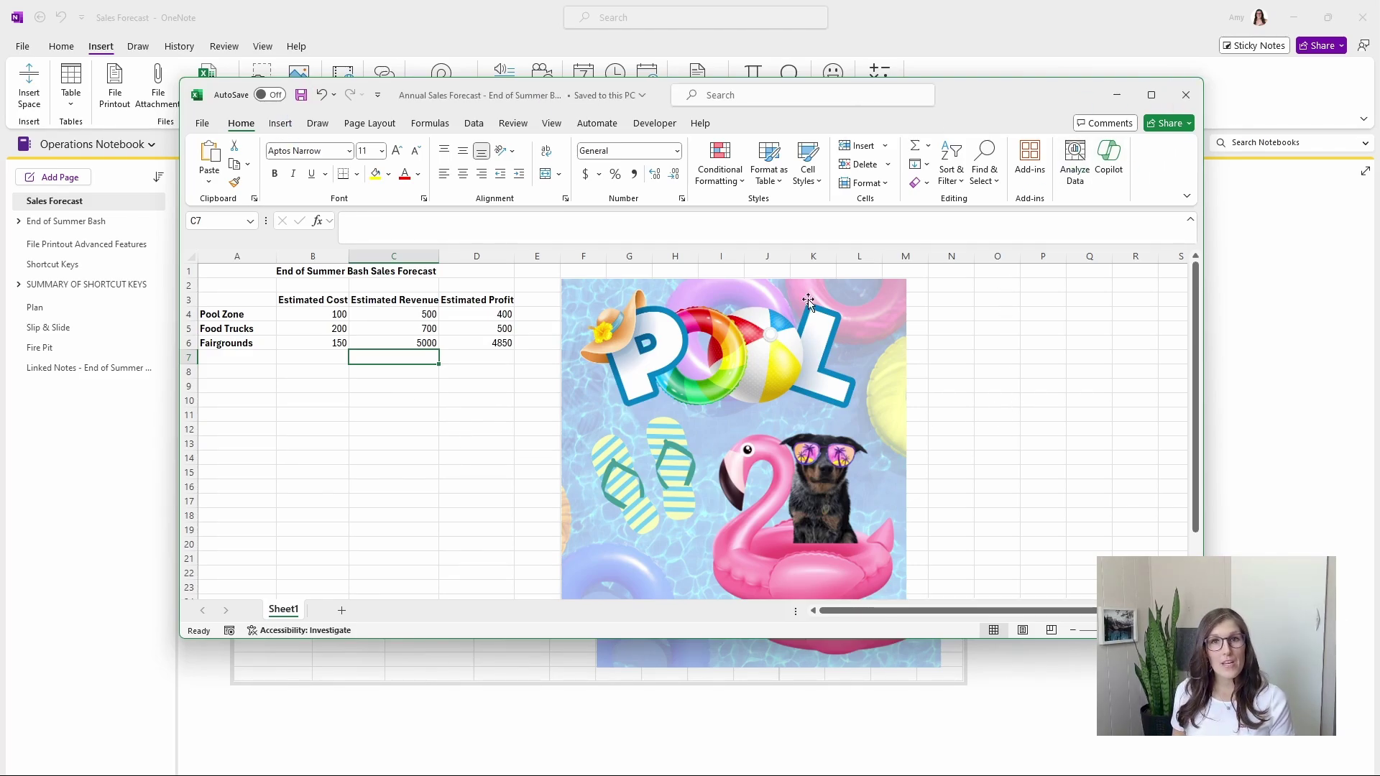
click(1185, 95)
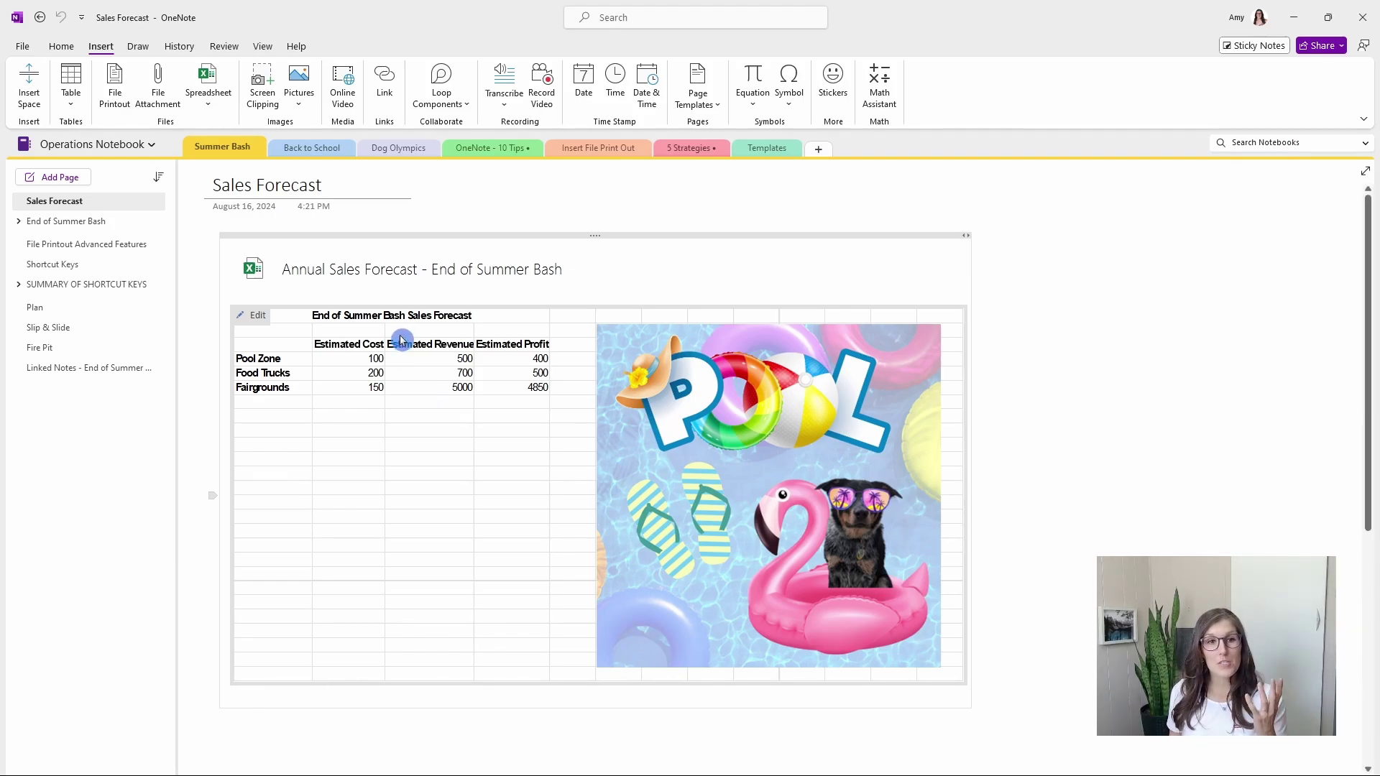
Step: Refresh the embedded Annual Sales Forecast attachment to show the saved figures
right_click(306, 280)
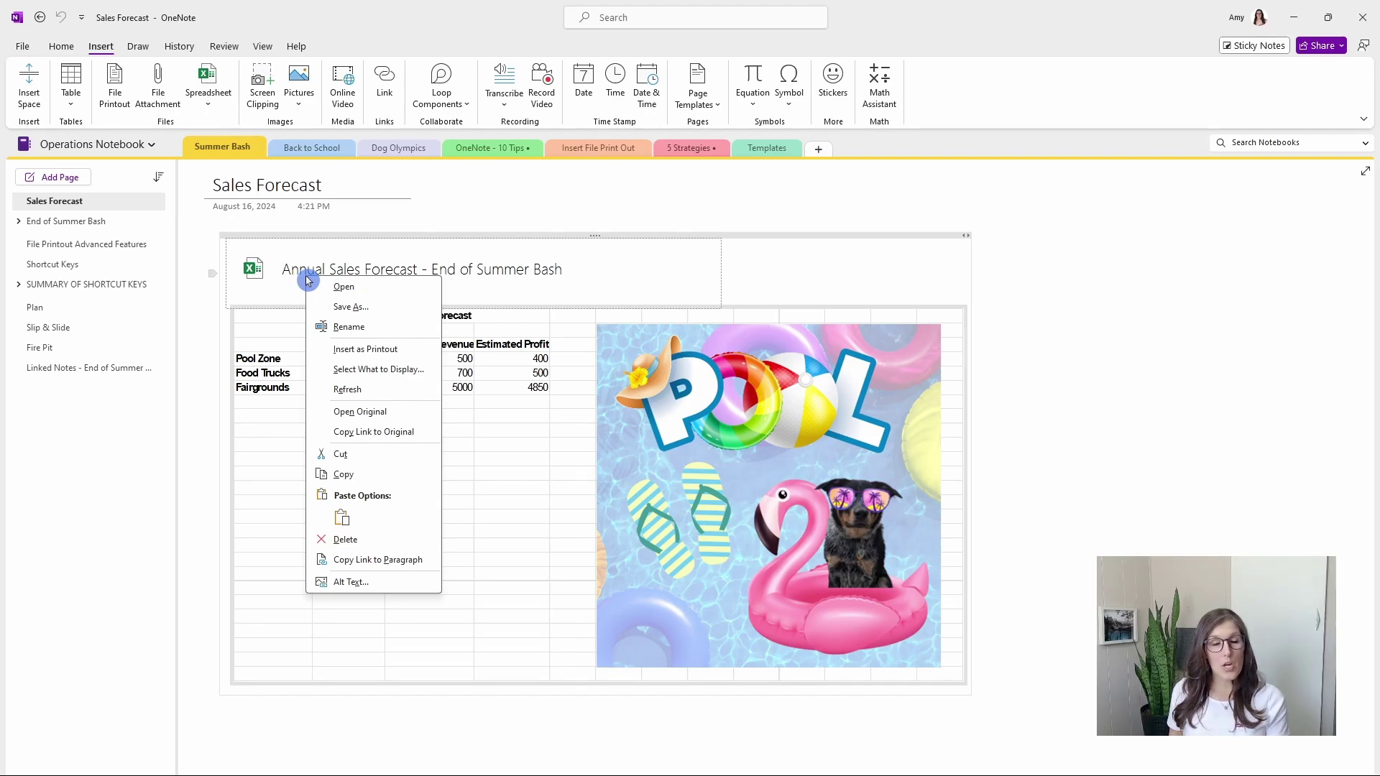
click(347, 389)
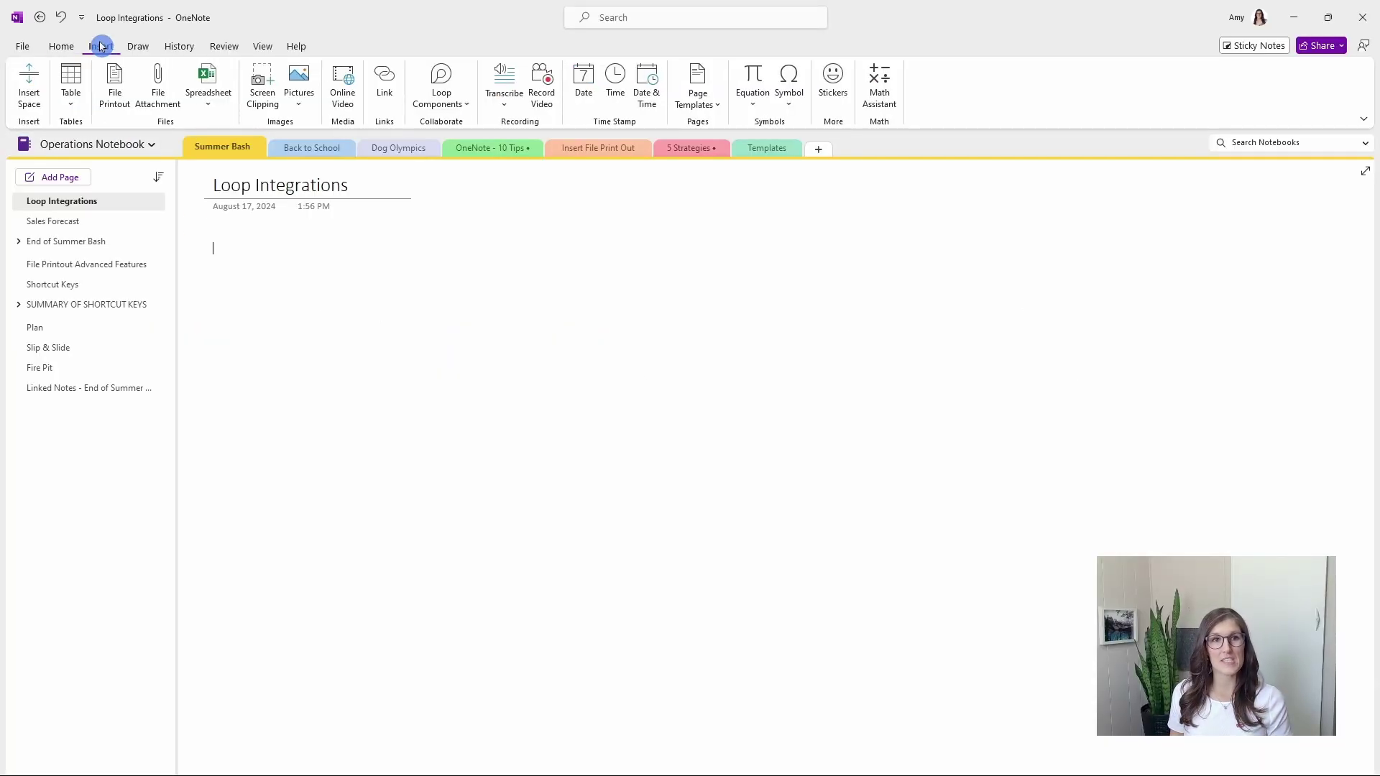
Step: Insert a Loop Voting Table component on the Loop Integrations page
click(453, 99)
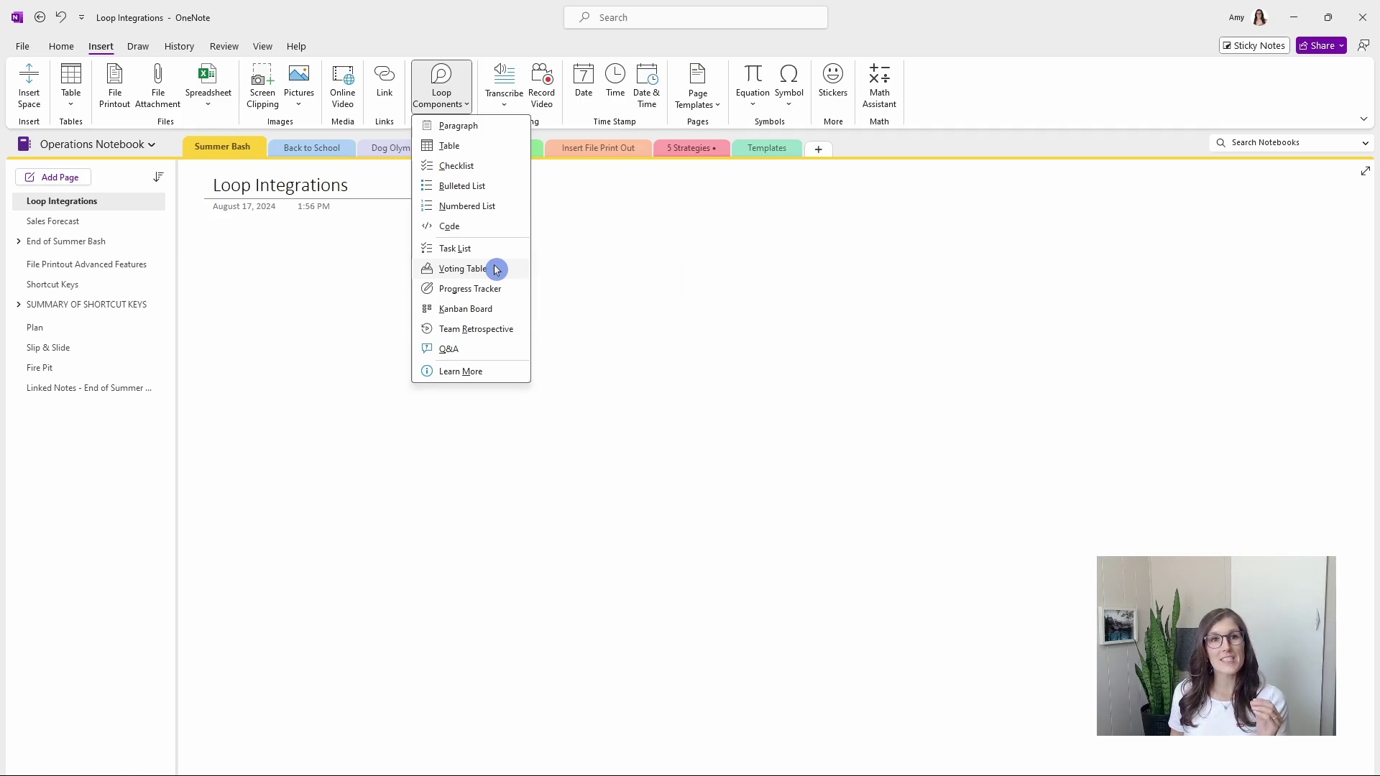
click(496, 270)
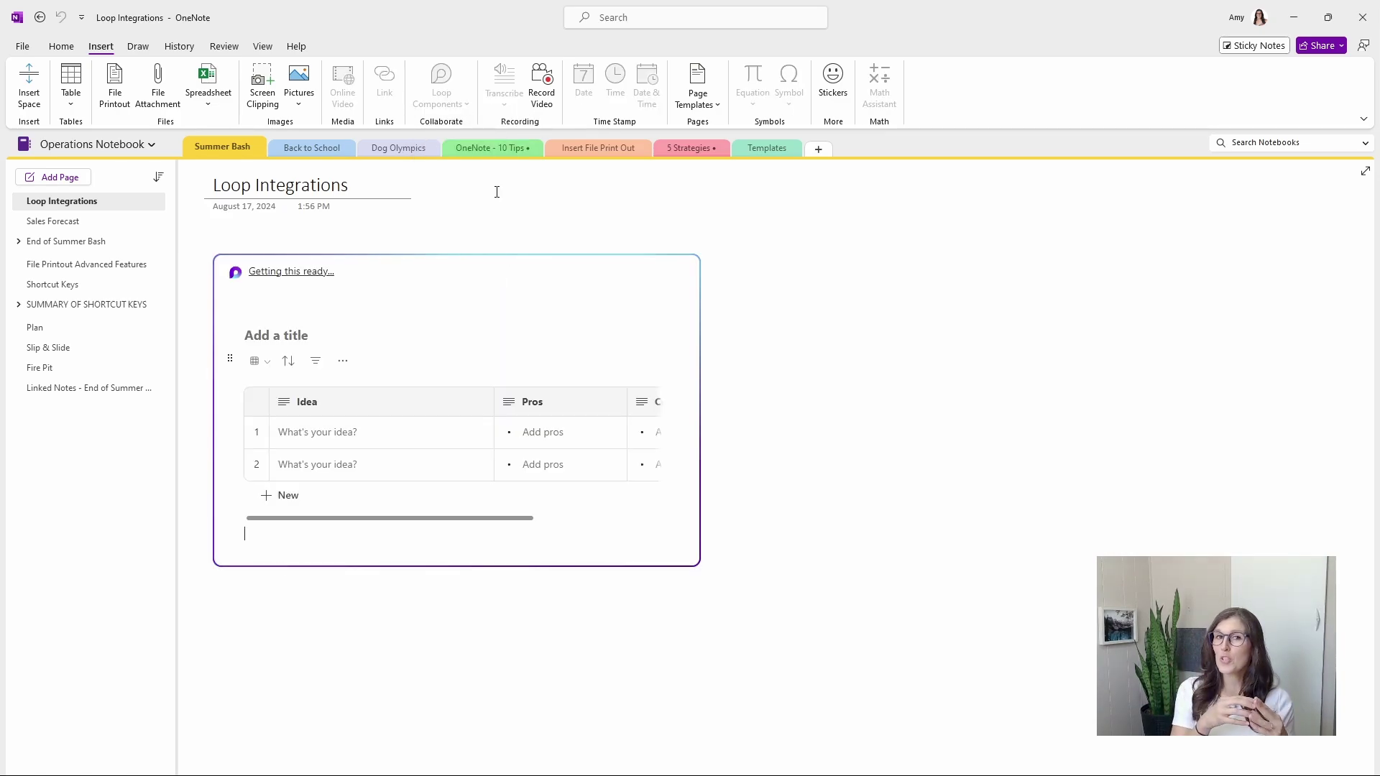